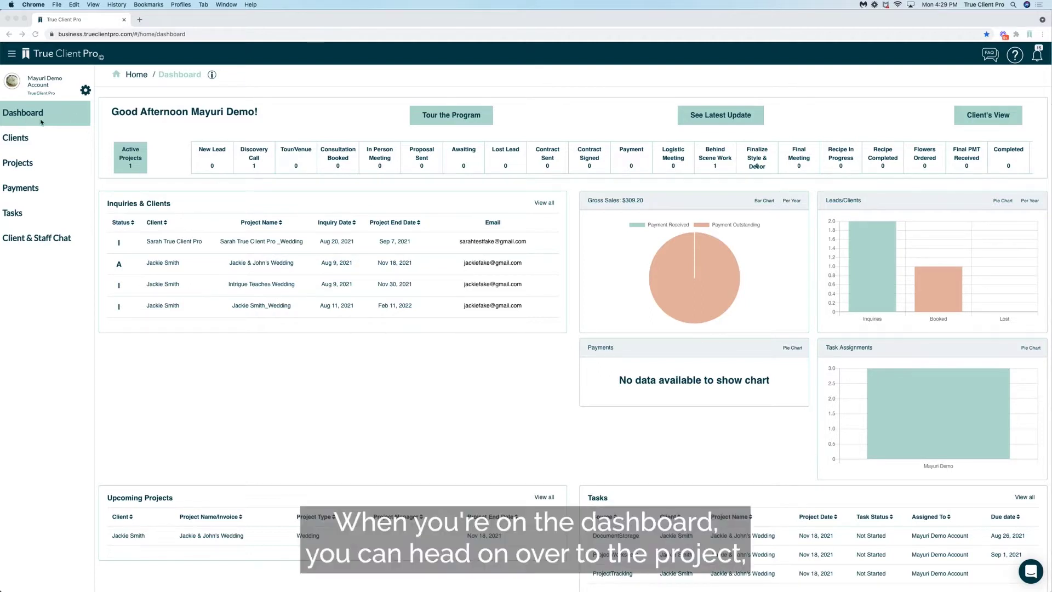
- Open the Project Worksheet of Jackie & John's Wedding from the Projects list
left_click(29, 167)
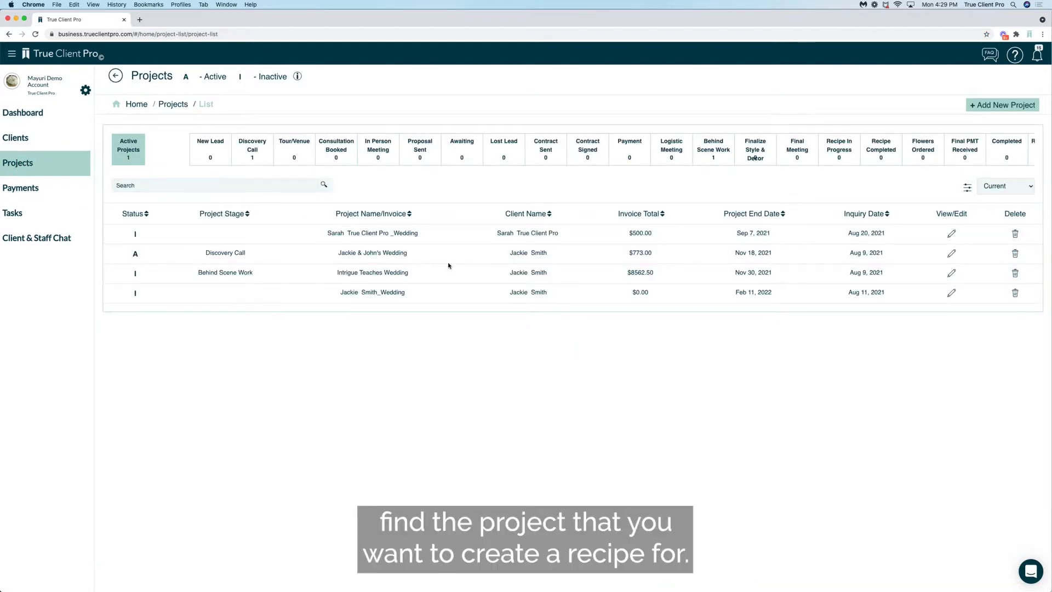
left_click(951, 255)
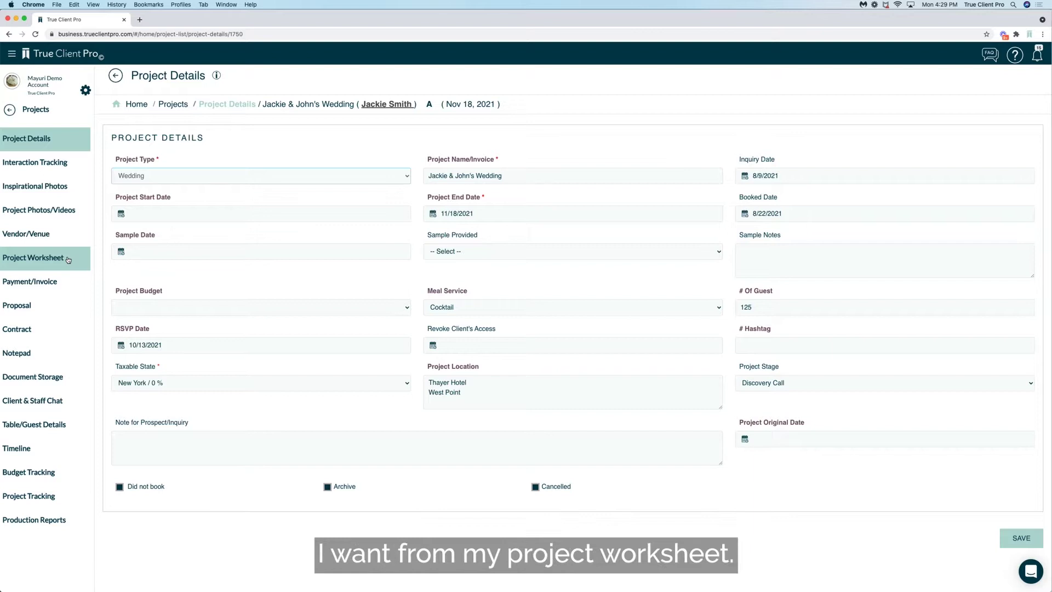
left_click(68, 259)
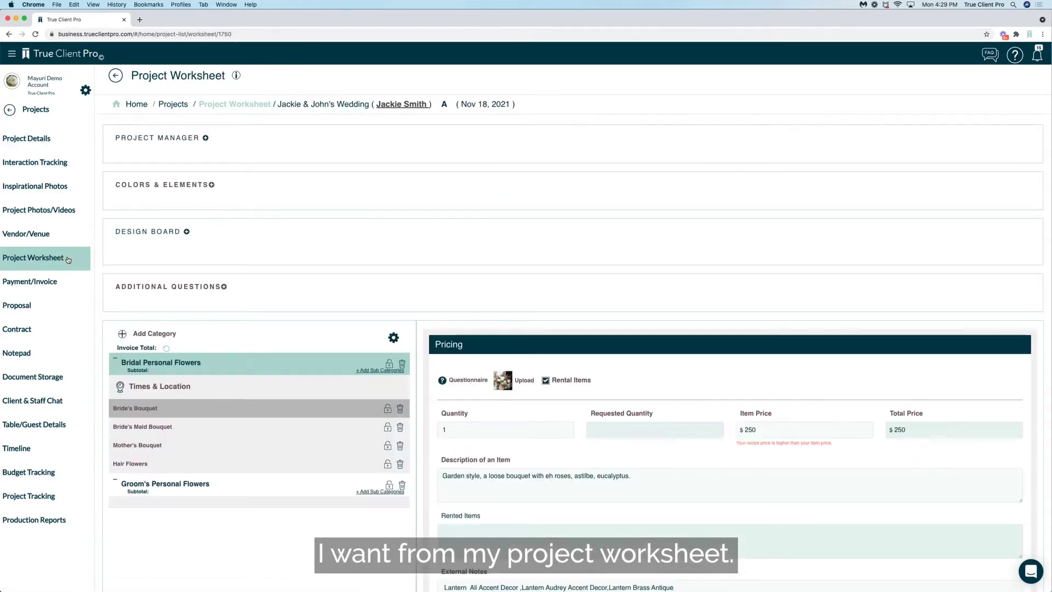
scroll(357, 282, "down", 5)
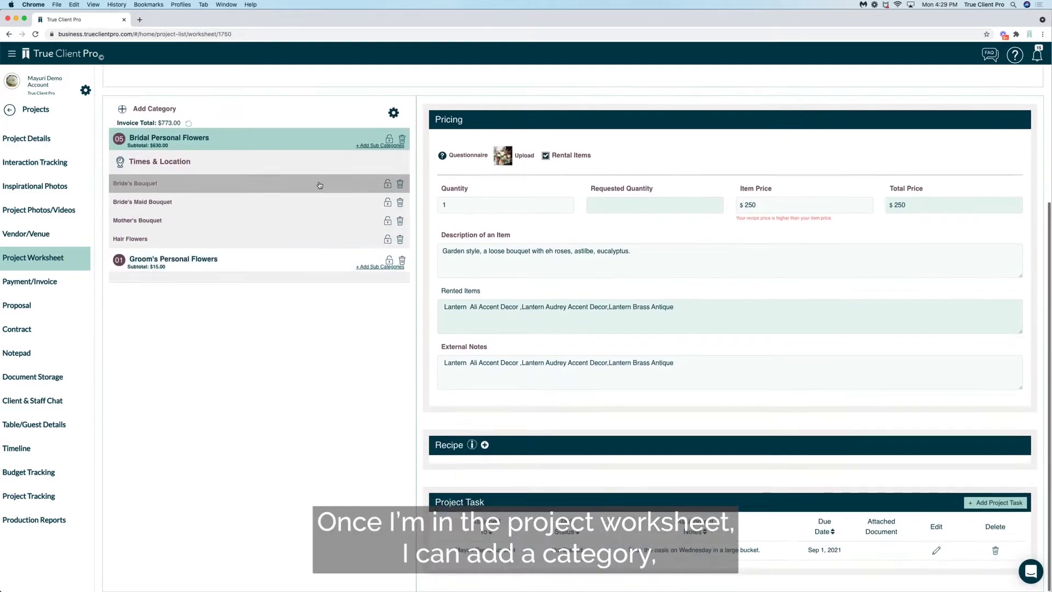
- Add the Bridal Personal Flowers category with Celebrant's Bouquet and Honor Attendant subcategories
left_click(121, 109)
left_click(457, 304)
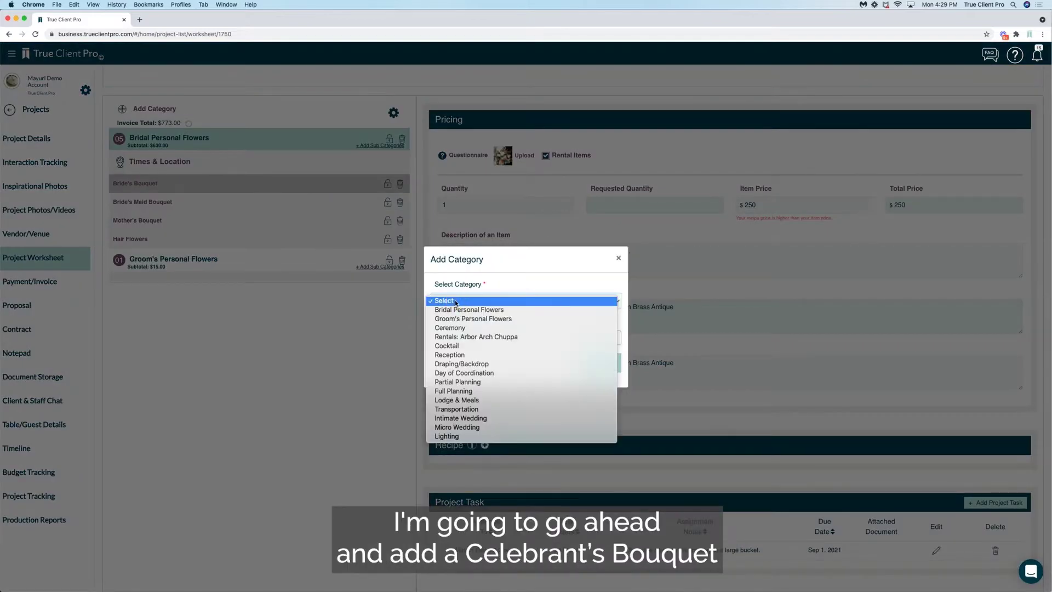
left_click(454, 310)
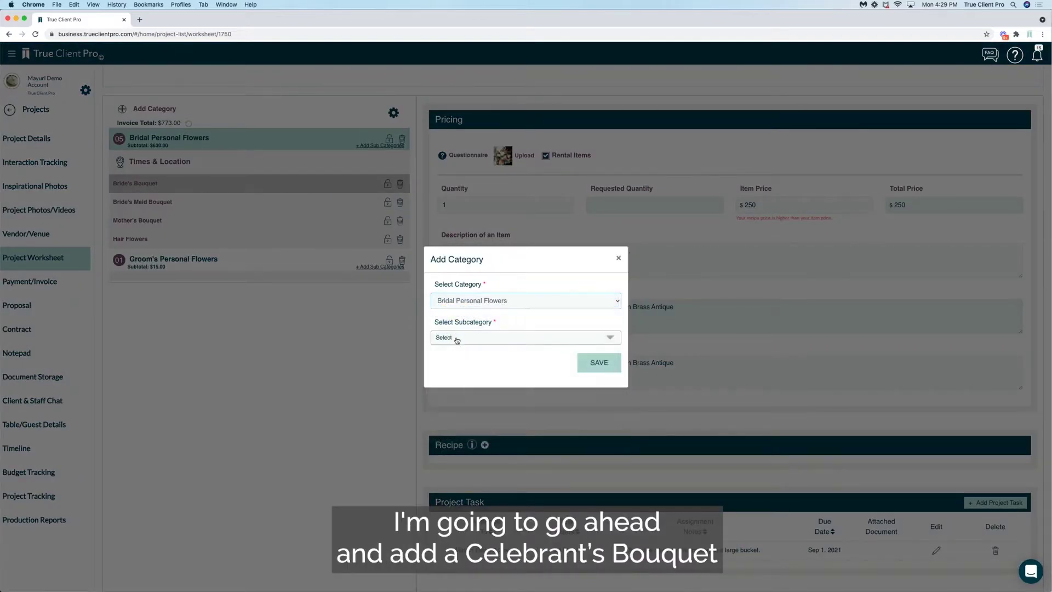
left_click(458, 337)
scroll(444, 411, "down", 3)
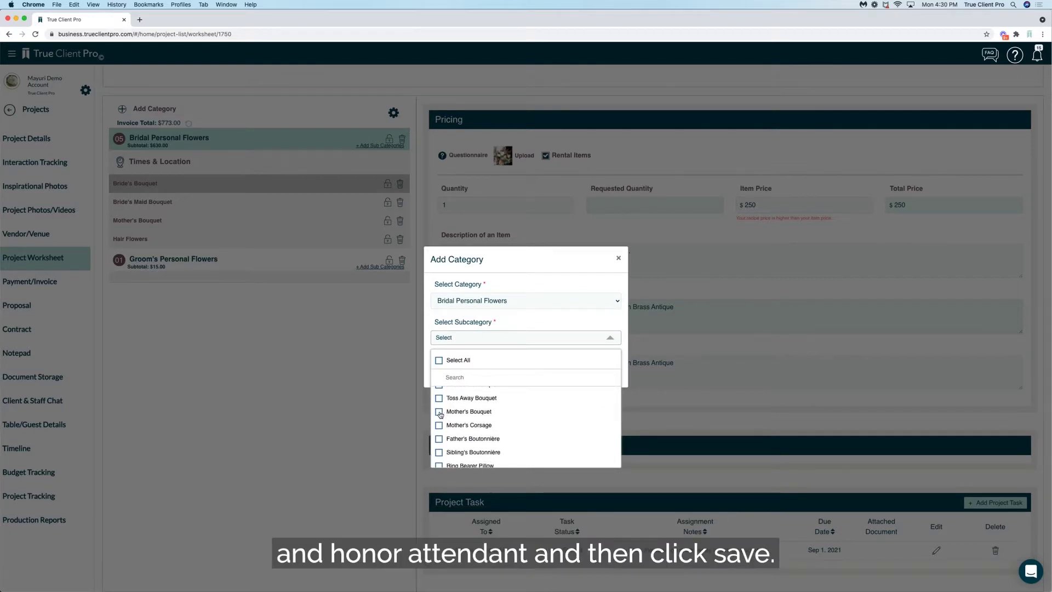
left_click(439, 412)
scroll(441, 416, "down", 3)
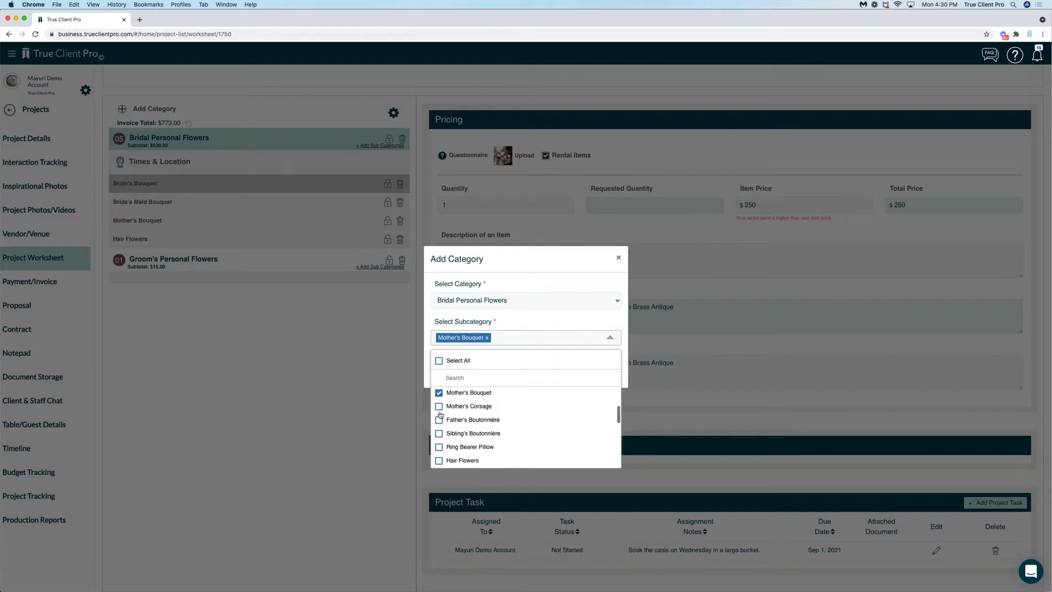
scroll(442, 420, "down", 2)
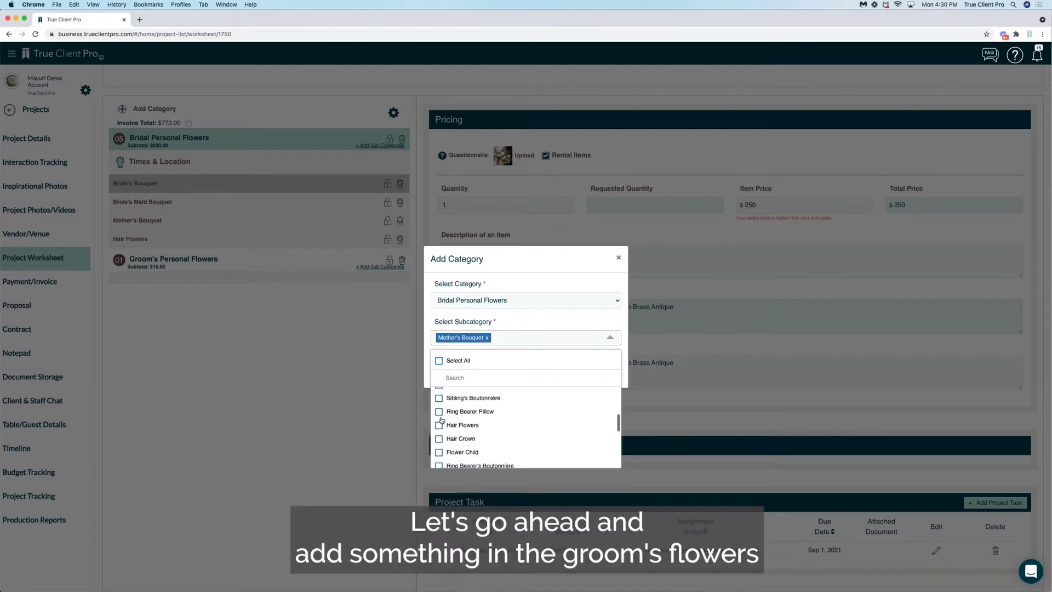
scroll(440, 420, "up", 5)
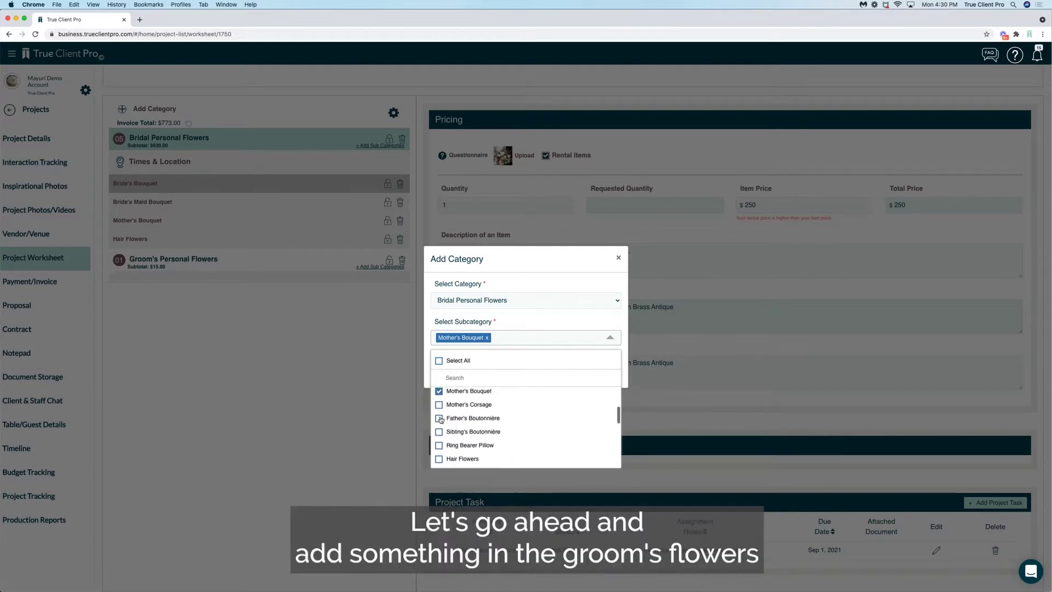
scroll(441, 420, "up", 5)
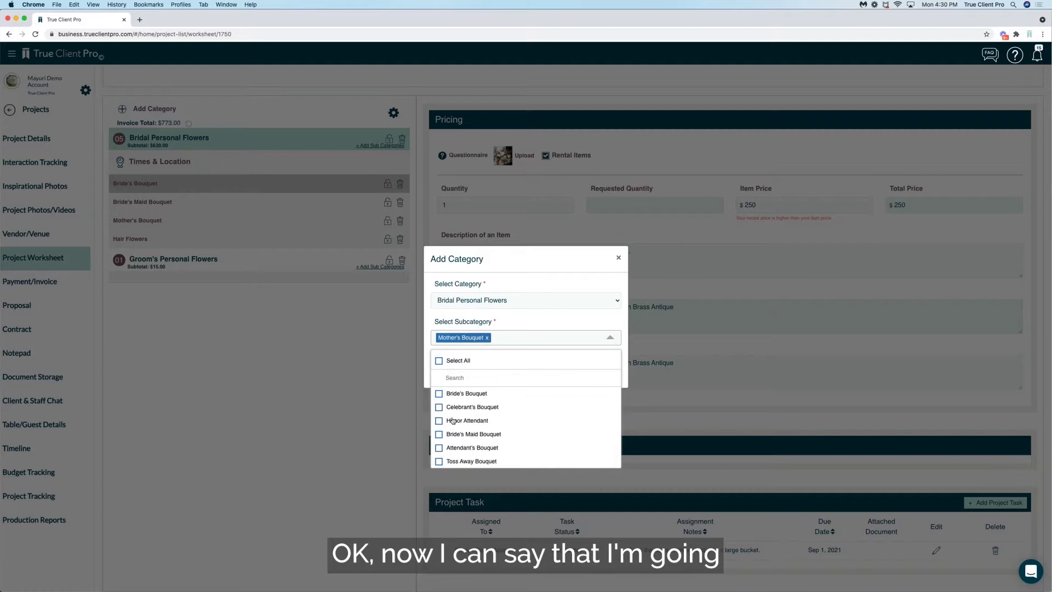
left_click(439, 408)
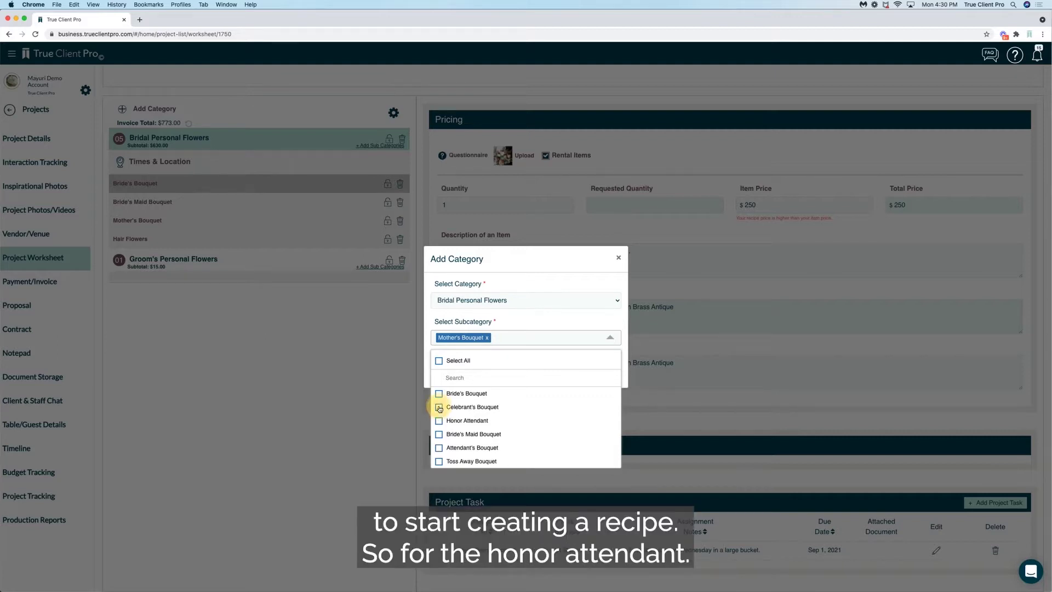
left_click(439, 420)
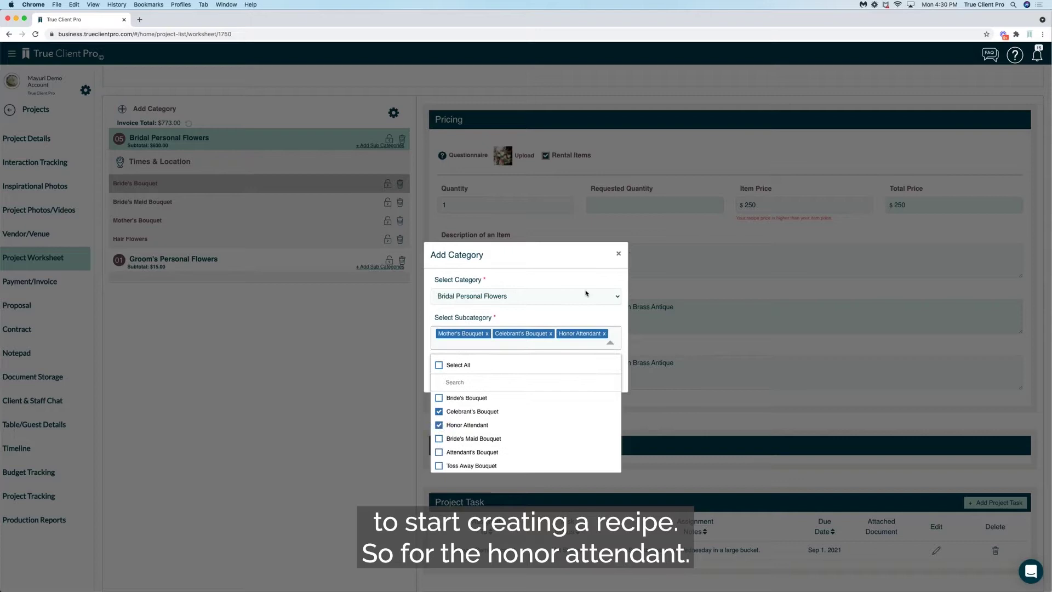
left_click(558, 281)
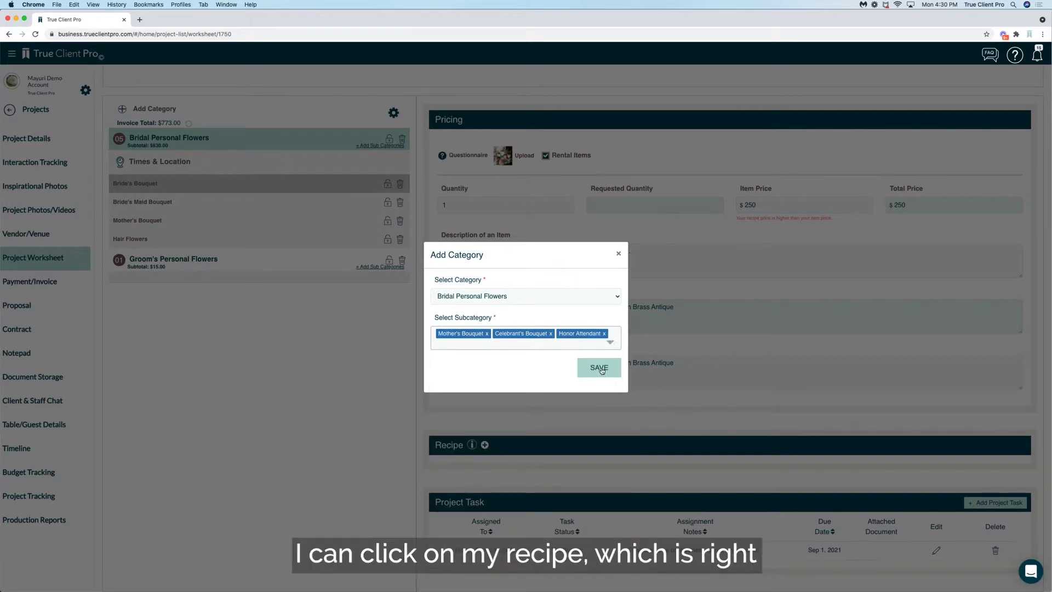
left_click(600, 368)
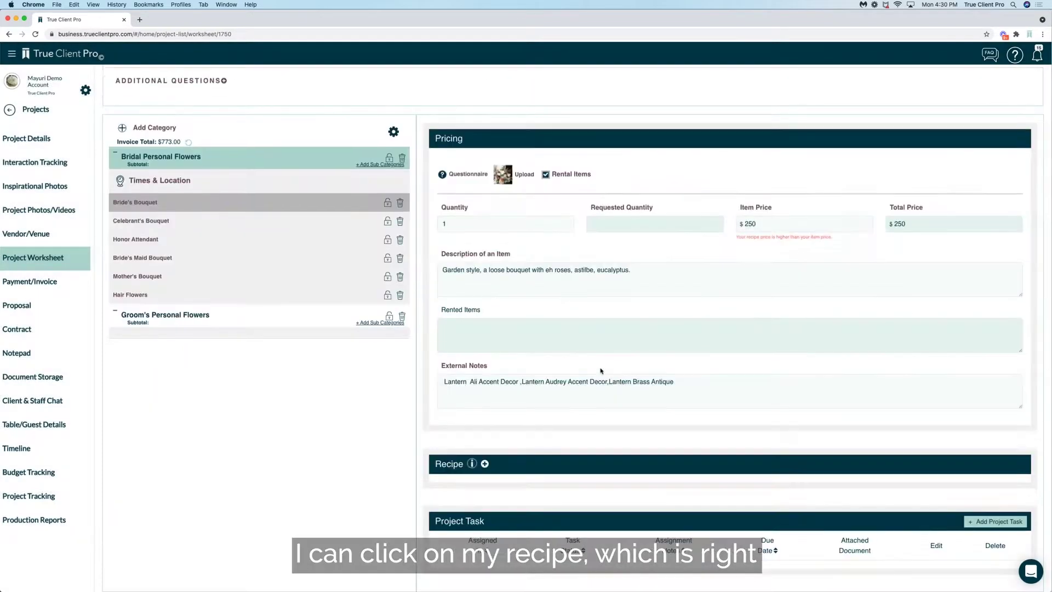
- Add Groomsmen's, Person of Honor's and Father's Boutonnières plus Mother's Corsage under Groom's Personal Flowers
left_click(368, 304)
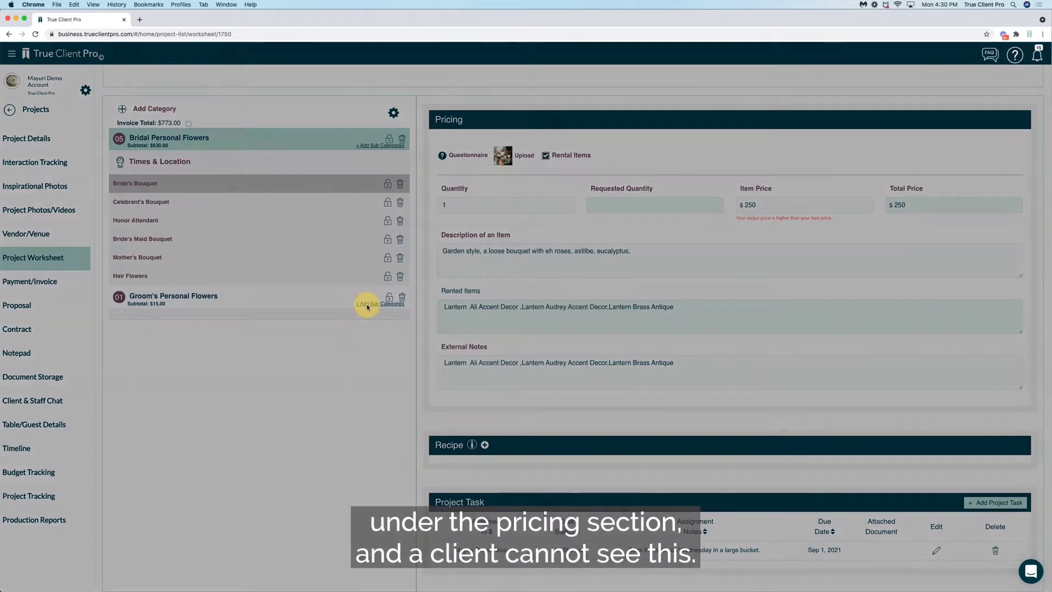
left_click(461, 341)
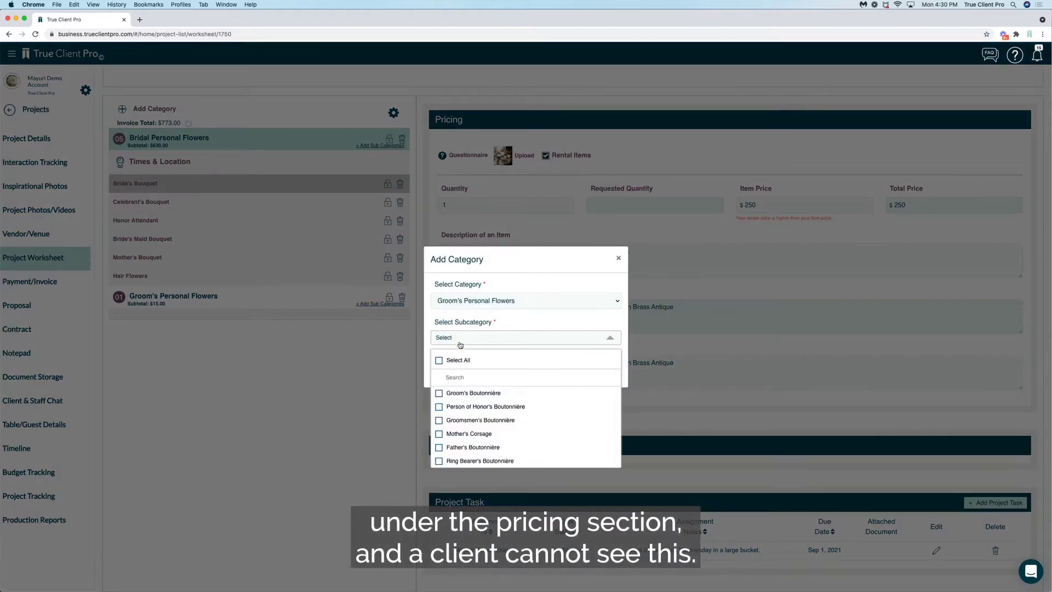
left_click(442, 421)
left_click(439, 407)
left_click(439, 439)
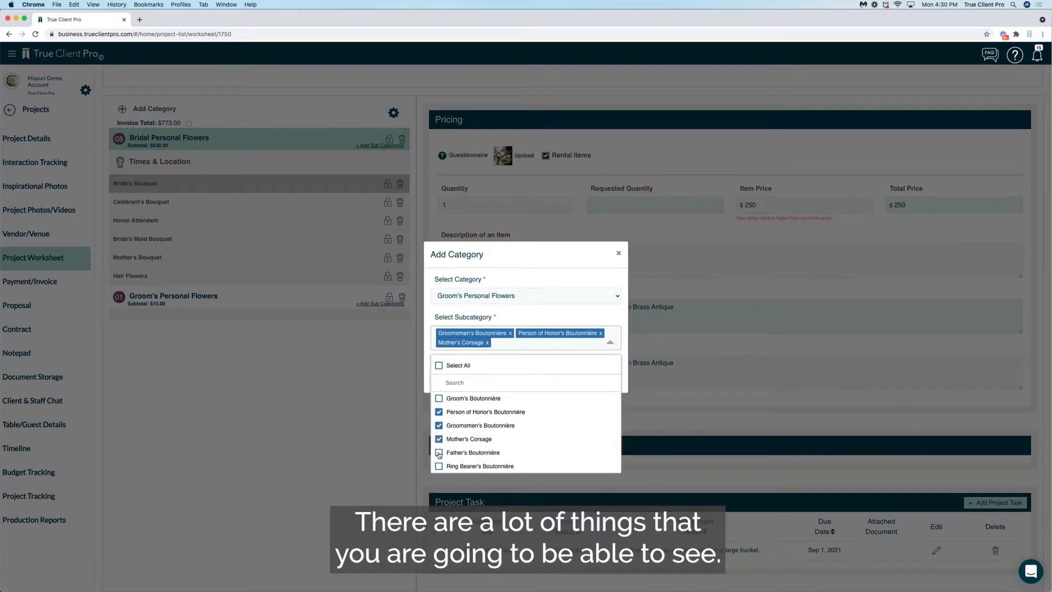
left_click(439, 452)
left_click(538, 279)
left_click(597, 368)
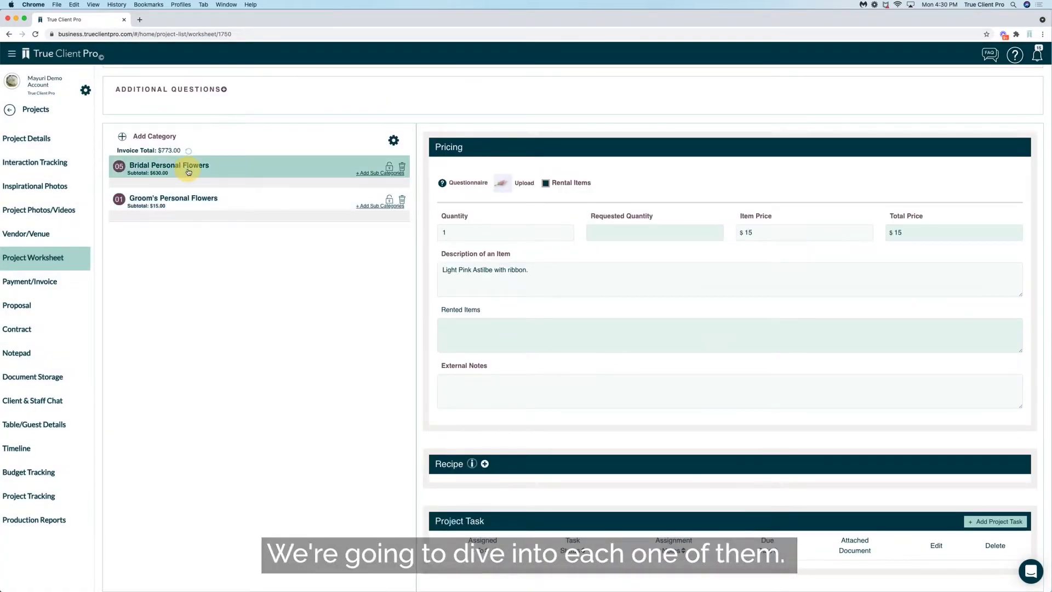
- Open the Honor Attendant item under Bridal Personal Flowers and expand its Recipe section
left_click(188, 165)
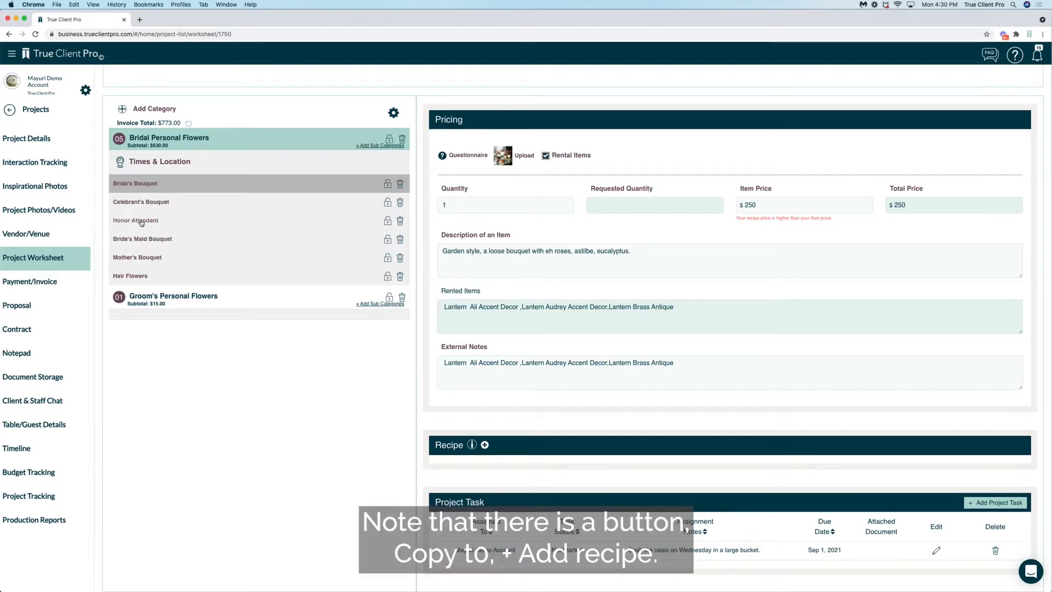
left_click(141, 221)
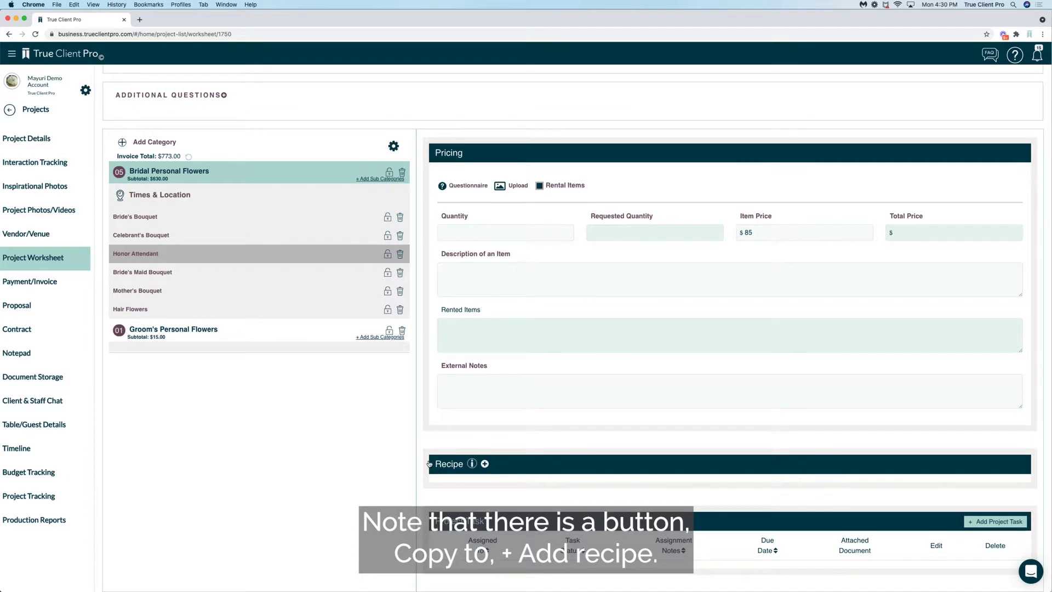
left_click_drag(429, 463, 507, 467)
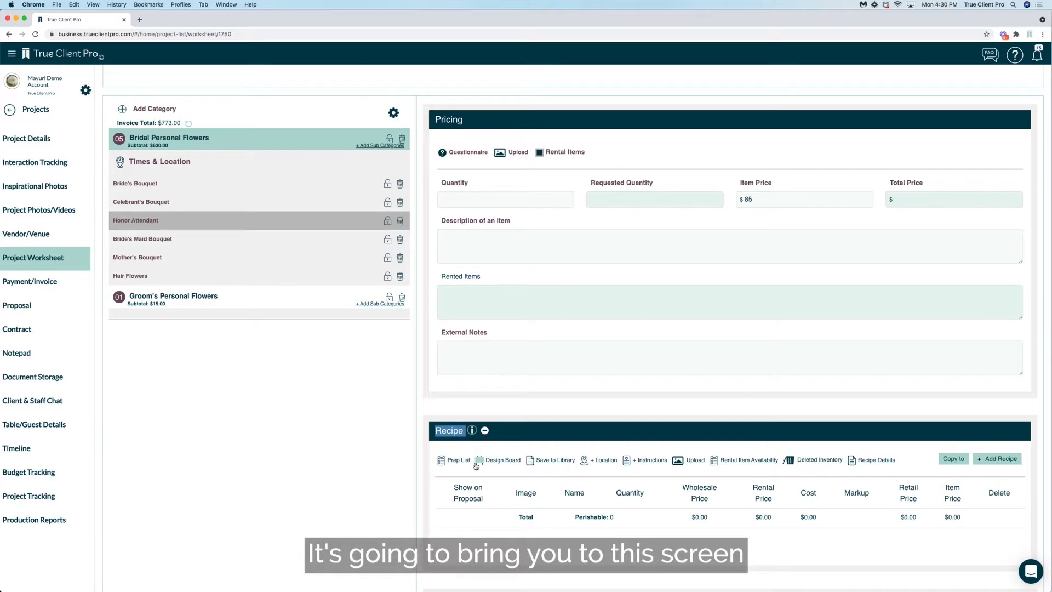
scroll(476, 465, "down", 3)
triple_click(498, 379)
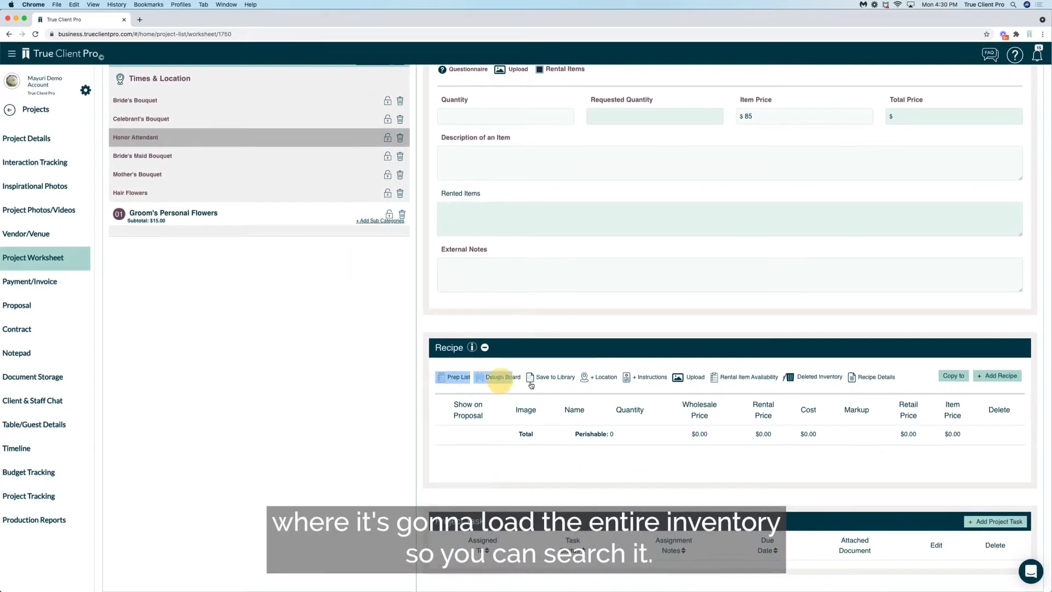
left_click_drag(530, 385, 903, 379)
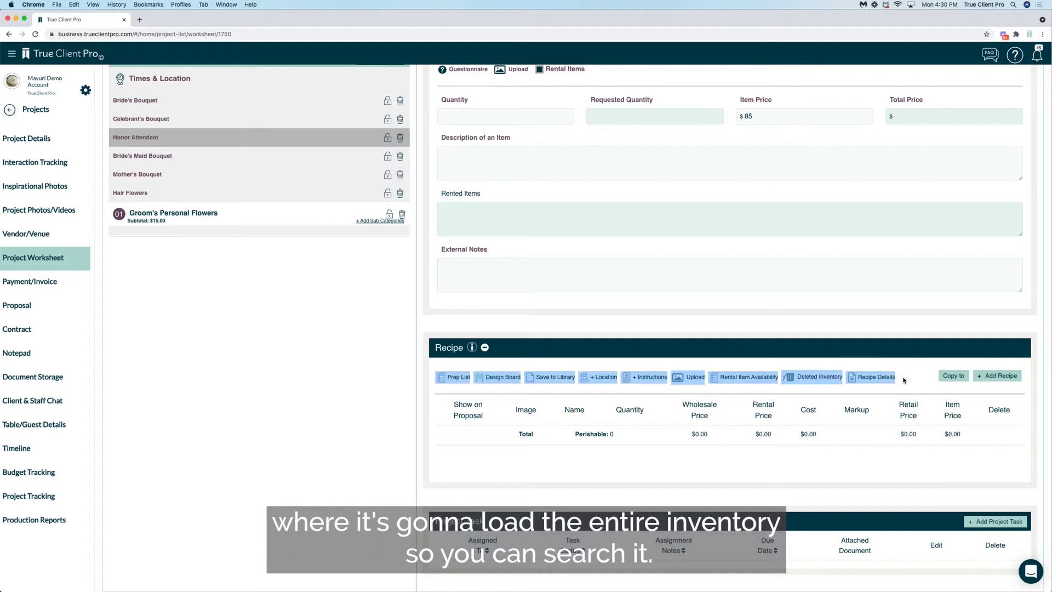
left_click(902, 379)
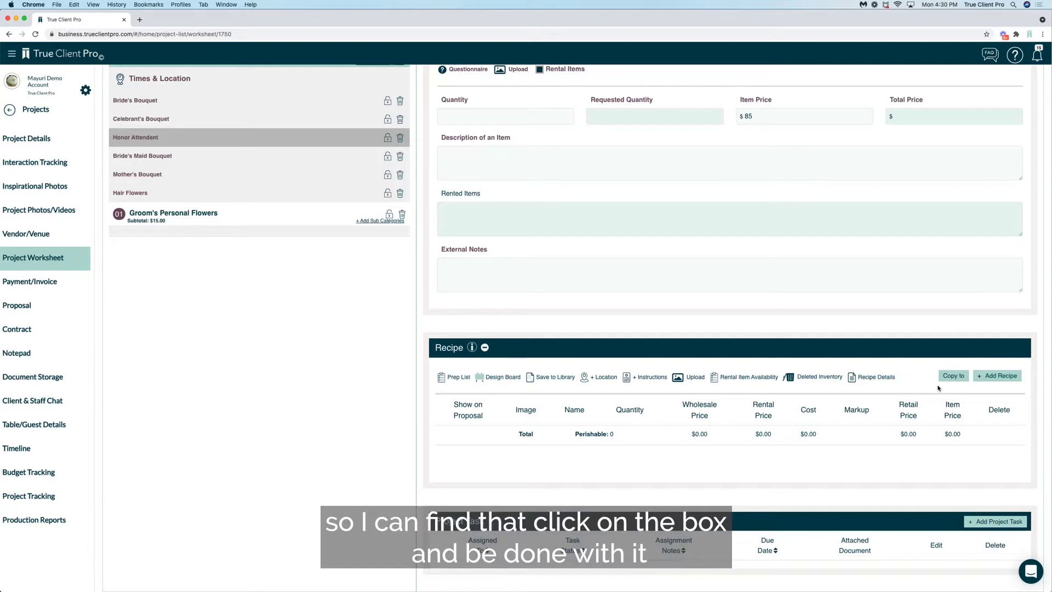
- Search the inventory for 'juliet' and 'tiffa' and tick the Juliet and Tiffany roses
left_click(988, 378)
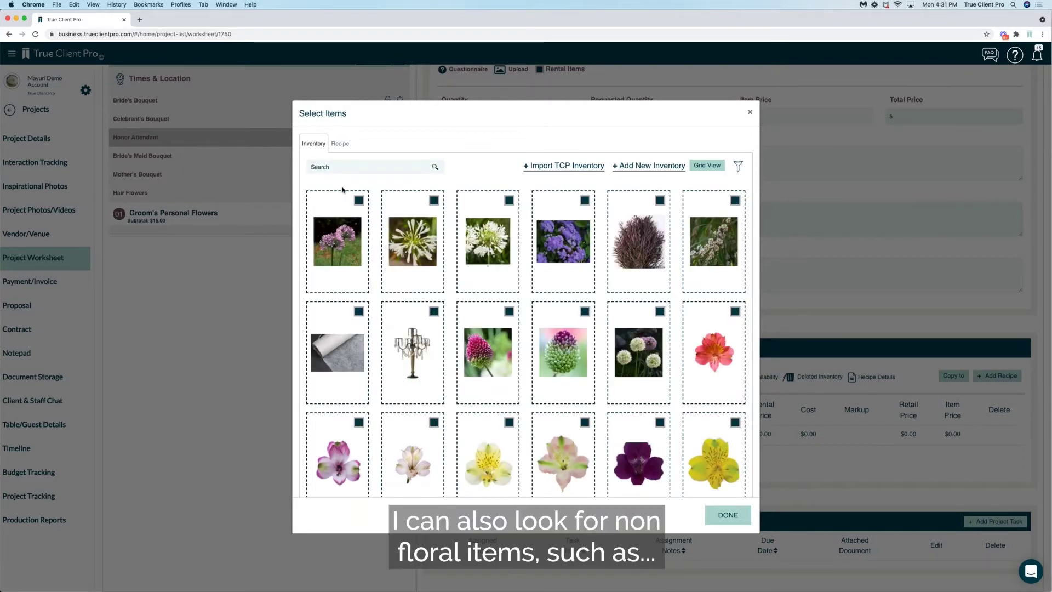
left_click(331, 167)
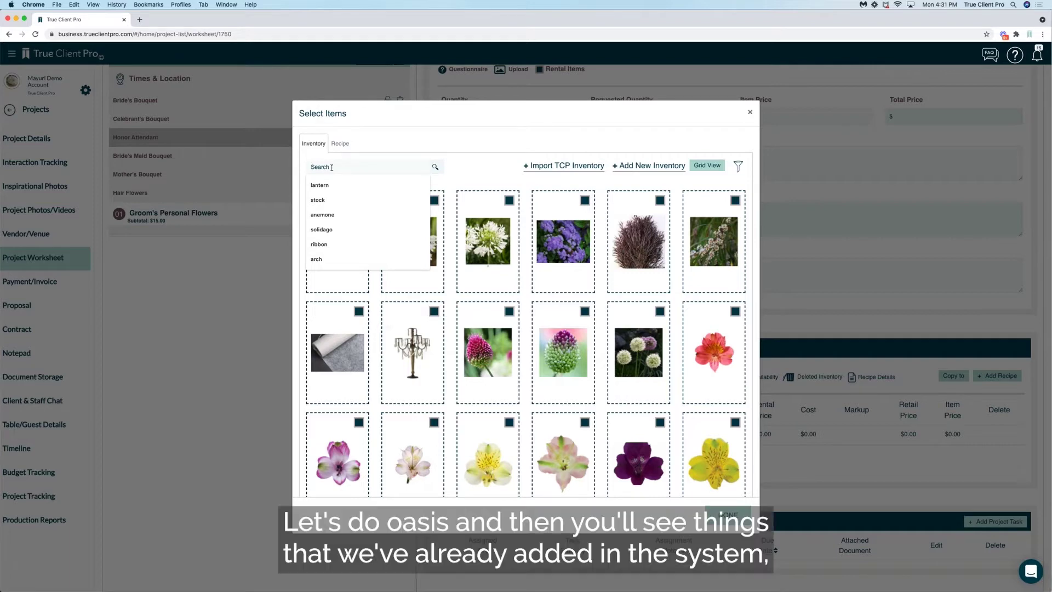
type("juliet")
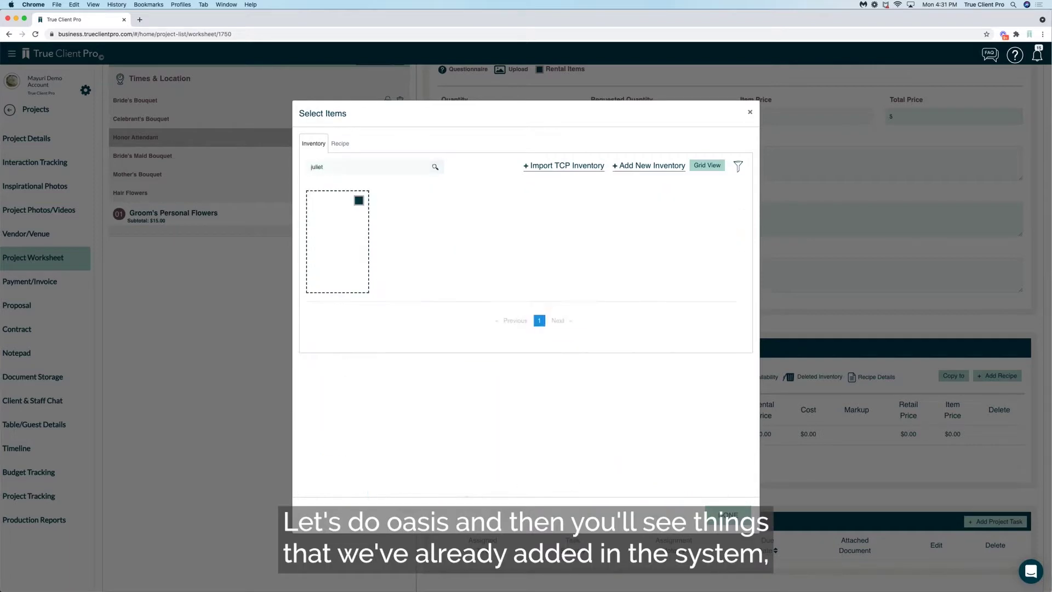
left_click(359, 201)
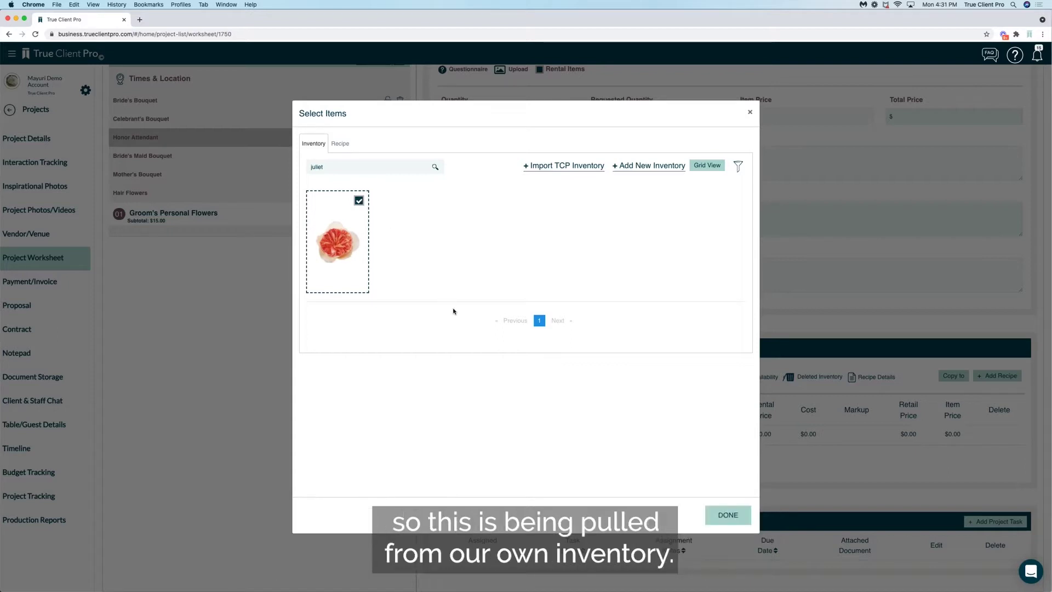
left_click(334, 167)
key("BackSpace")
key("BackSpace")
key("BackSpace")
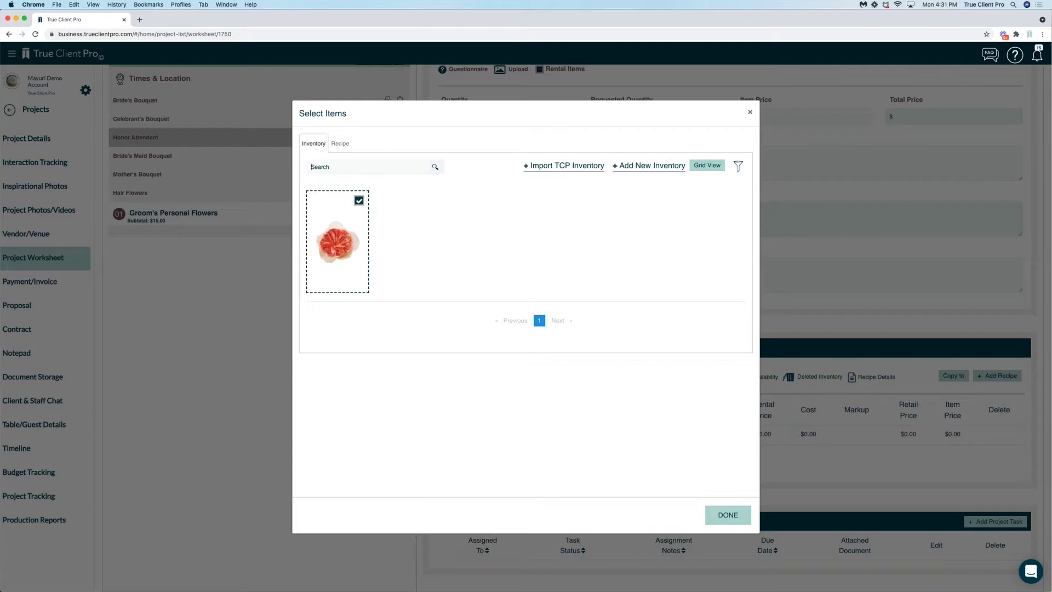
type("tiffany")
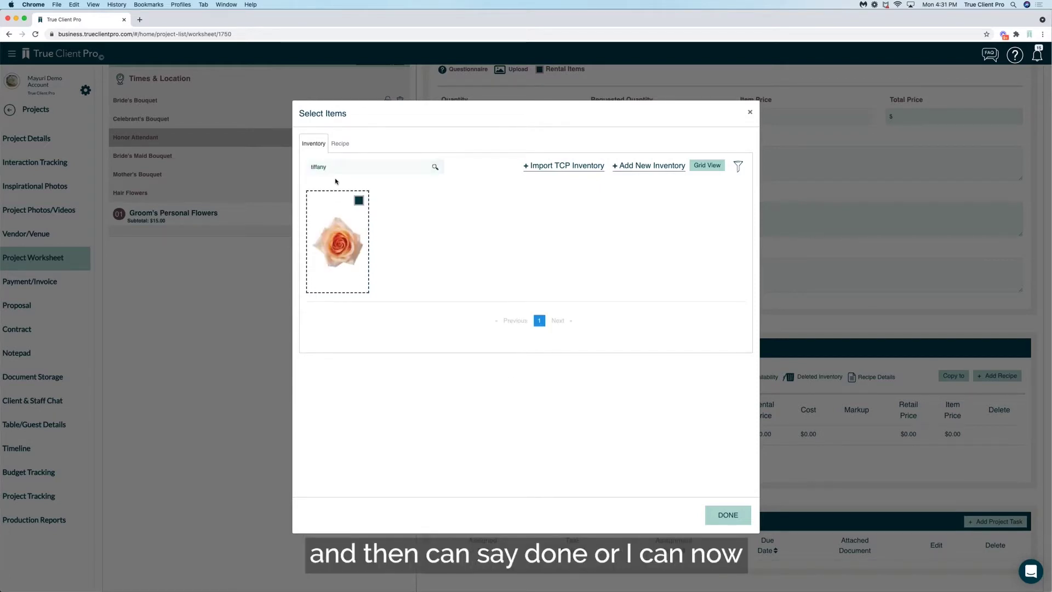
left_click(358, 201)
- Tick the Oasis floral foam cage holder and the pink-background saved bouquet recipe
double_click(307, 167)
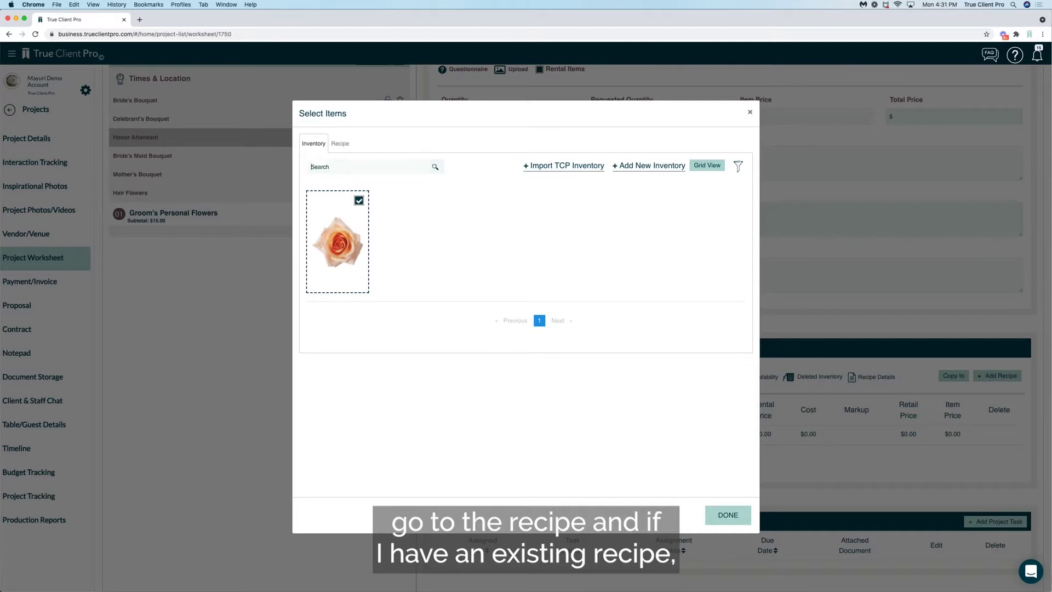
type("oasis")
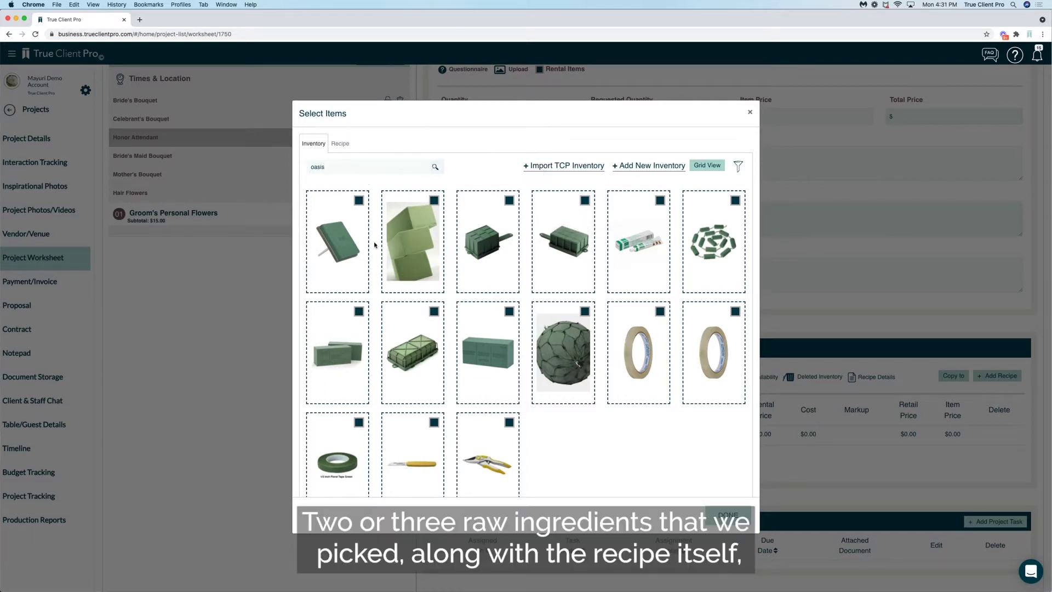
left_click(509, 200)
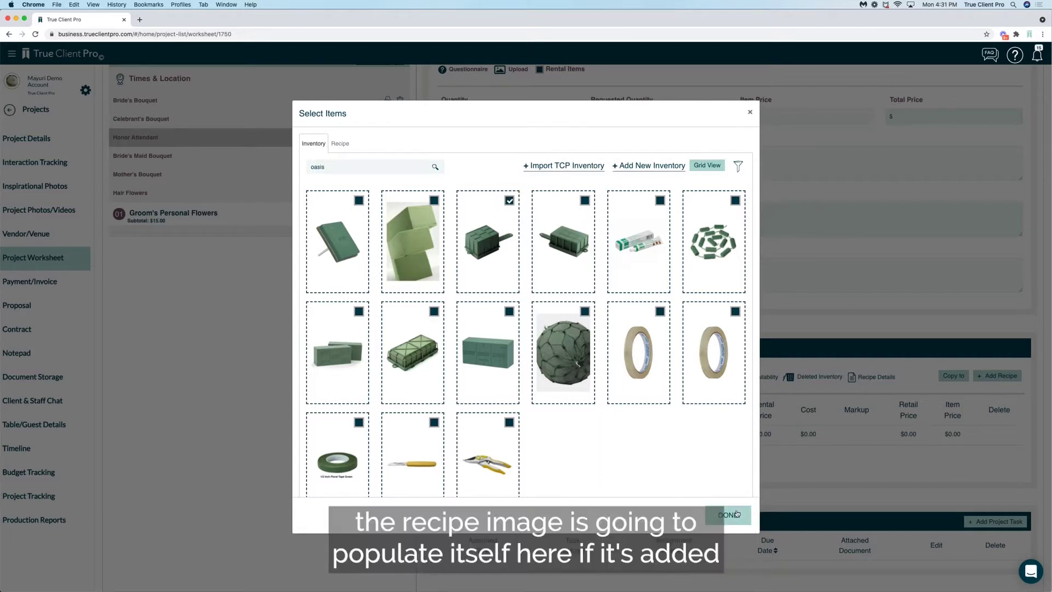
left_click(339, 144)
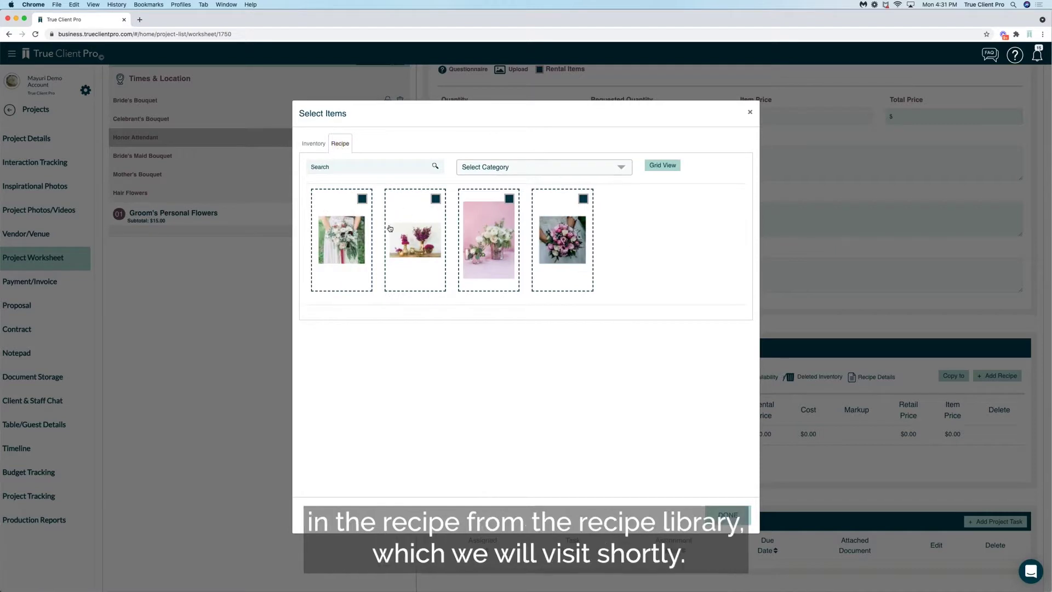
left_click(509, 199)
- Add the selections to the Honor Attendant recipe and enlarge the pink-background bouquet image
left_click(720, 516)
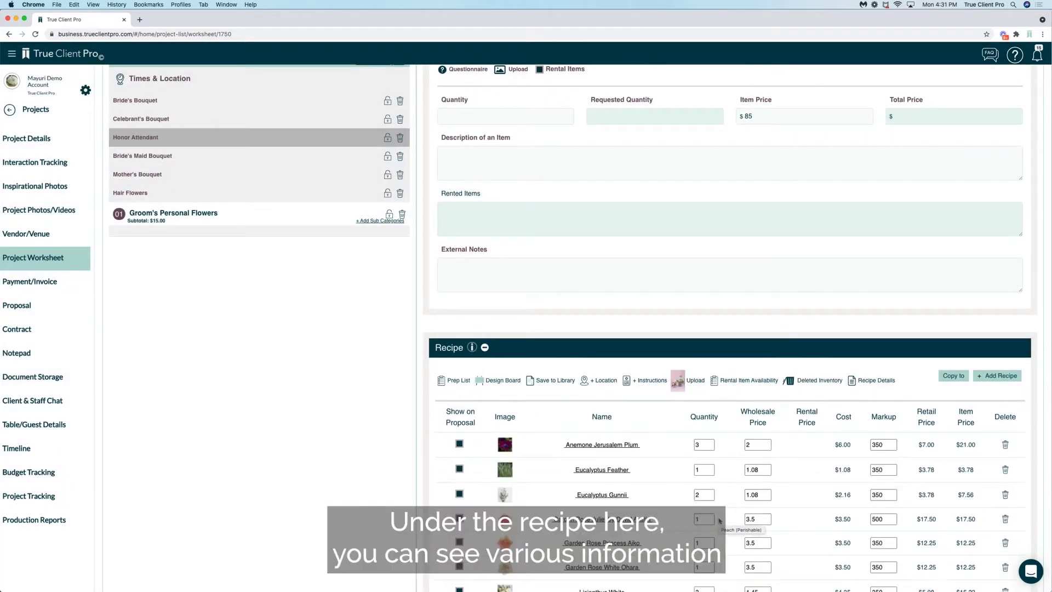
scroll(719, 520, "down", 5)
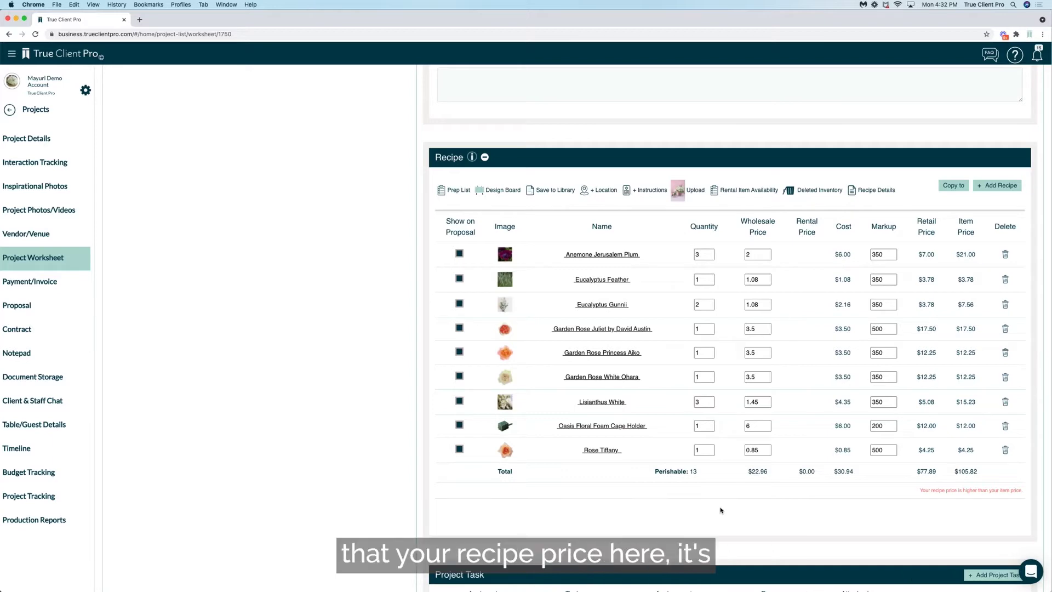
left_click(678, 193)
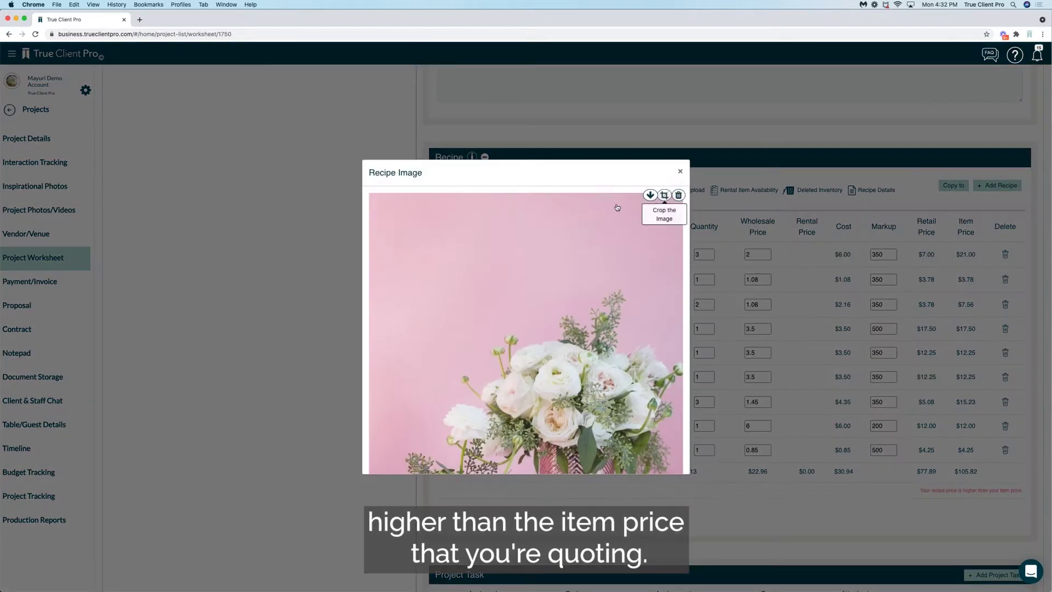
scroll(612, 267, "down", 6)
scroll(630, 247, "up", 5)
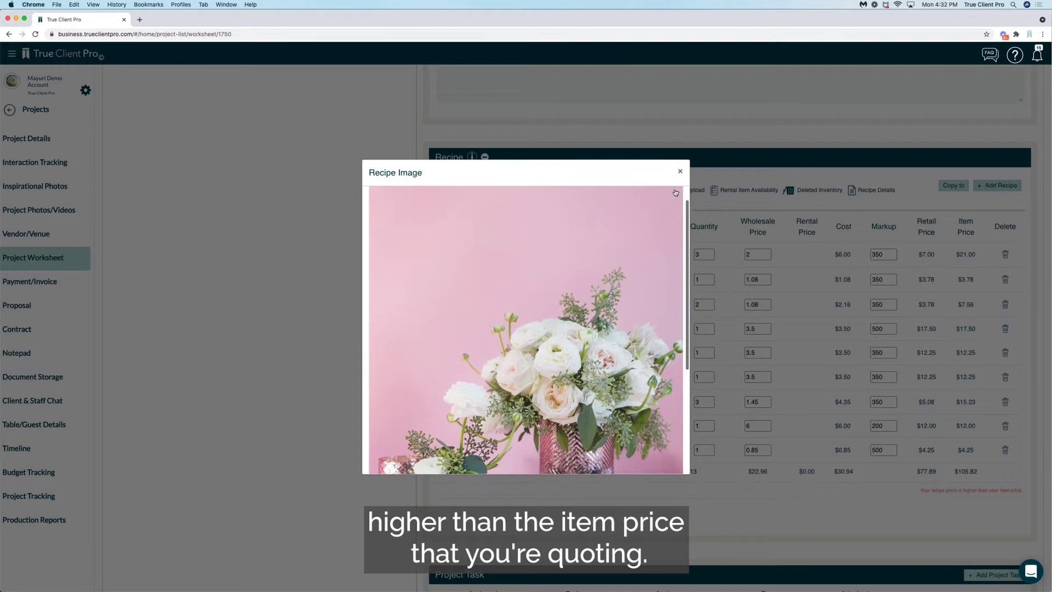
- Close the recipe image and highlight the price warning and $105.82 item-price total
left_click(681, 172)
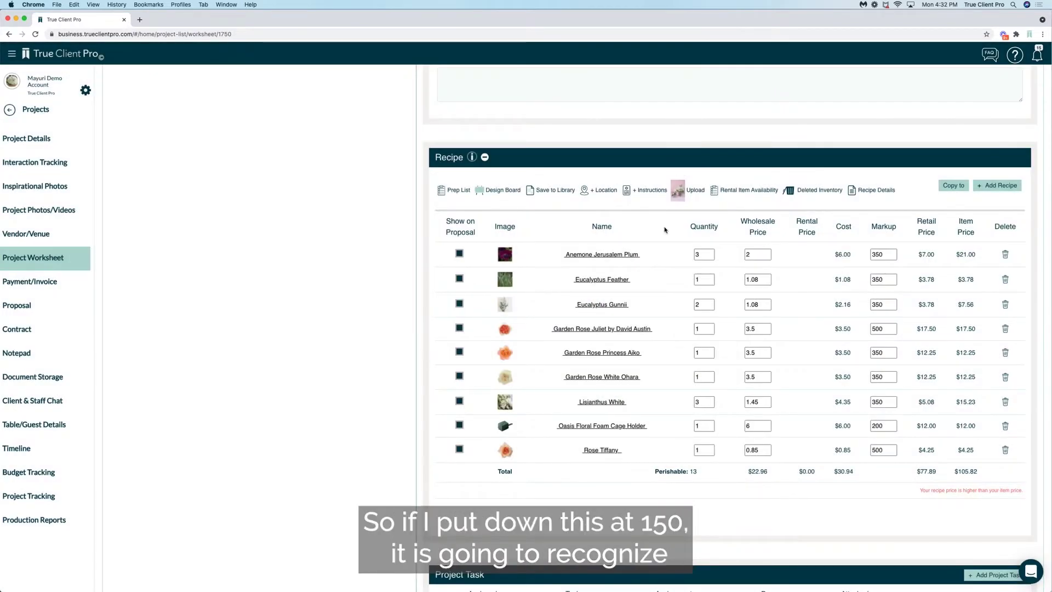
scroll(657, 243, "down", 1)
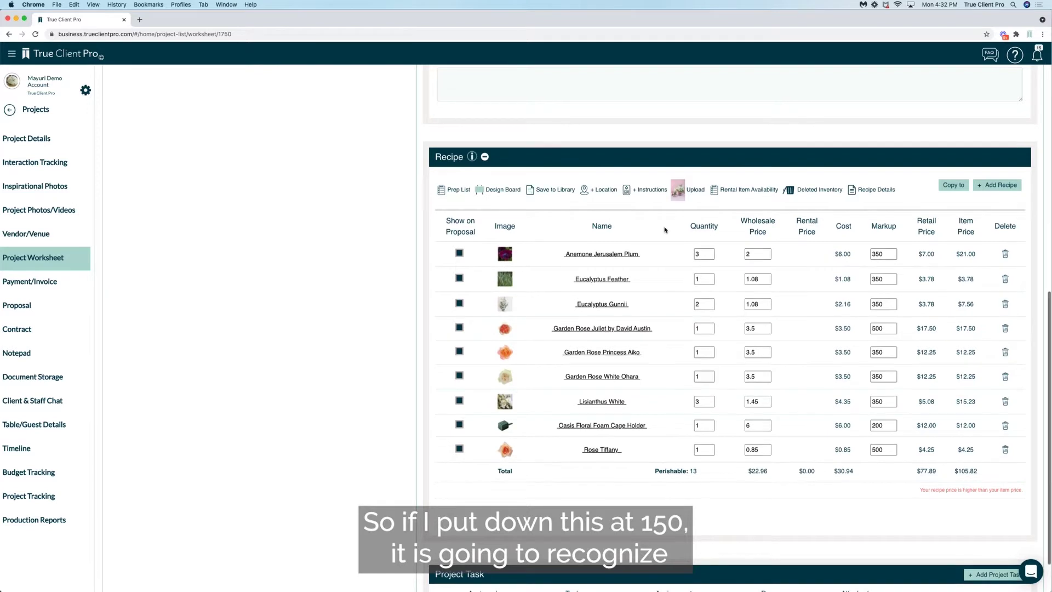
scroll(651, 283, "down", 2)
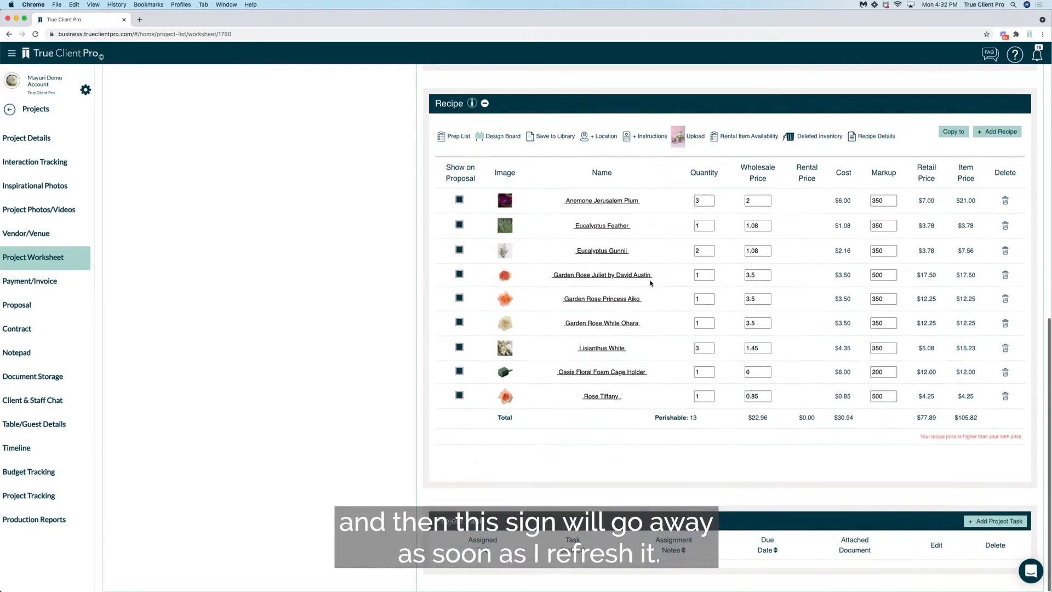
scroll(791, 249, "up", 1)
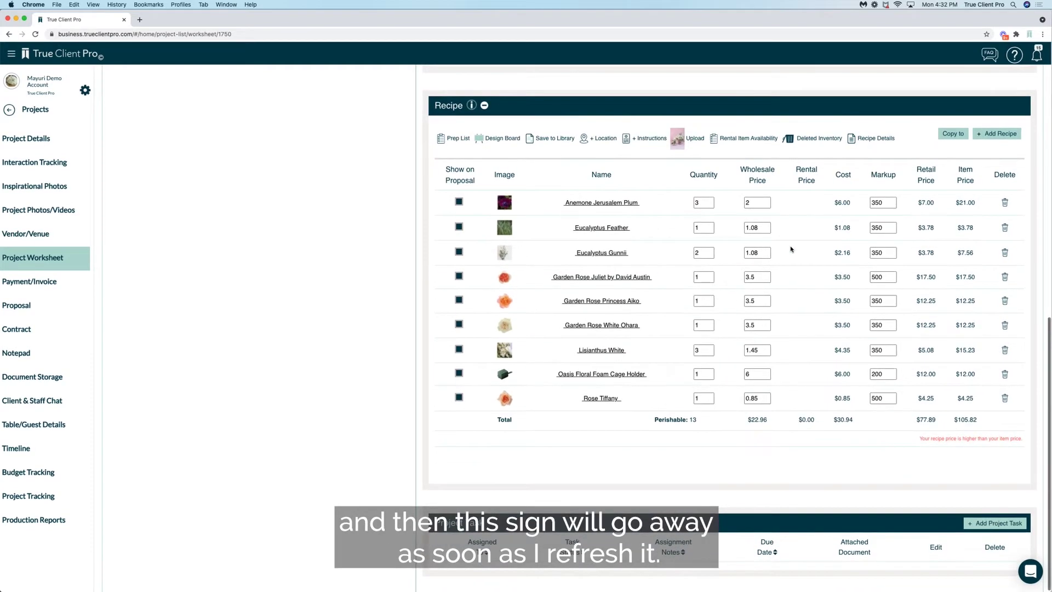
left_click_drag(919, 439, 1026, 439)
left_click(899, 449)
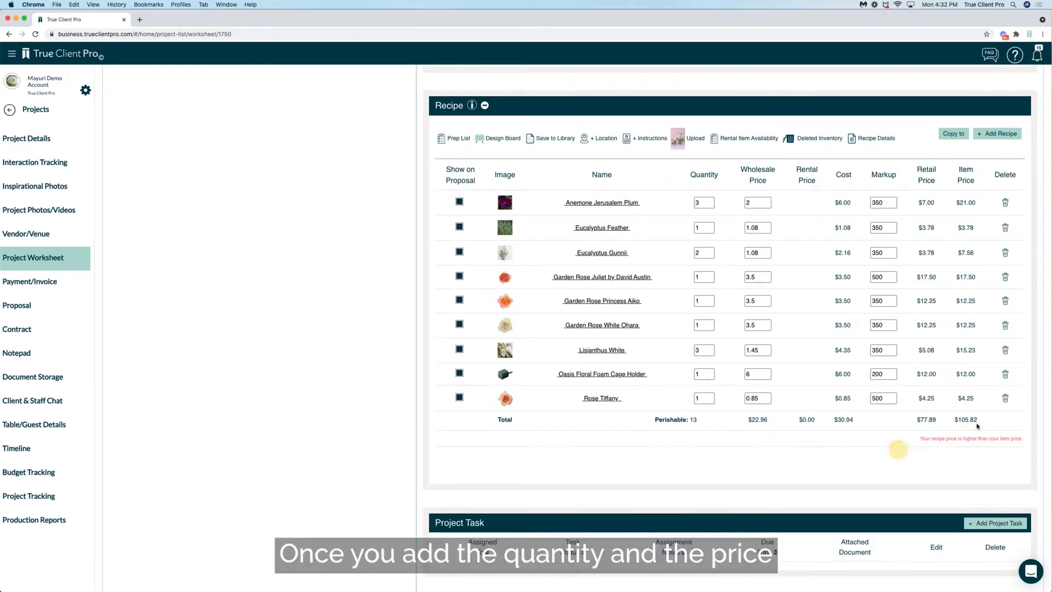
left_click_drag(954, 421, 980, 422)
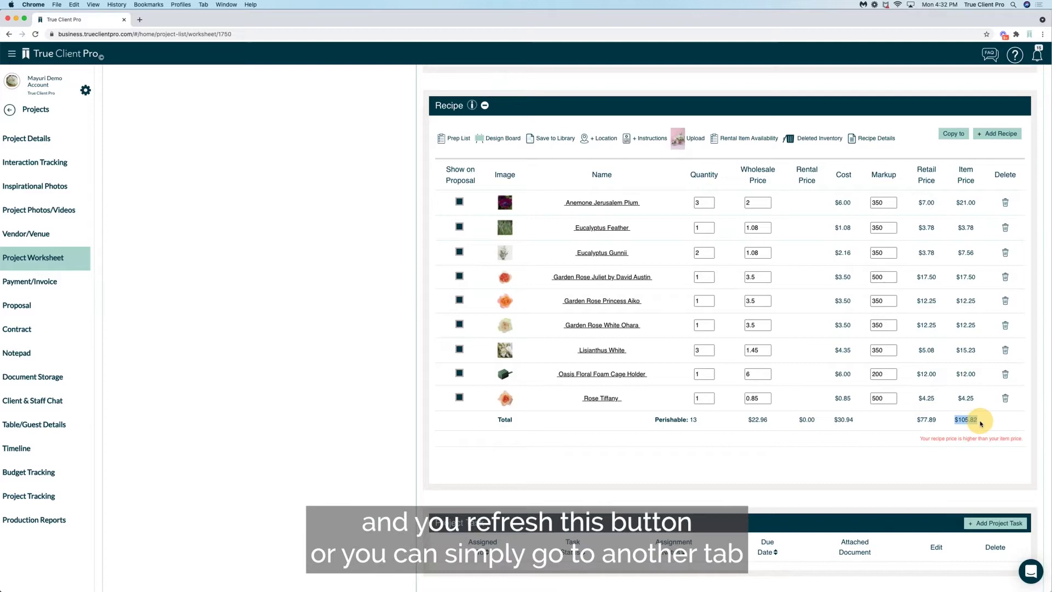
scroll(747, 374, "up", 10)
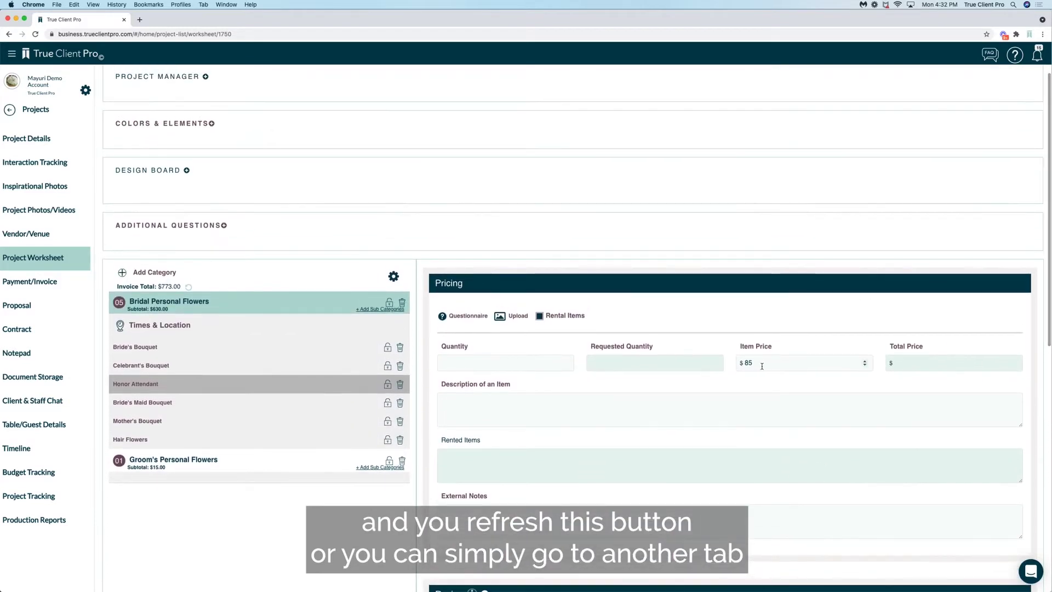
- Change the Honor Attendant item price from $85 to $150 with quantity 1
left_click(740, 363)
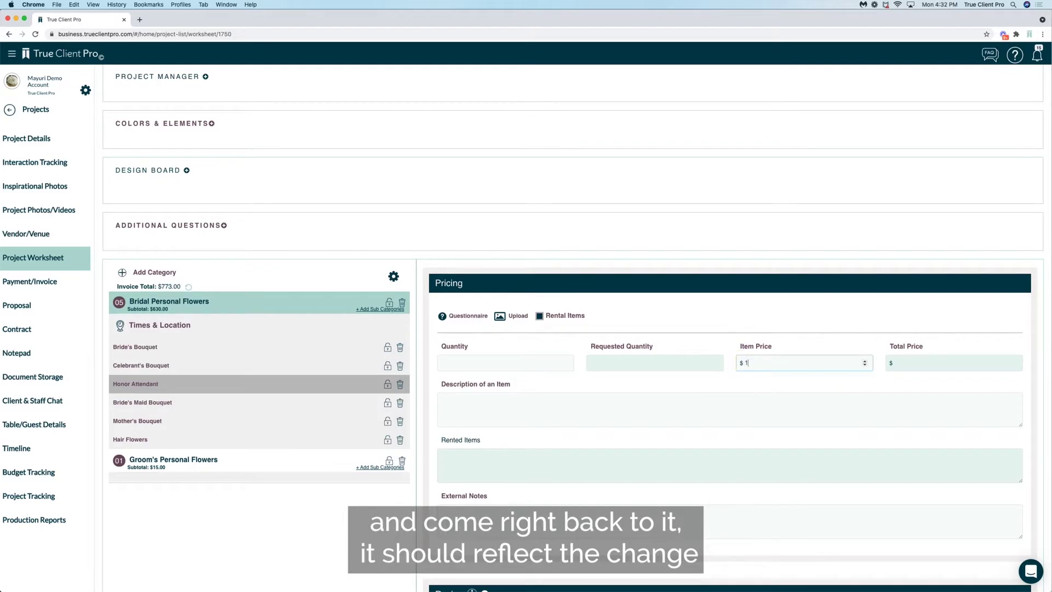
type("150")
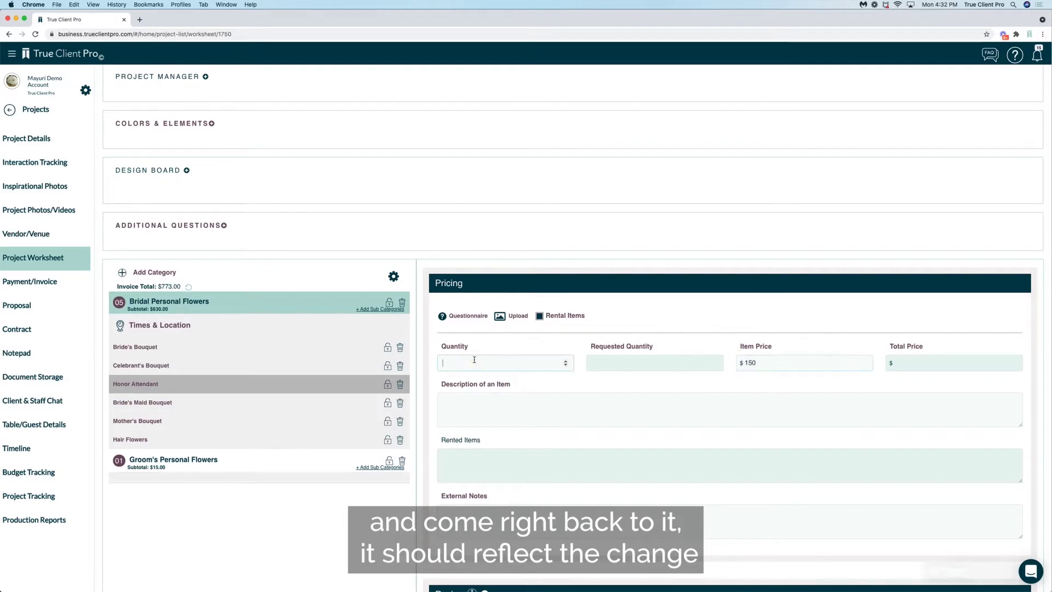
type("1")
scroll(536, 391, "down", 5)
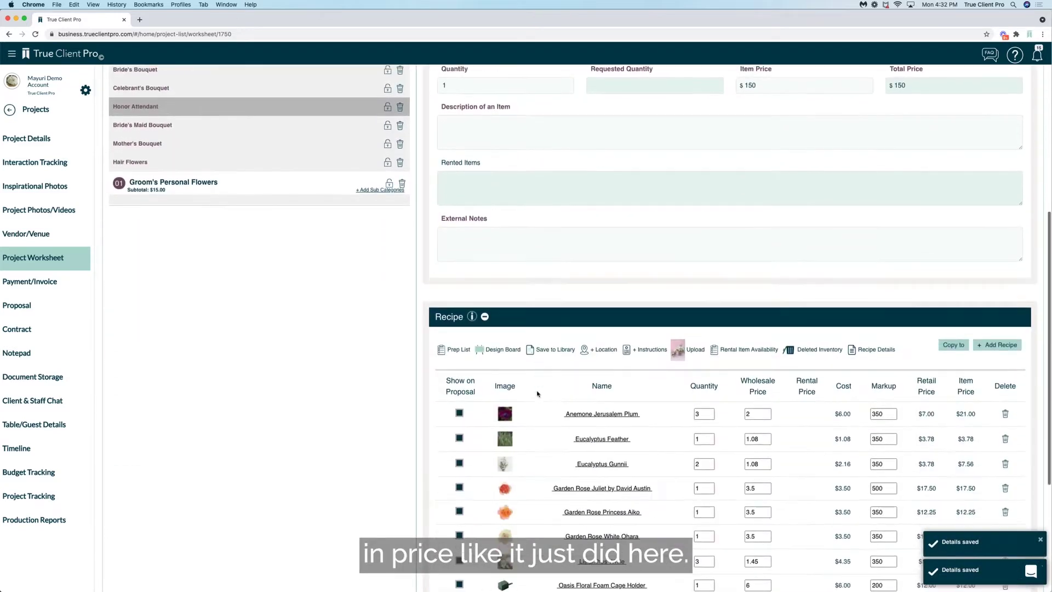
scroll(536, 393, "down", 4)
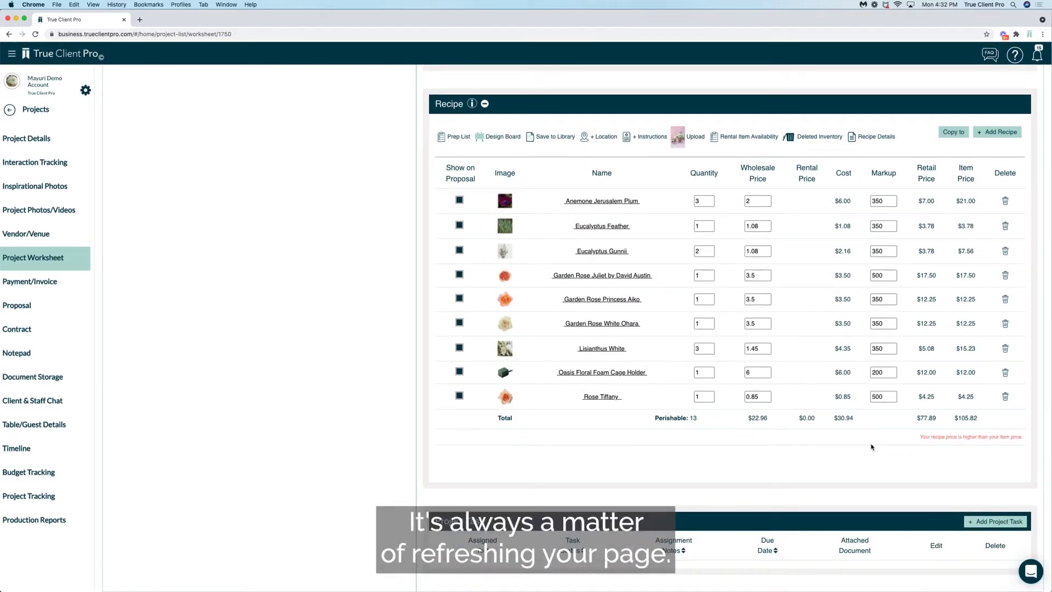
scroll(871, 447, "up", 5)
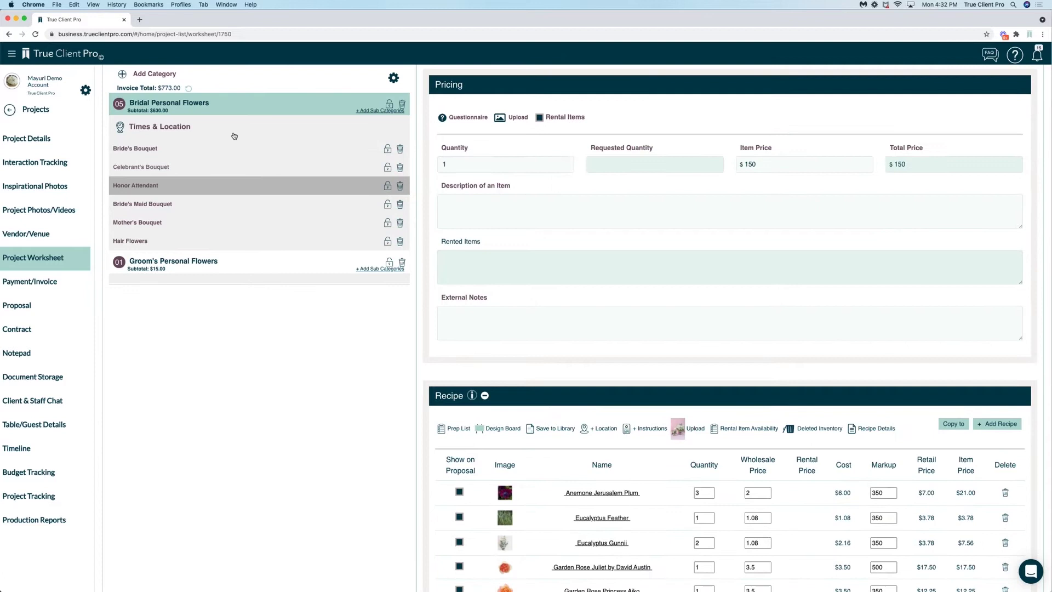
- Refresh the invoice total and review the updated worksheet pricing
left_click(189, 90)
scroll(694, 301, "down", 5)
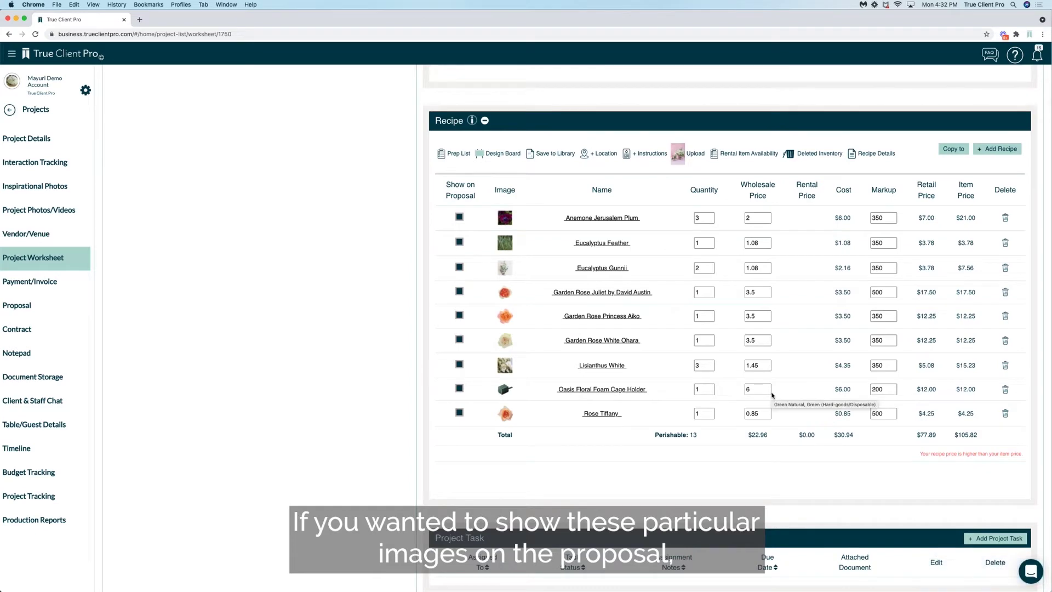
scroll(771, 395, "up", 6)
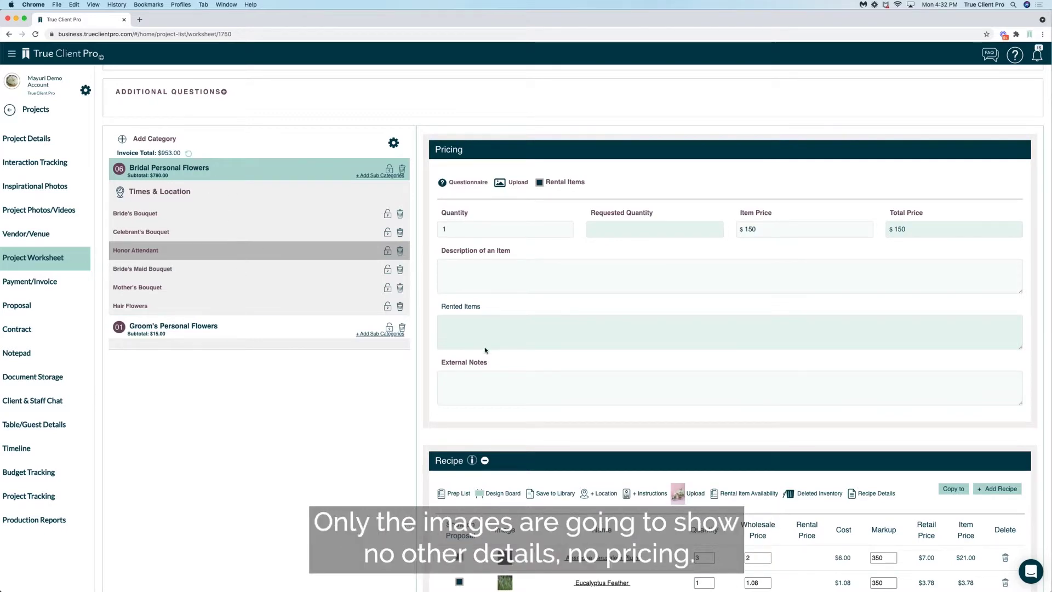
scroll(485, 350, "down", 7)
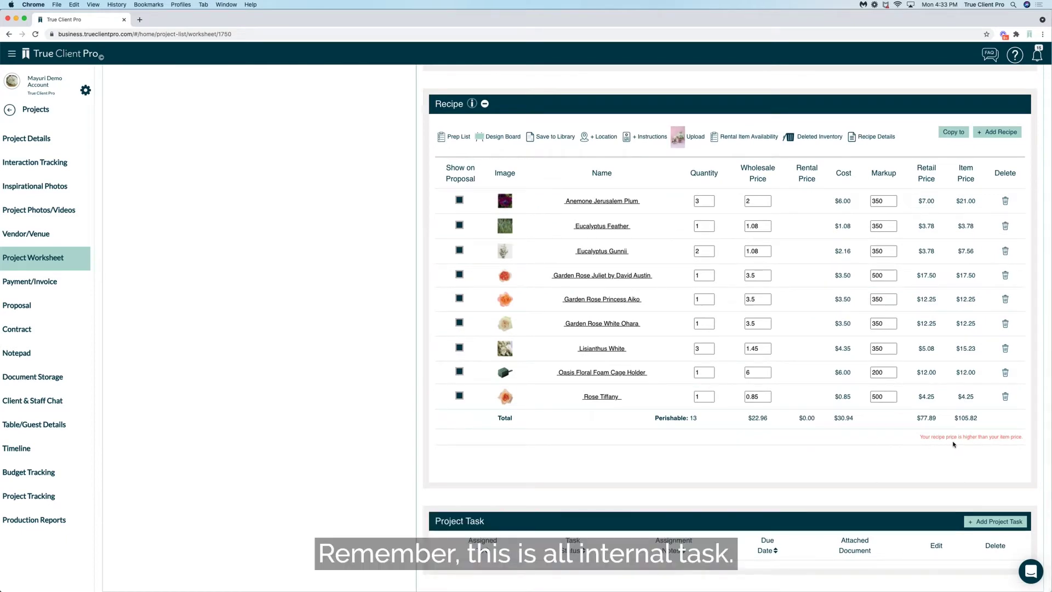
scroll(938, 445, "up", 5)
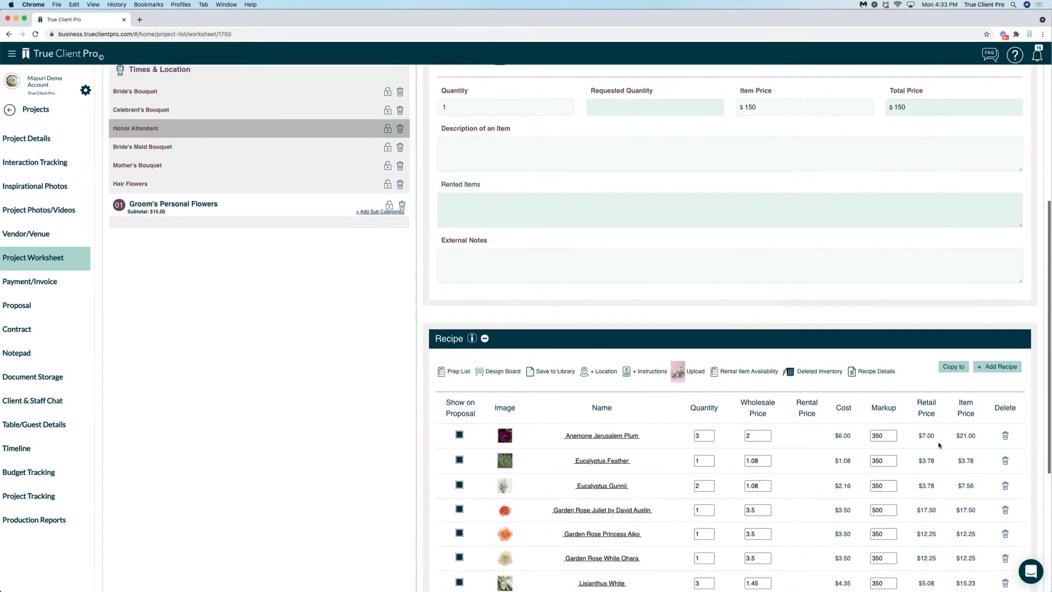
scroll(938, 445, "up", 1)
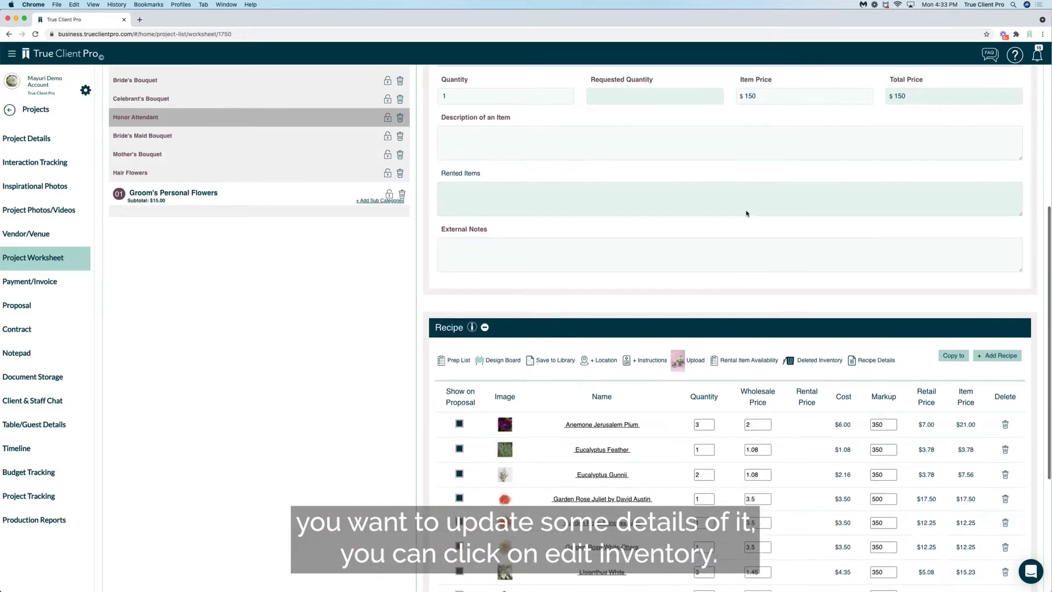
scroll(212, 141, "up", 3)
scroll(191, 120, "up", 2)
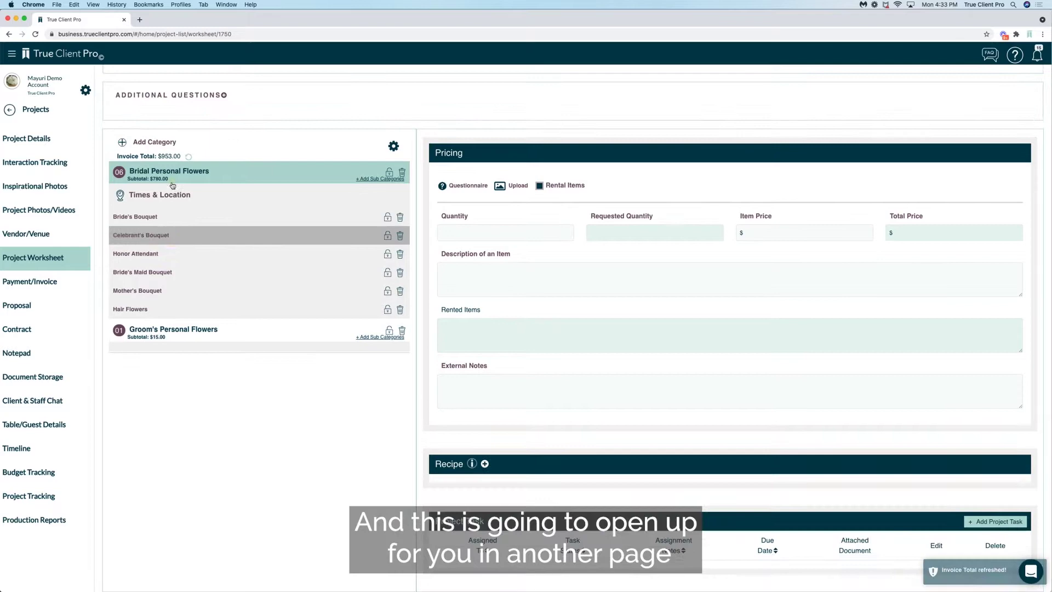
- Reopen Honor Attendant and expand its recipe to show the nine ingredients
left_click(155, 257)
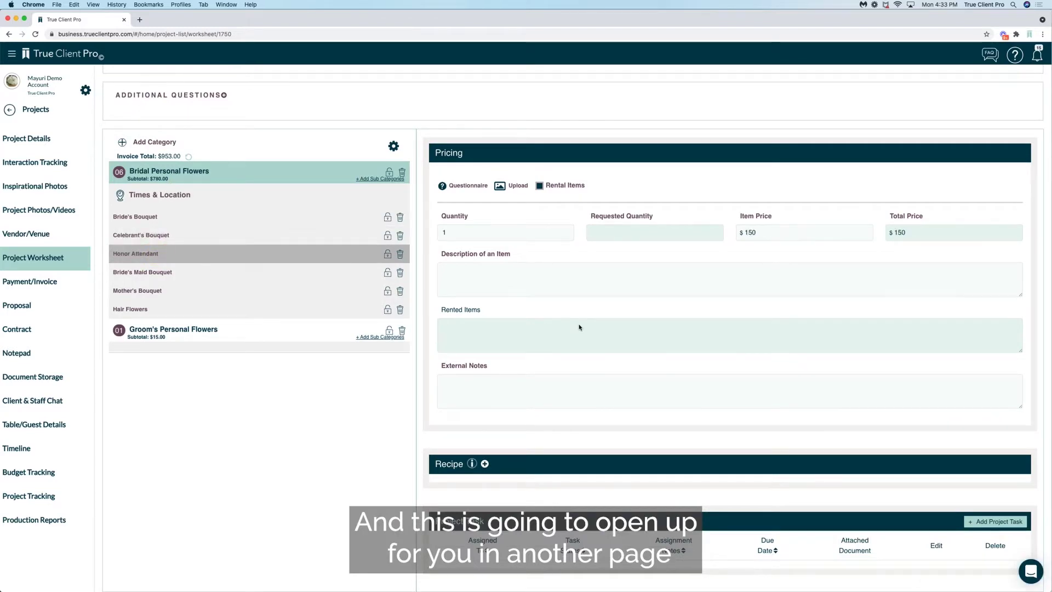
left_click(484, 463)
scroll(599, 429, "down", 5)
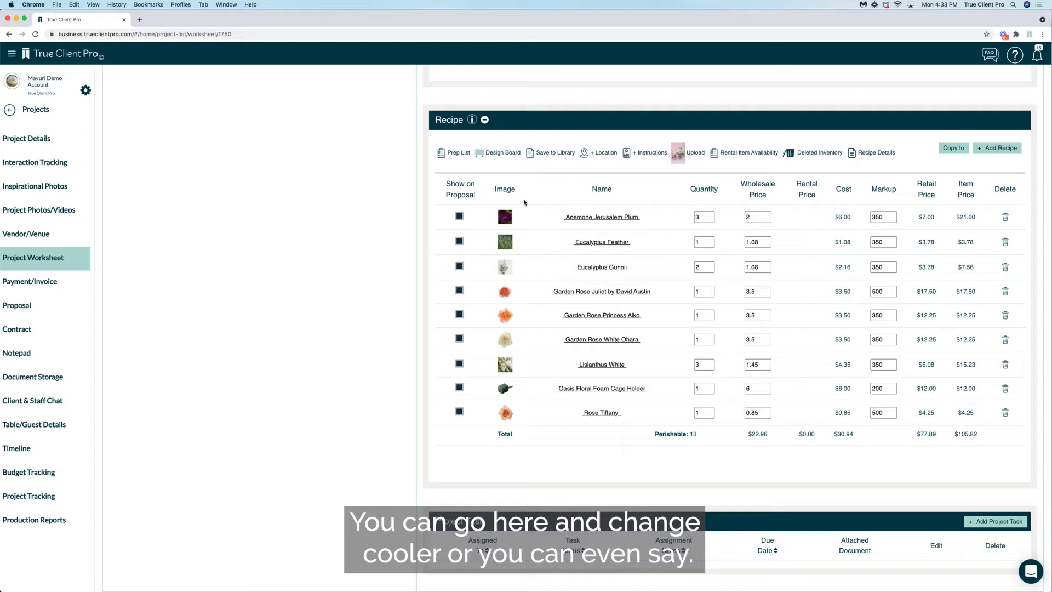
- Show Anemone Jerusalem Plum and the Juliet, Princess Aiko and White Ohara roses on the proposal, then view Juliet's inventory details
left_click(459, 217)
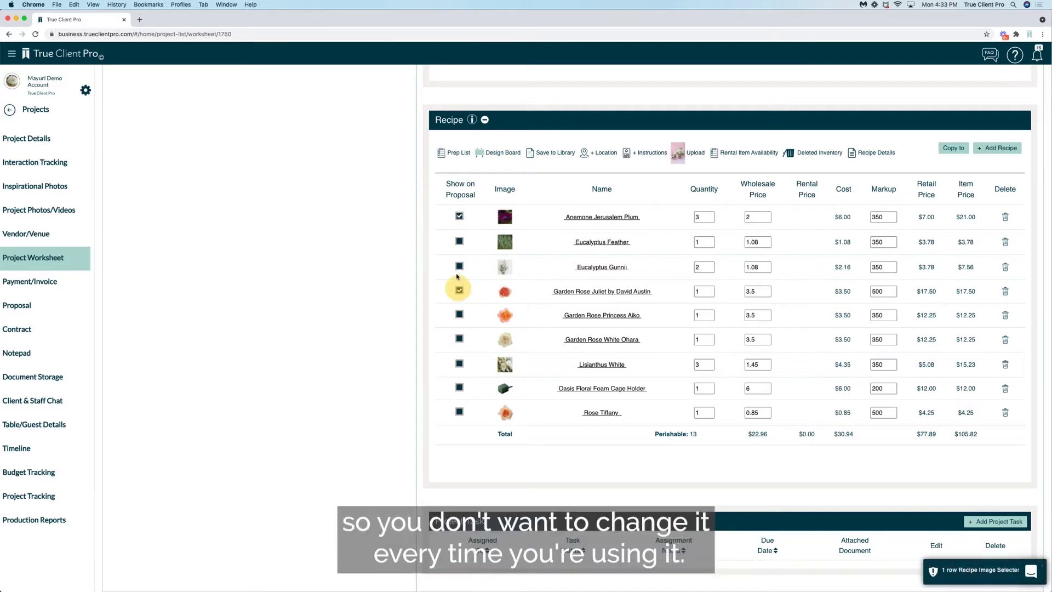
left_click_drag(446, 182, 475, 197)
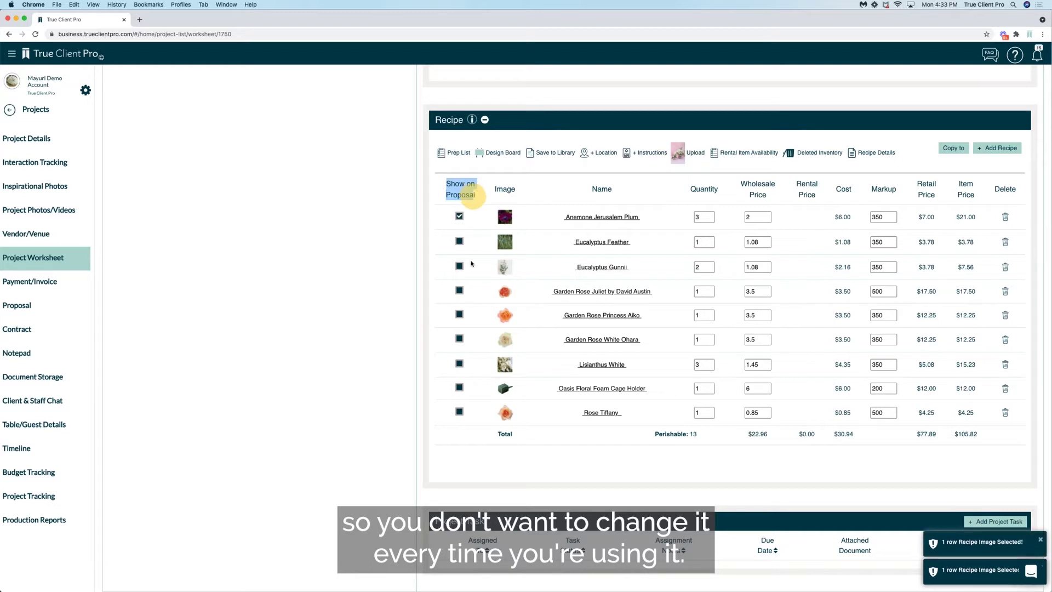
left_click(459, 291)
left_click(459, 315)
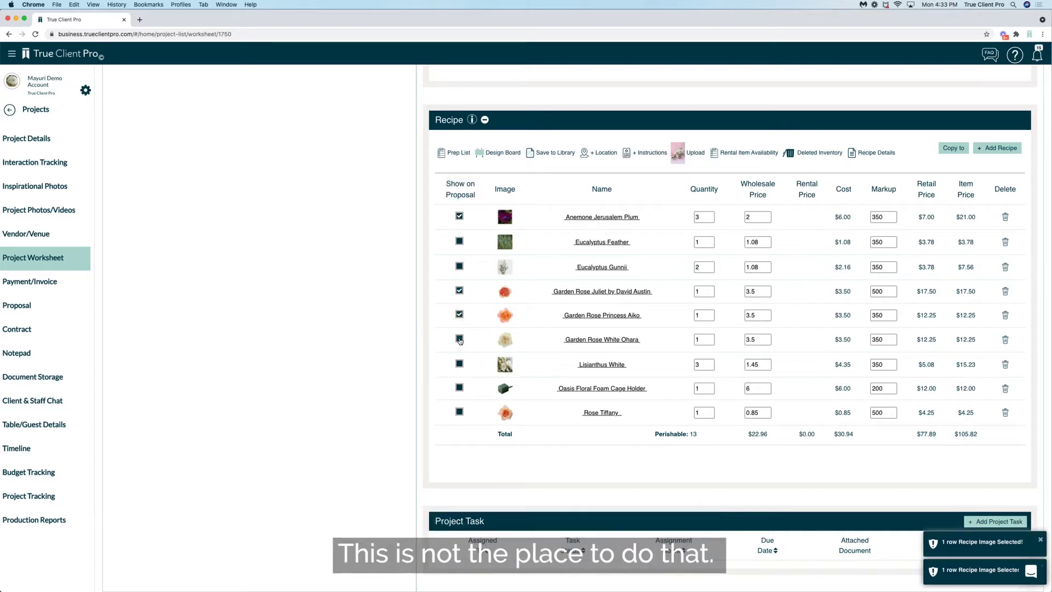
left_click(459, 339)
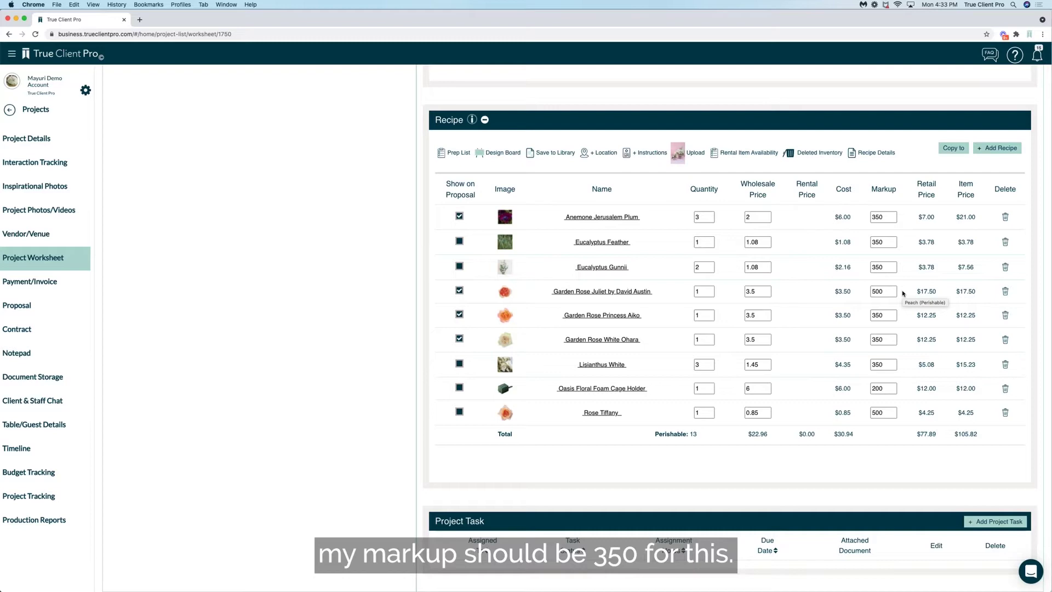
left_click(573, 295)
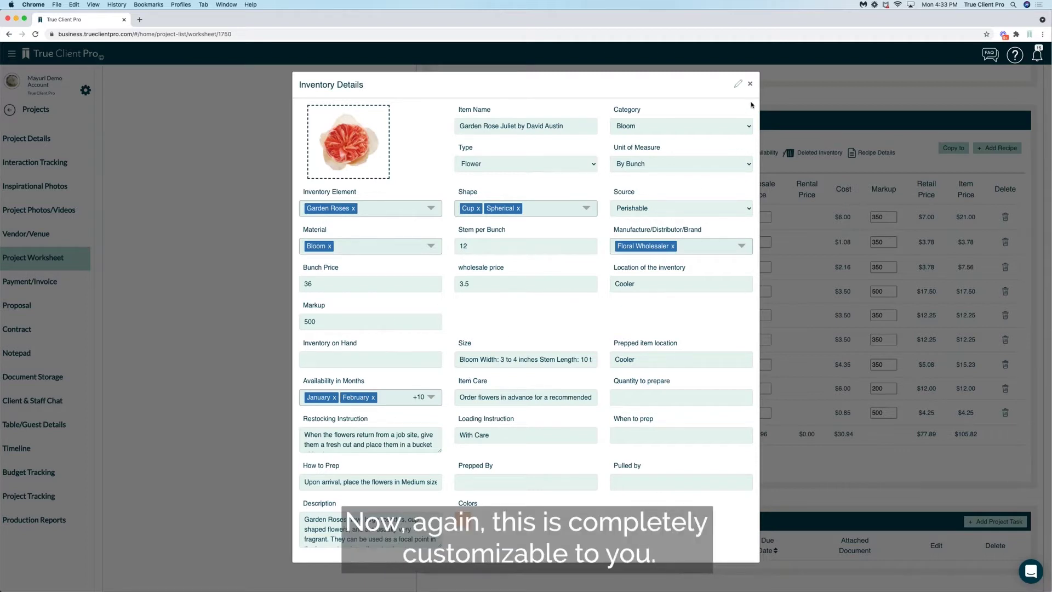
- Edit the Garden Rose Juliet inventory item in a new browser tab
left_click(738, 85)
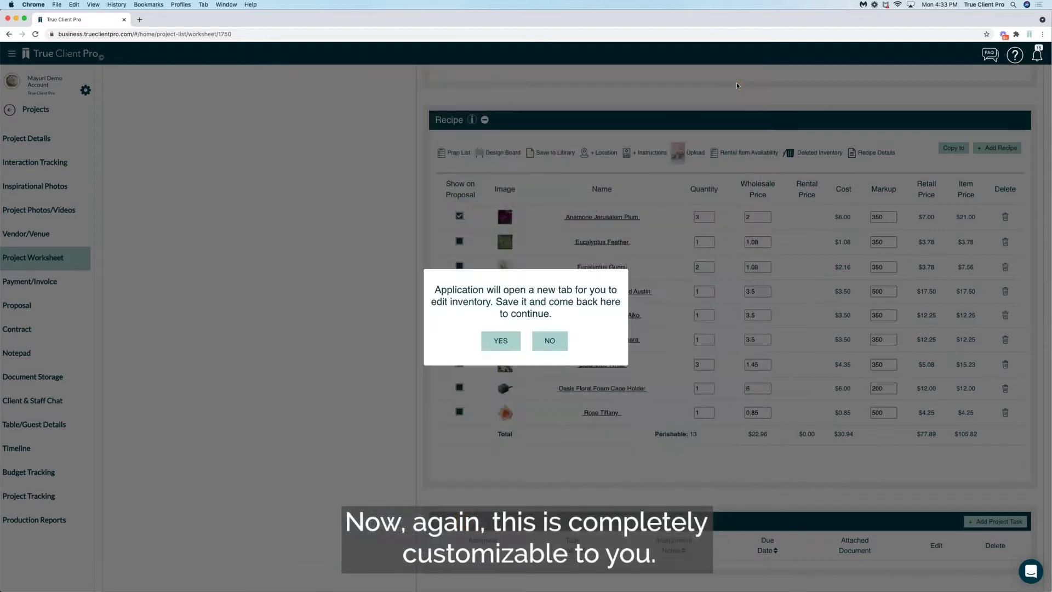
left_click(501, 340)
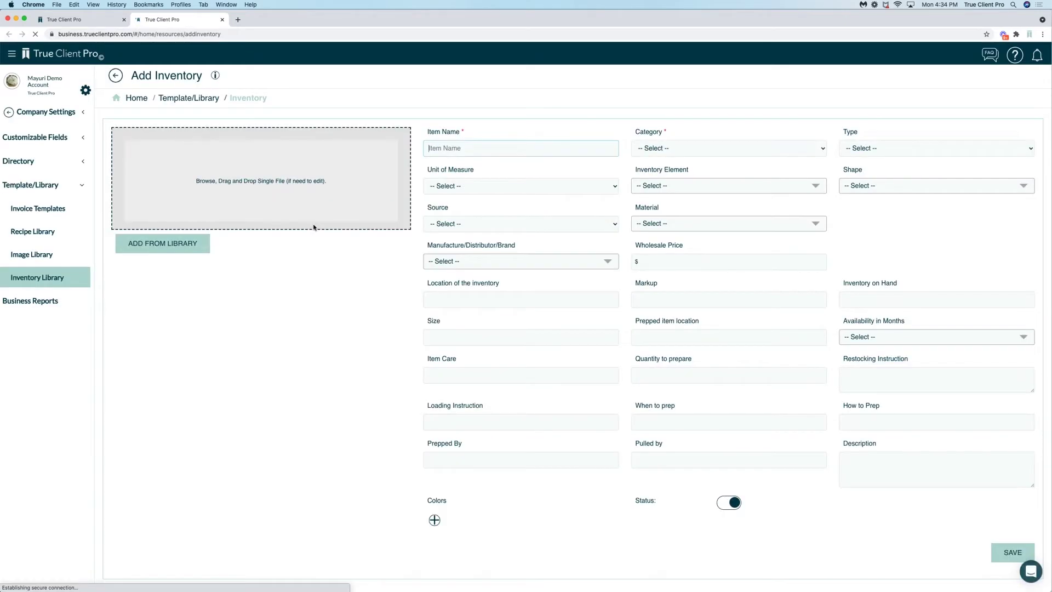
- Change Garden Rose Juliet's inventory markup from 500 to 350
left_click(80, 21)
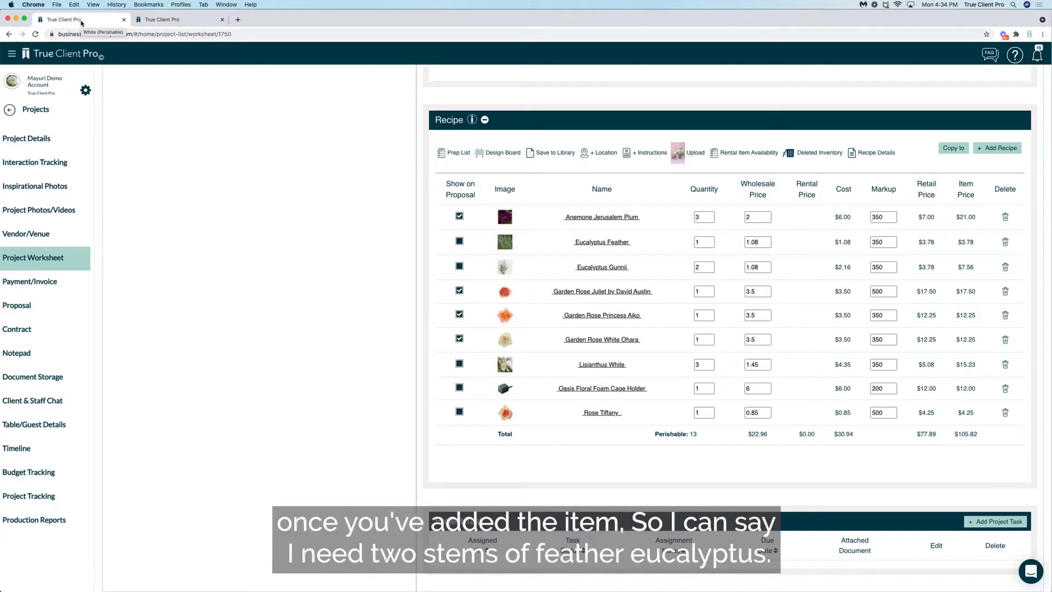
left_click(165, 20)
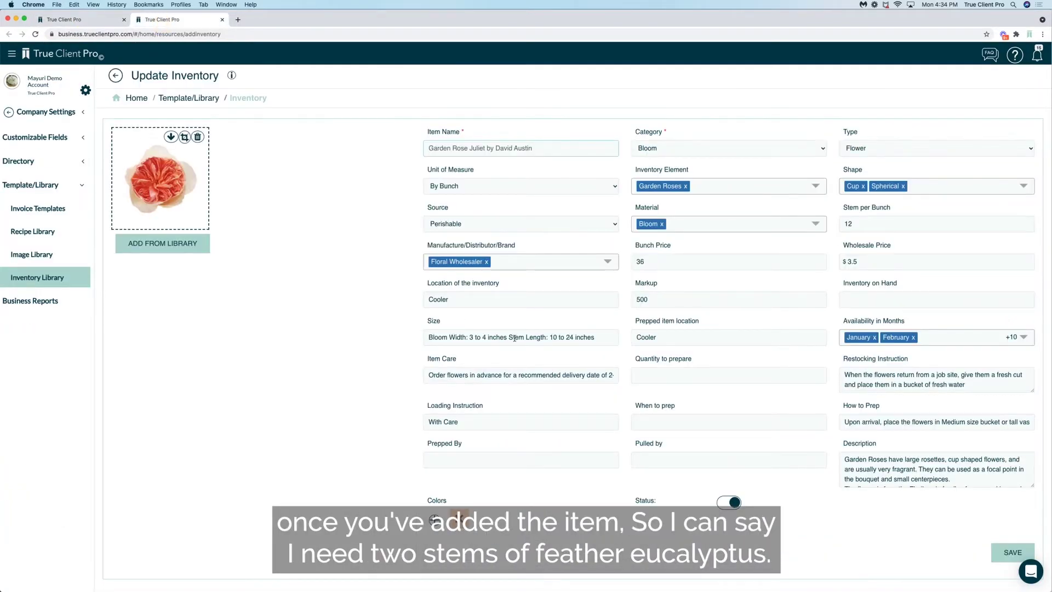
left_click(465, 300)
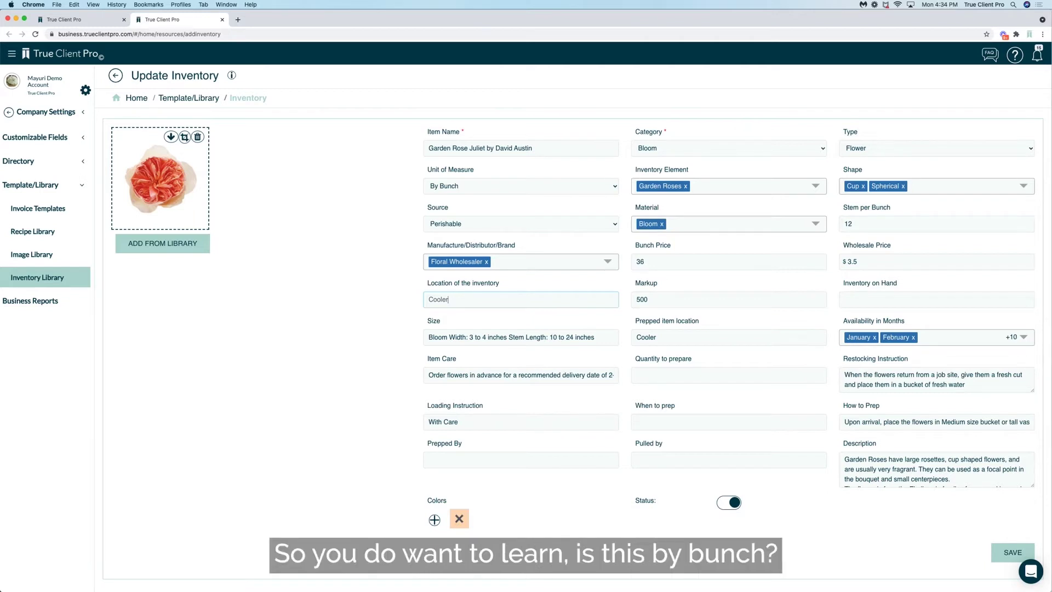
double_click(646, 299)
type("350")
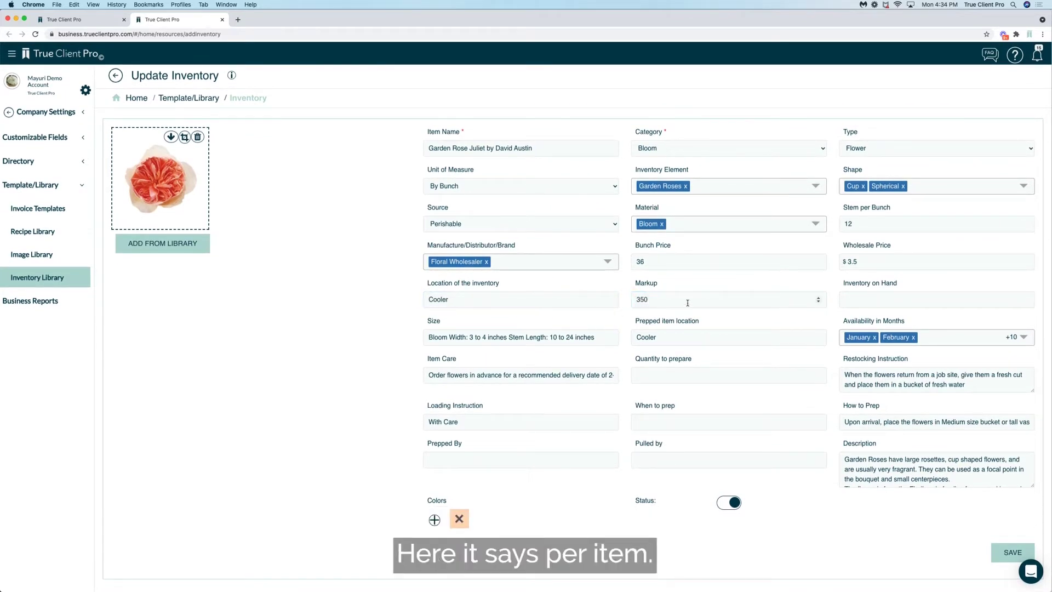
double_click(634, 300)
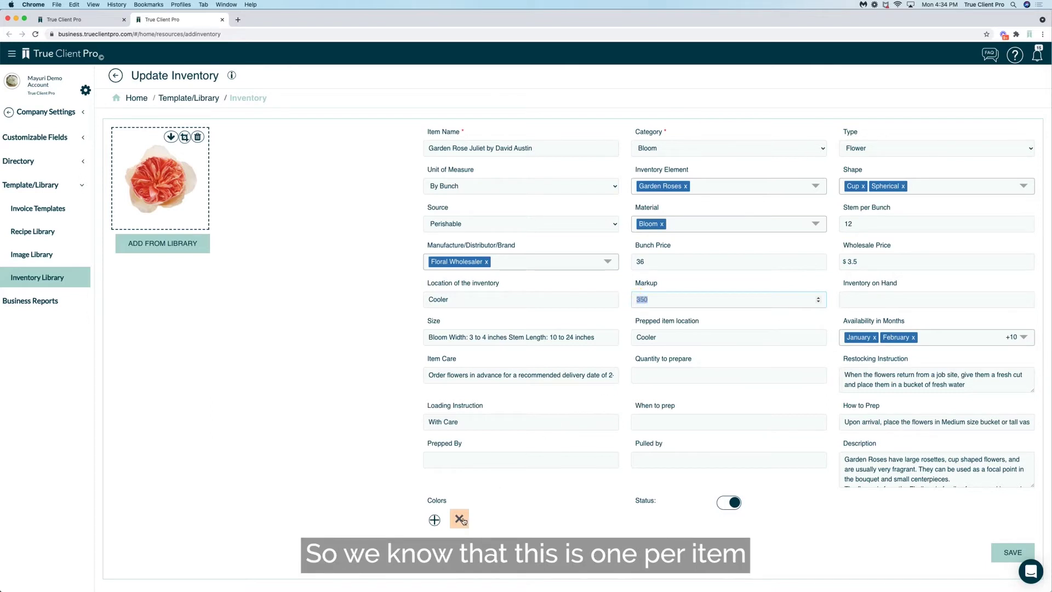
- Add Apricot to the rose's colours and save the inventory item
left_click(433, 519)
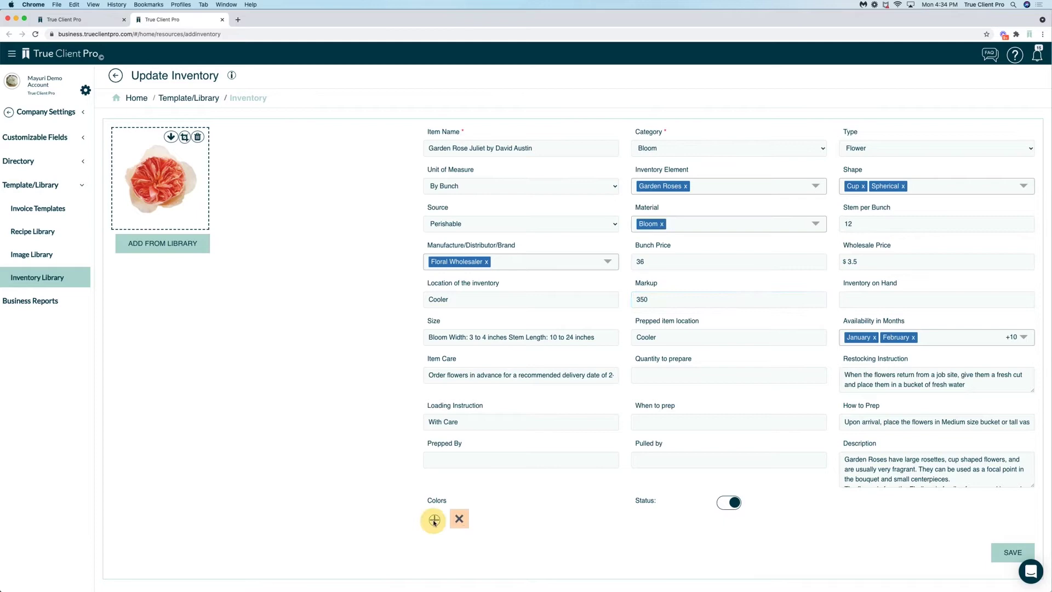
left_click(405, 227)
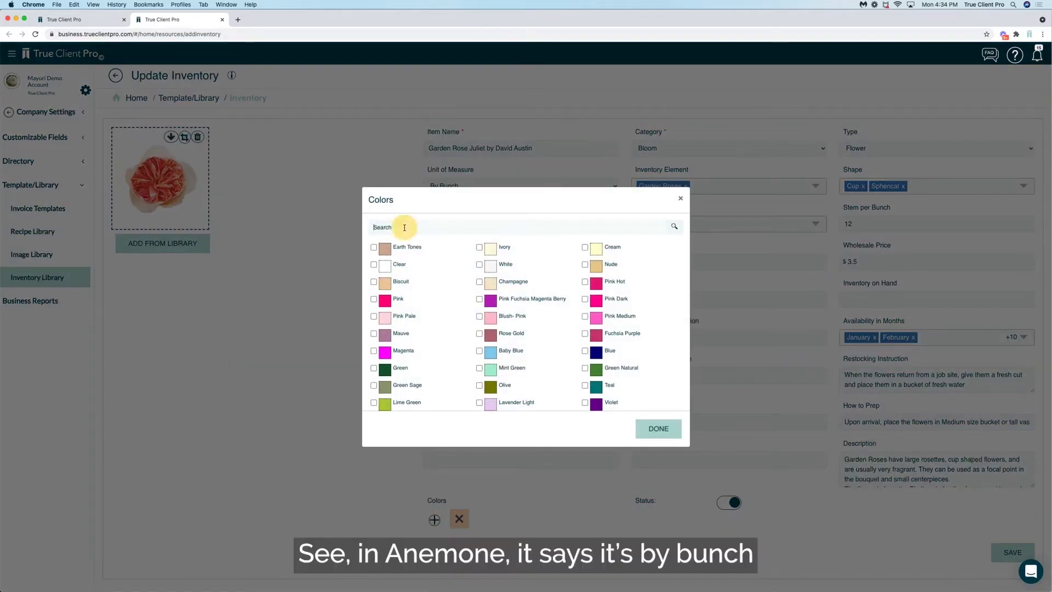
type("apri")
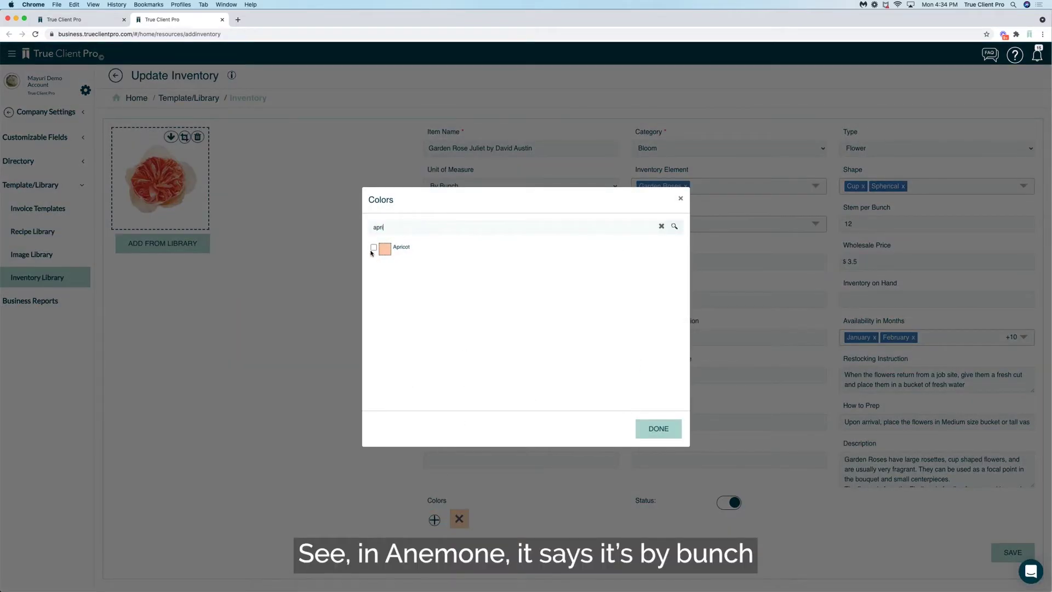
left_click(374, 247)
left_click(658, 427)
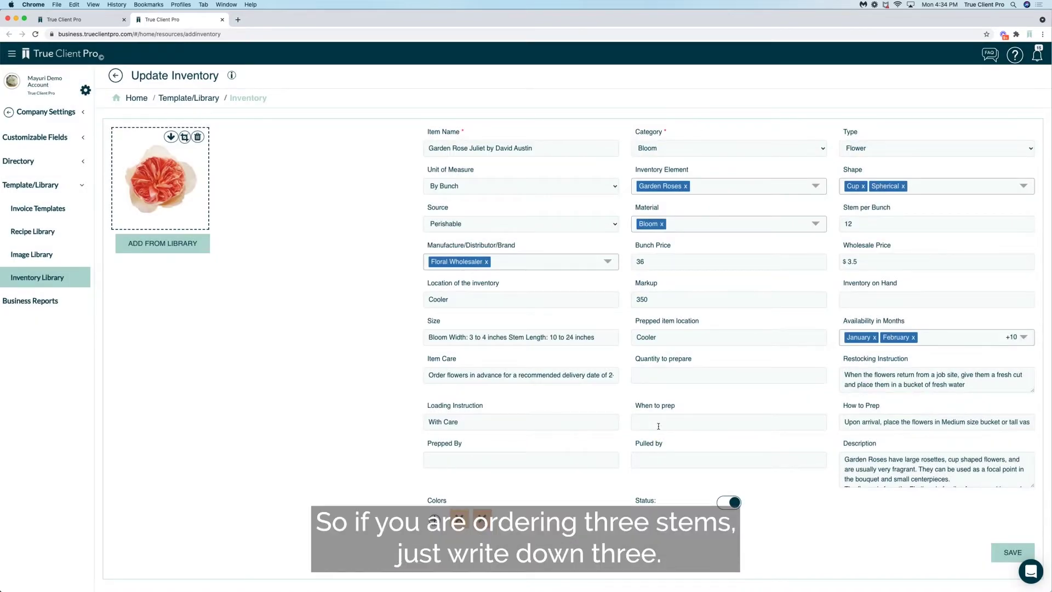
left_click(1005, 551)
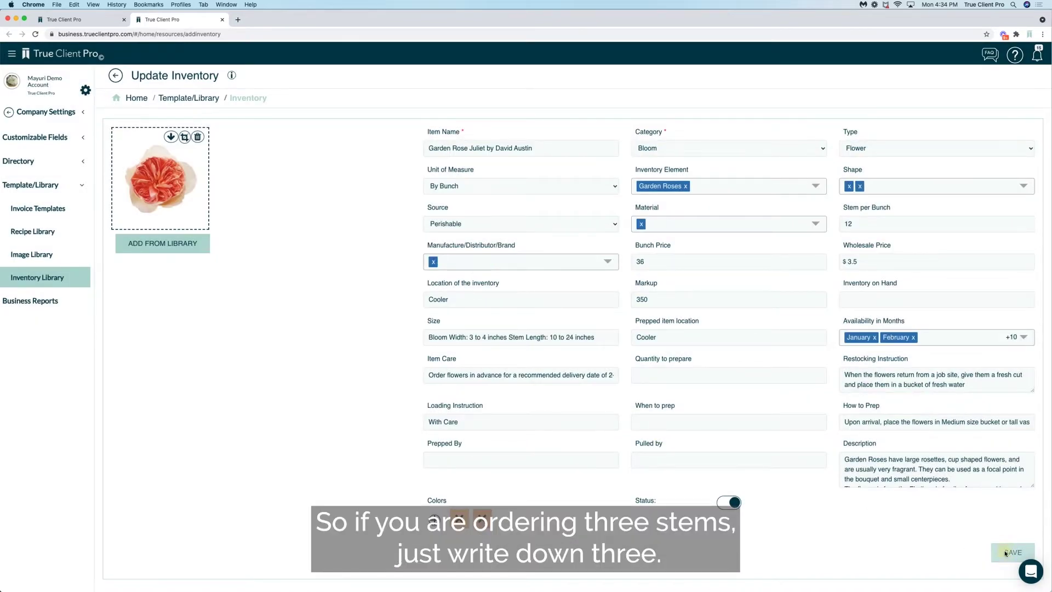
- Raise Eucalyptus Feather's worksheet quantity to 2, then briefly view Anemone Jerusalem Plum's details
left_click(96, 21)
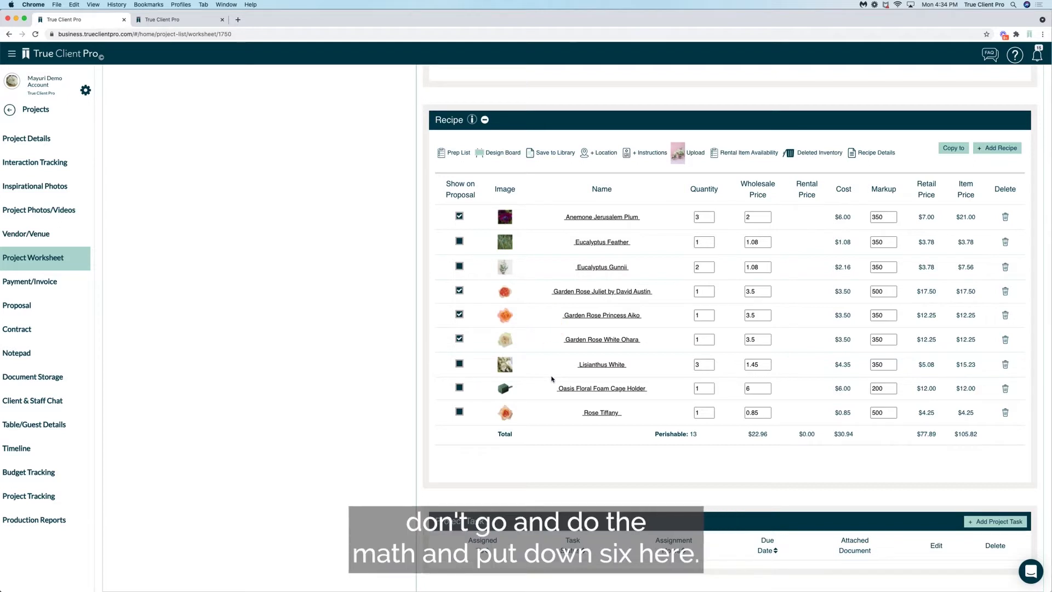
left_click(710, 239)
left_click(679, 257)
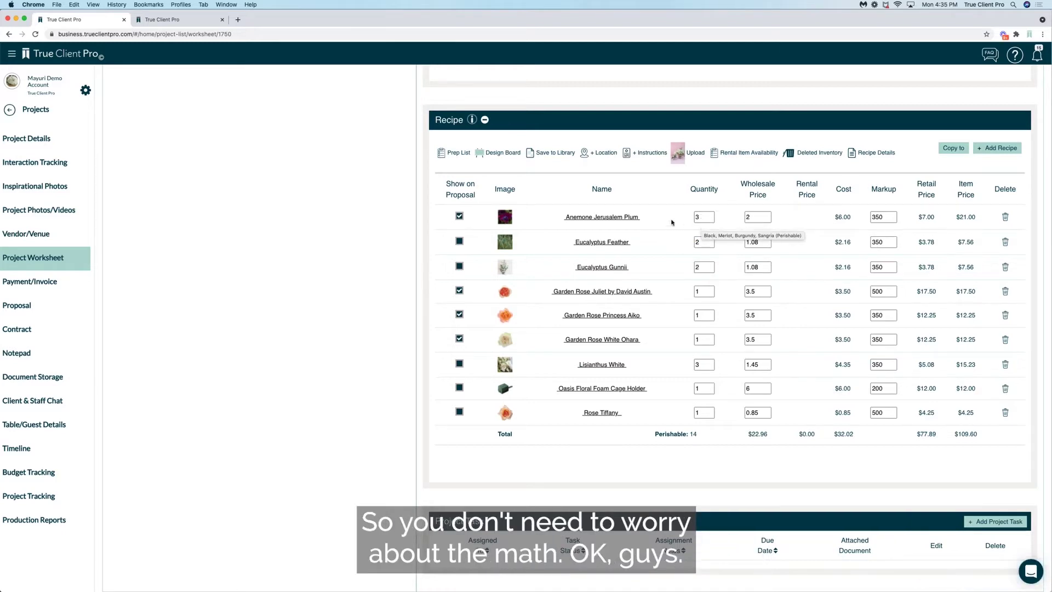
left_click(615, 217)
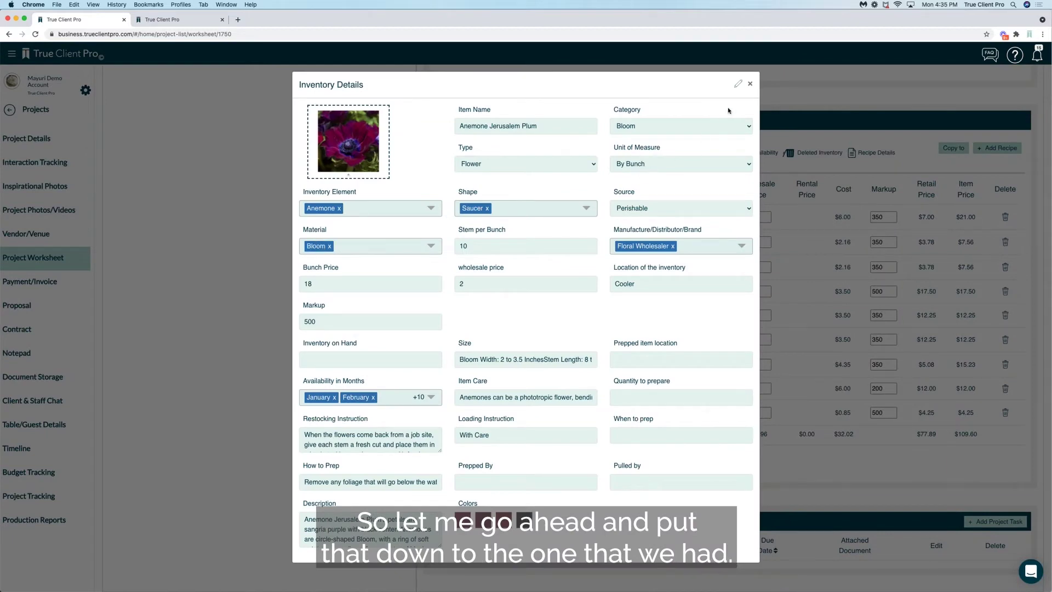
left_click(750, 84)
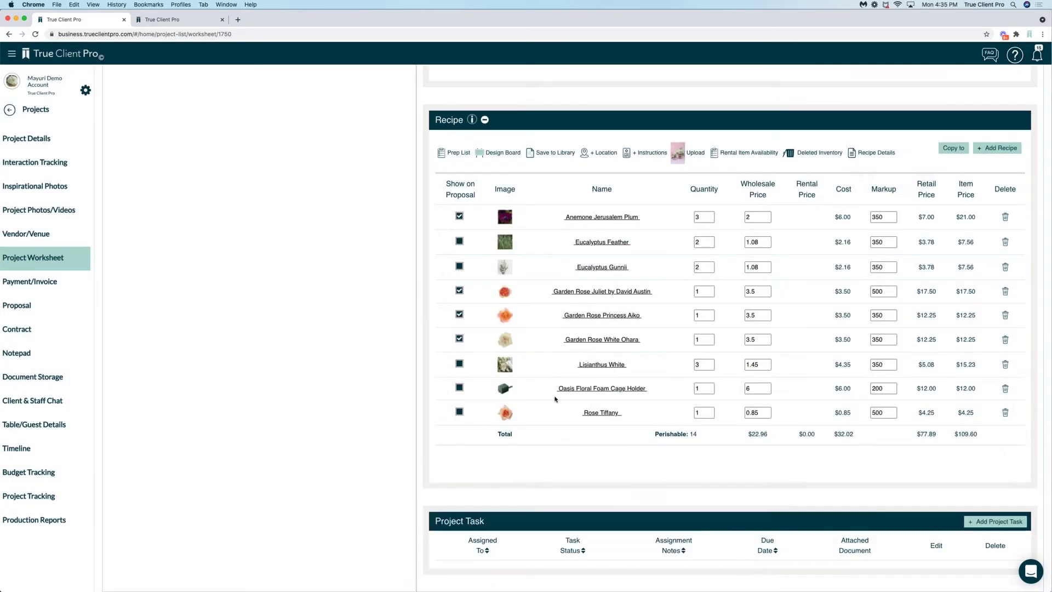
left_click(603, 388)
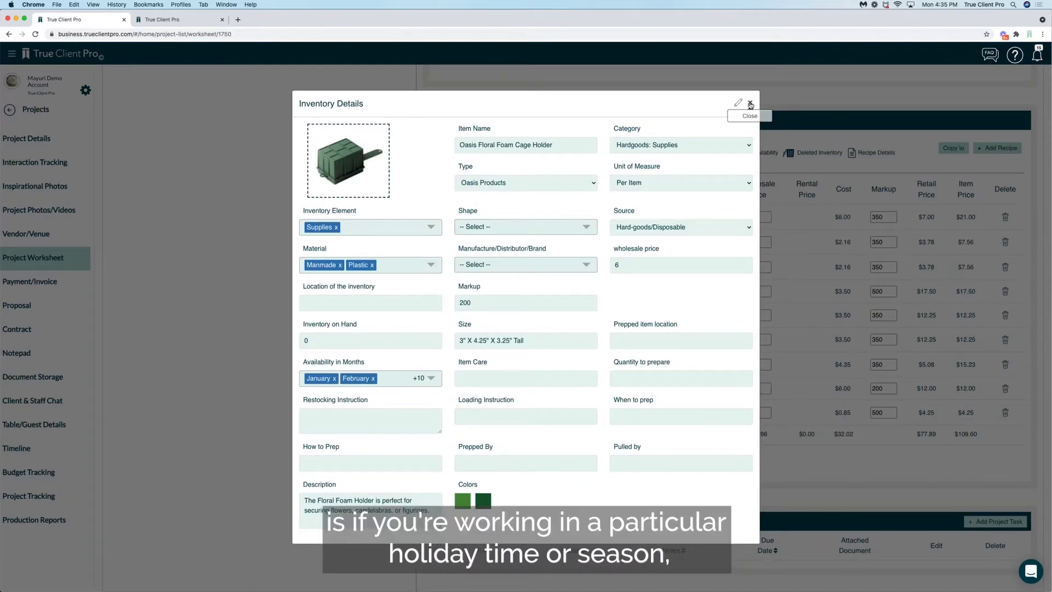
left_click(750, 102)
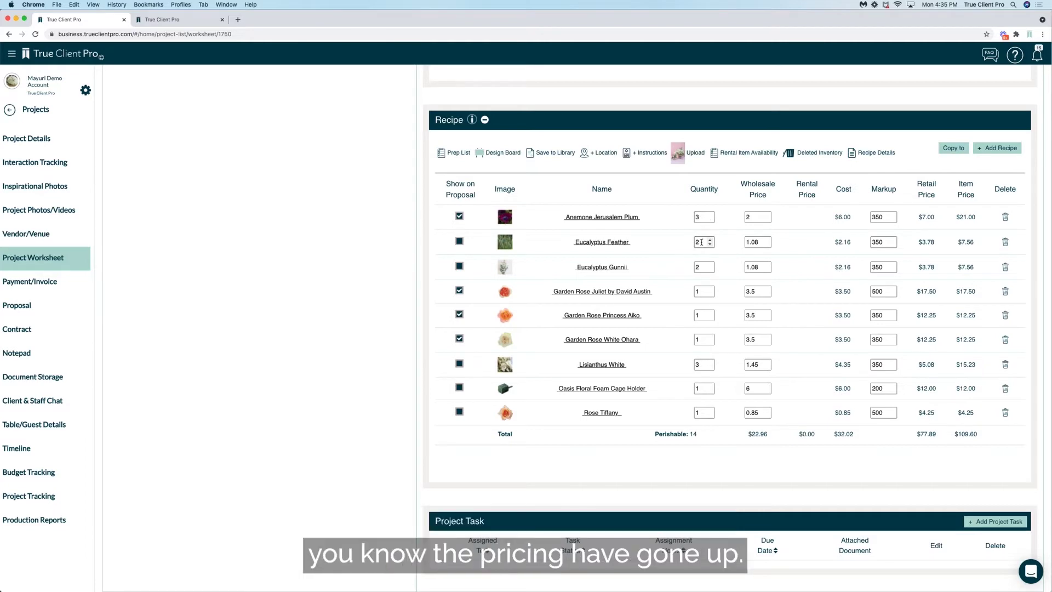
left_click(589, 218)
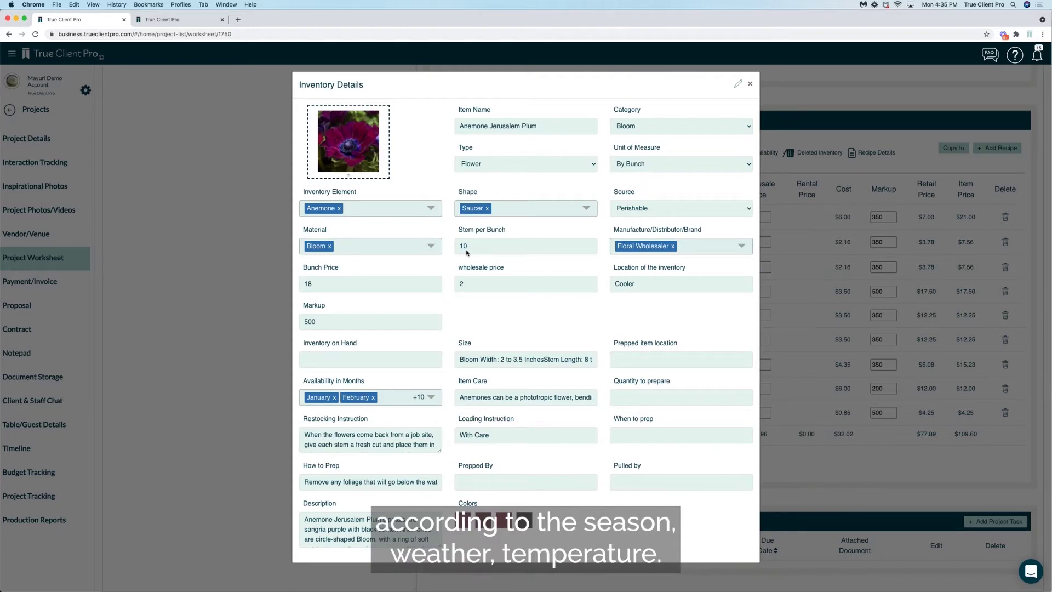
left_click(749, 84)
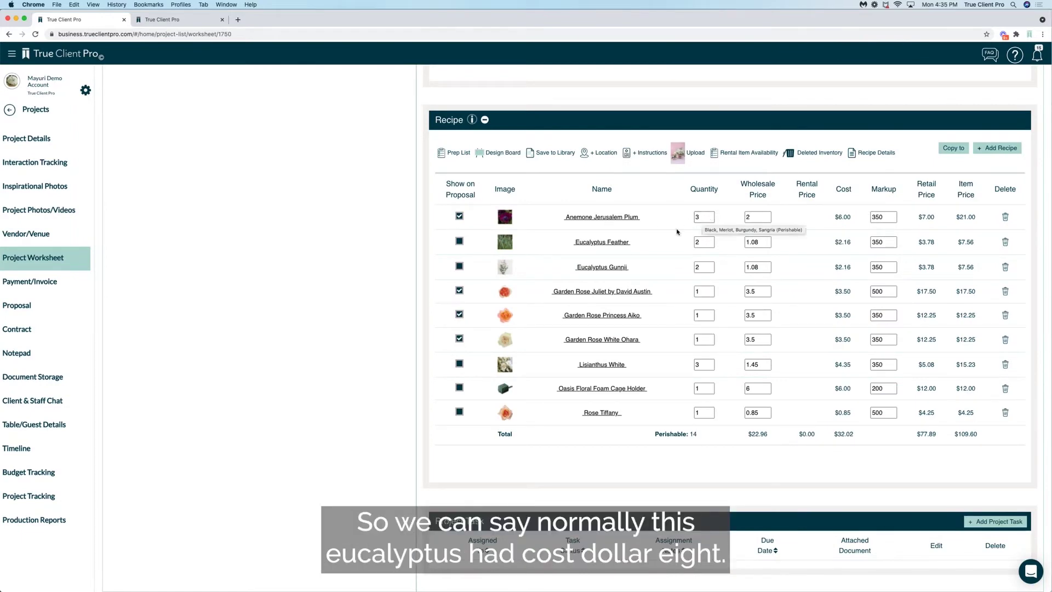
- Set Honor Attendant's quantity to 2 and check the Anemone Jerusalem Plum recipe quantity
scroll(657, 263, "up", 3)
scroll(640, 260, "up", 5)
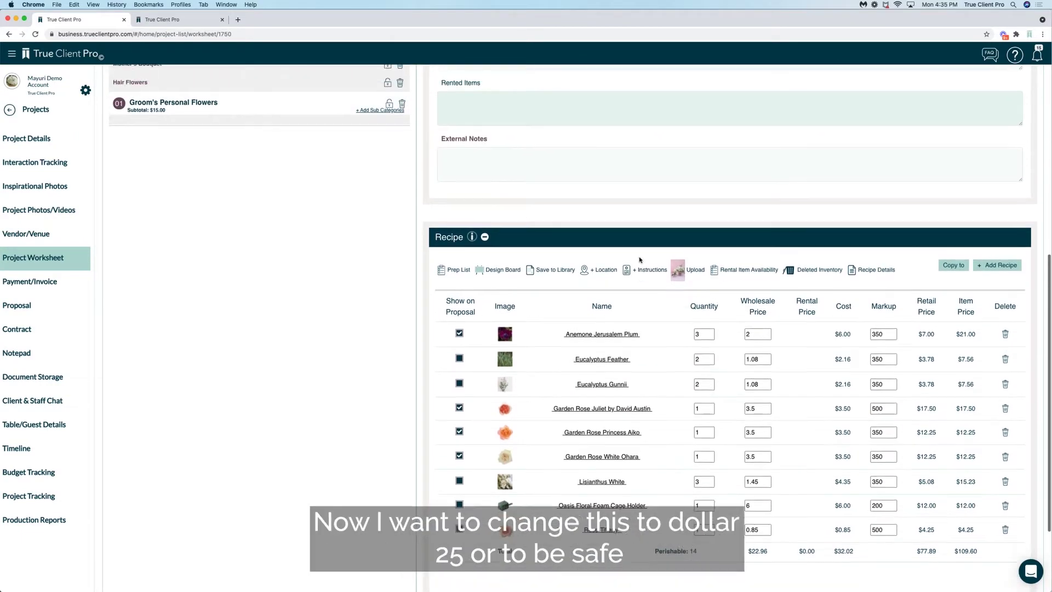
double_click(457, 125)
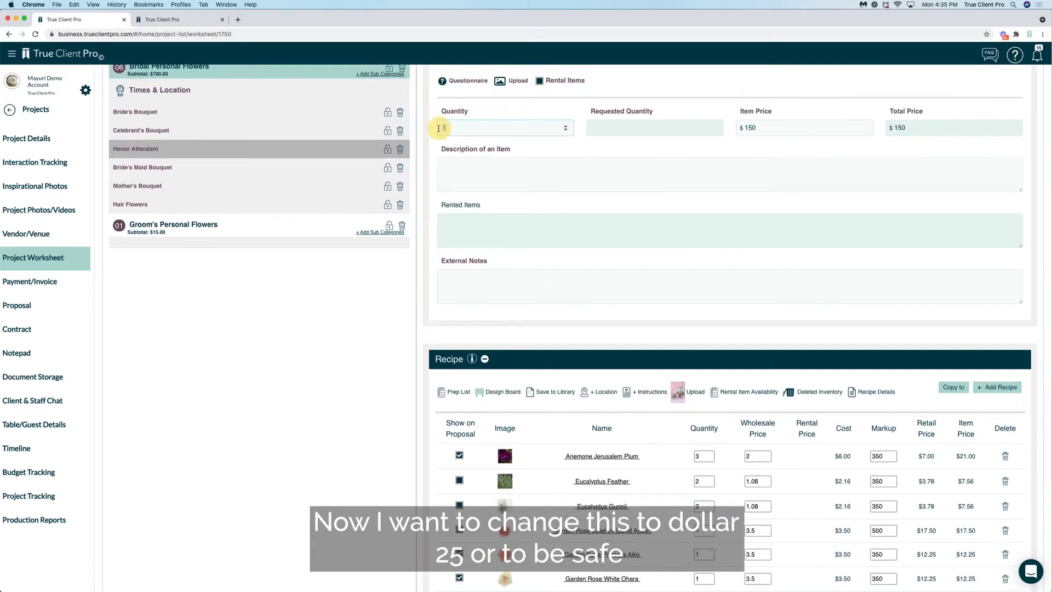
type("2")
left_click(463, 148)
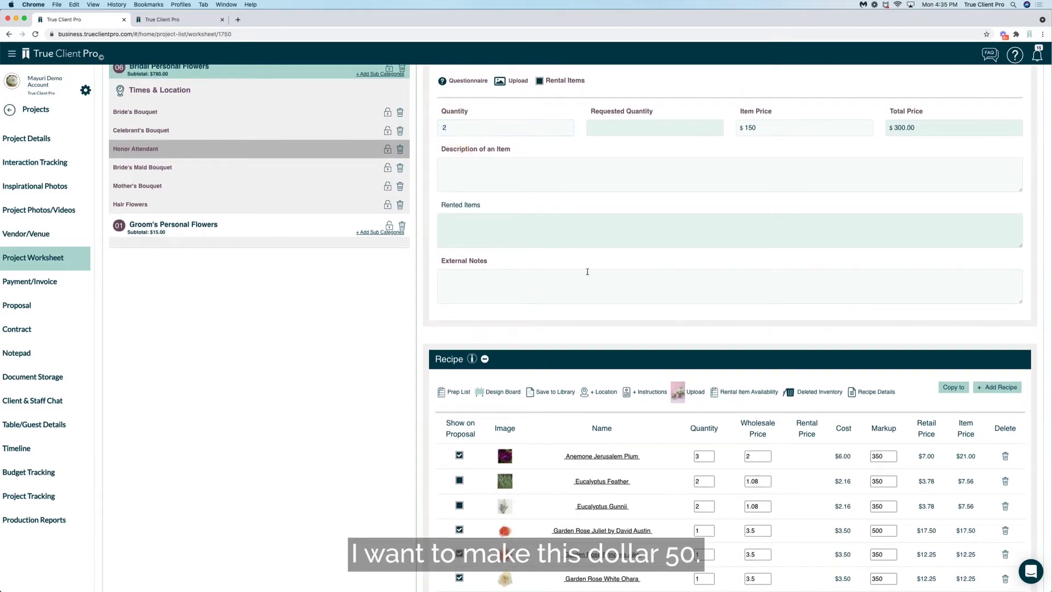
scroll(689, 388, "down", 2)
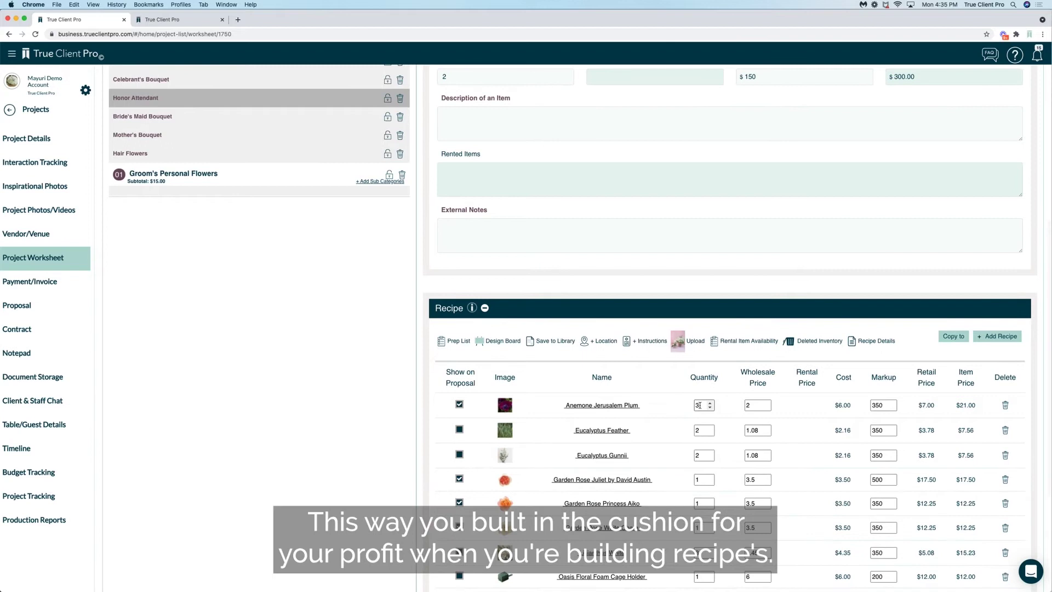
left_click(693, 406)
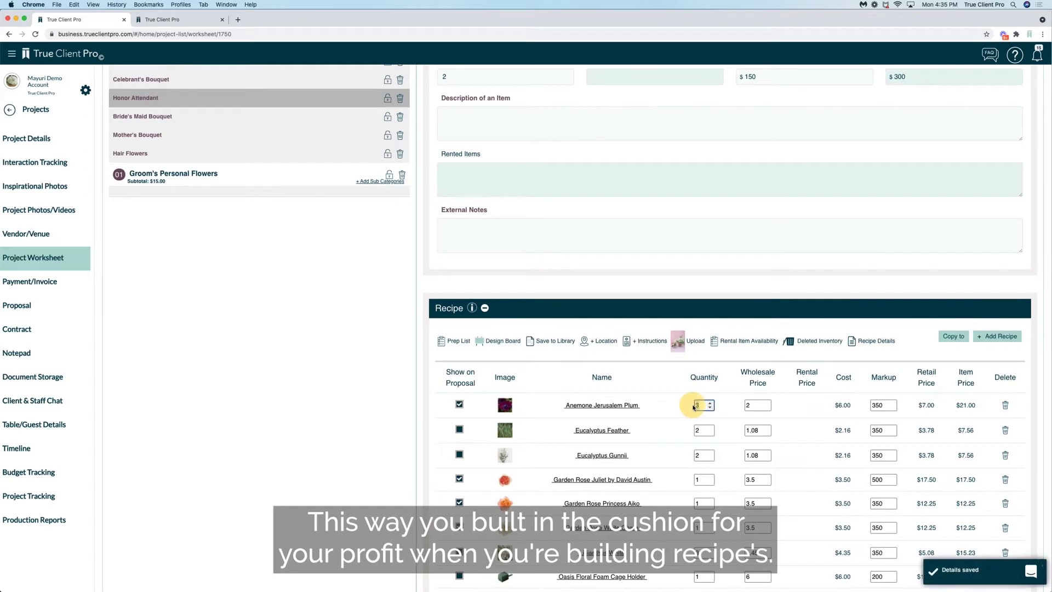
left_click(651, 416)
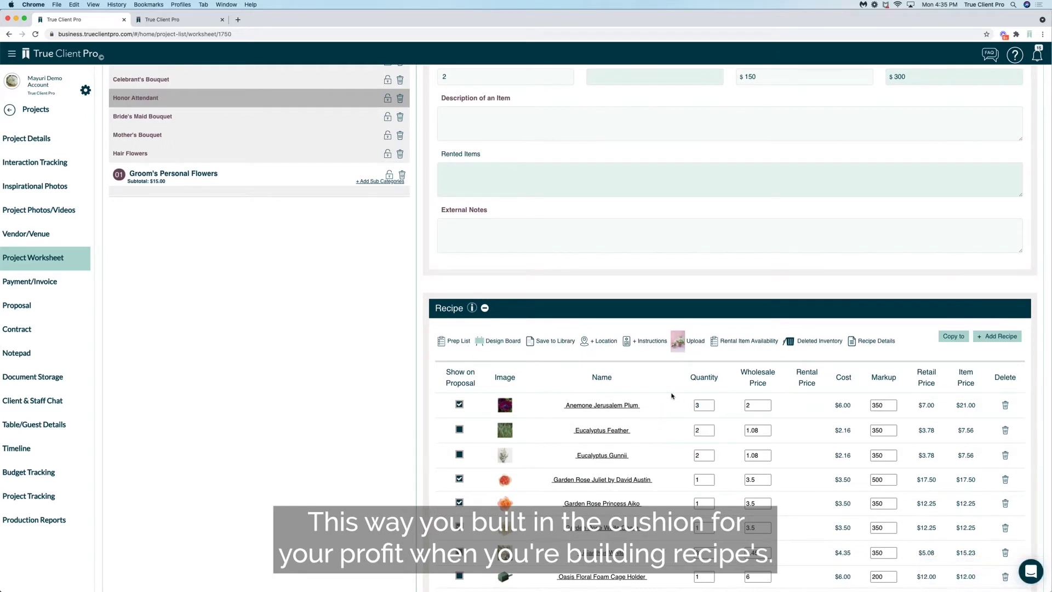
scroll(672, 395, "down", 2)
scroll(672, 394, "up", 5)
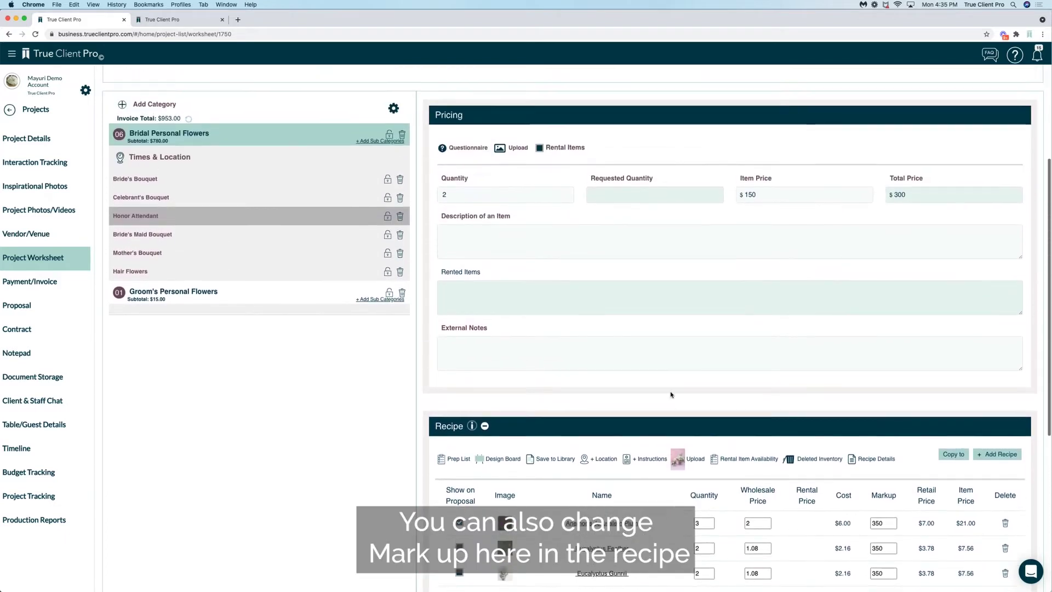
- Return the pricing quantity to 1, giving $32.02 cost and $109.60 item price
left_click(441, 207)
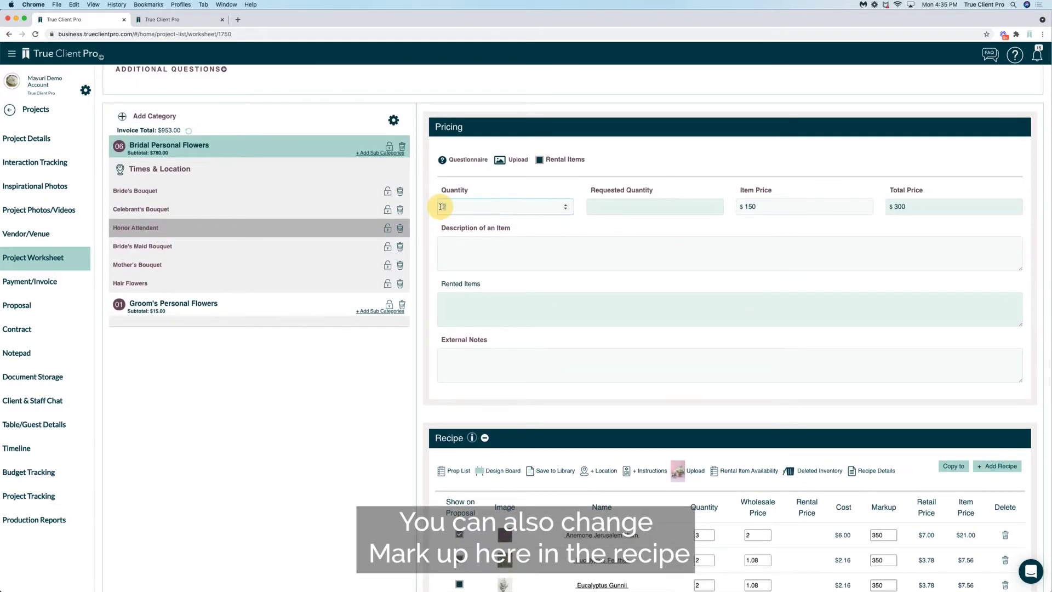
left_click(522, 231)
left_click(438, 206)
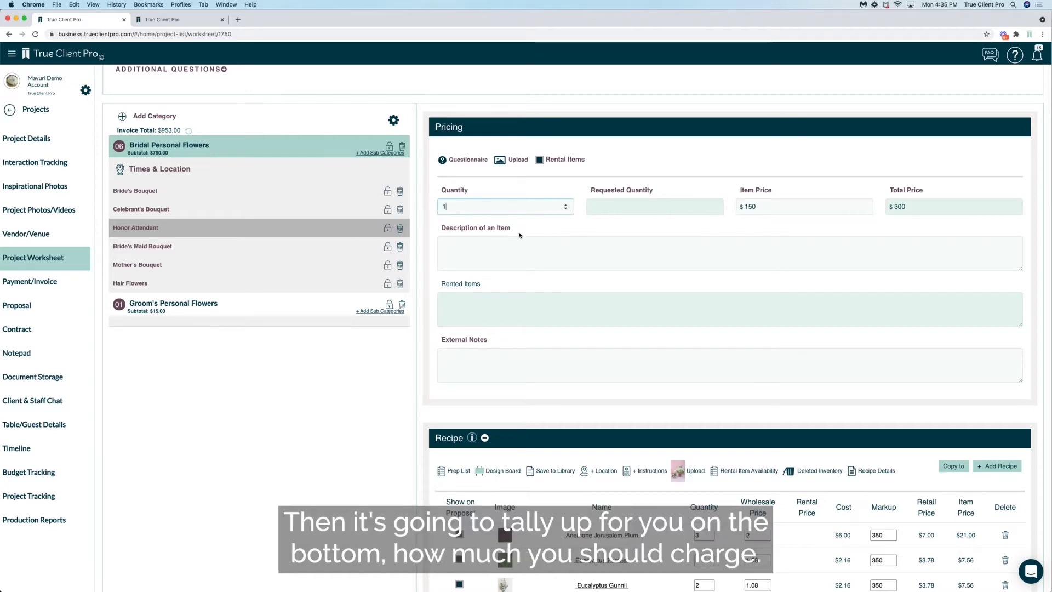
type("1")
left_click(541, 234)
scroll(541, 237, "down", 6)
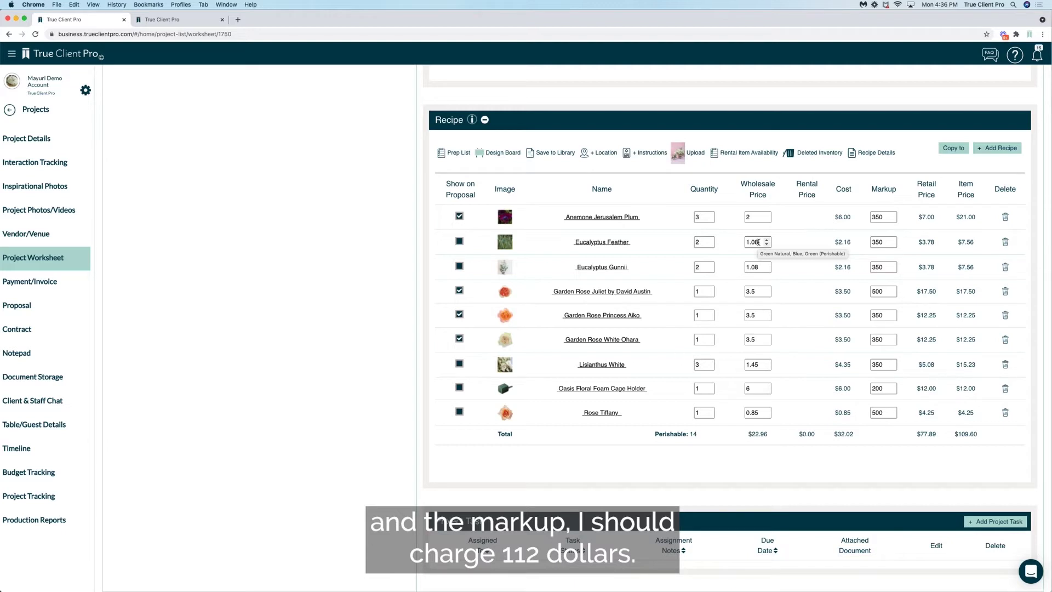
- Replace Eucalyptus Feather's 1.08 wholesale price with 1.25, retyping it after a slip
left_click_drag(759, 241, 744, 241)
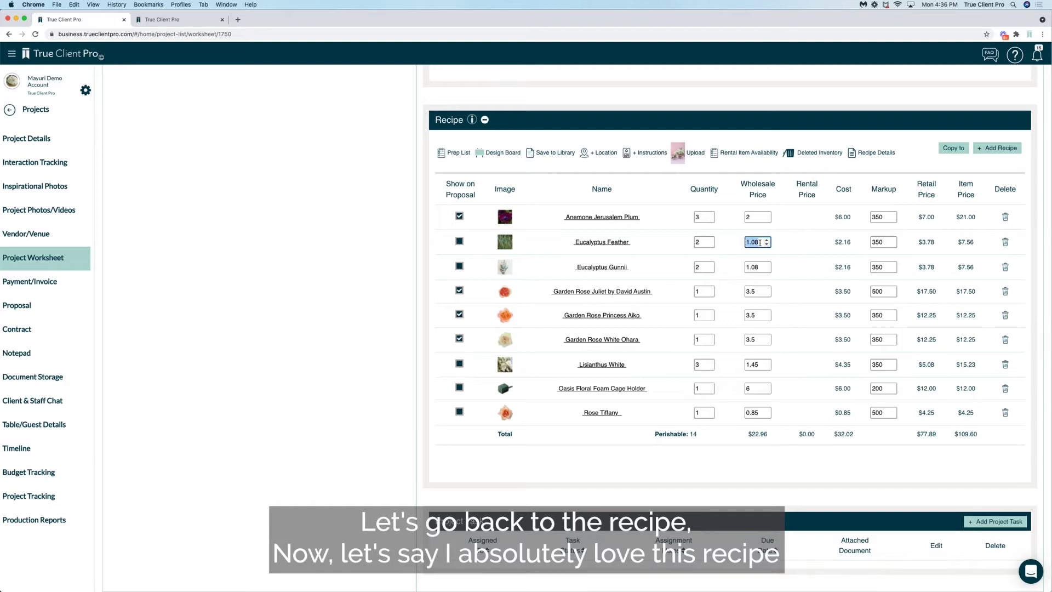
left_click(743, 243)
type("1")
type(".25")
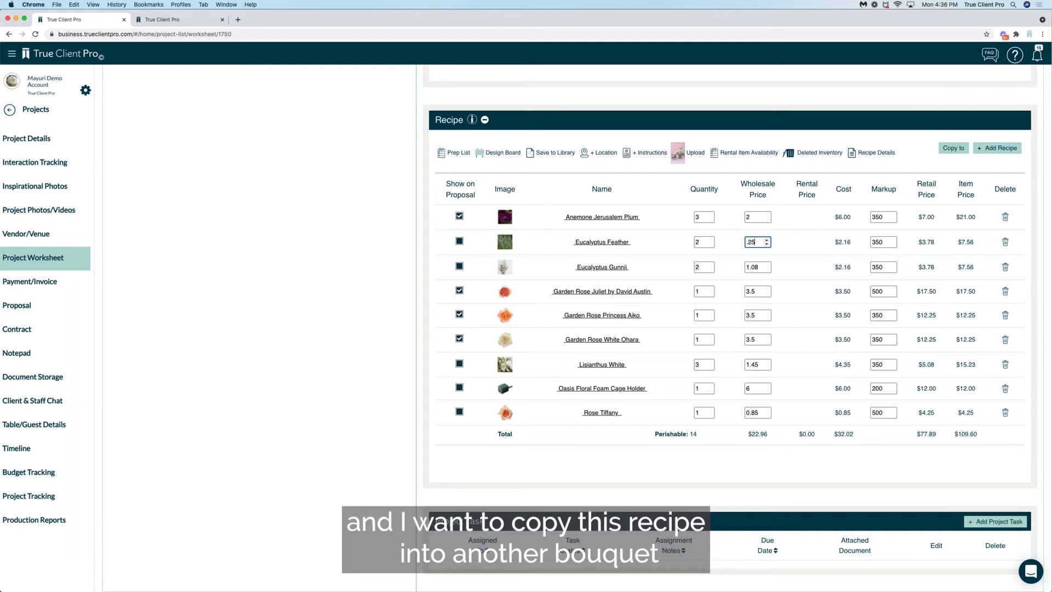
left_click(746, 242)
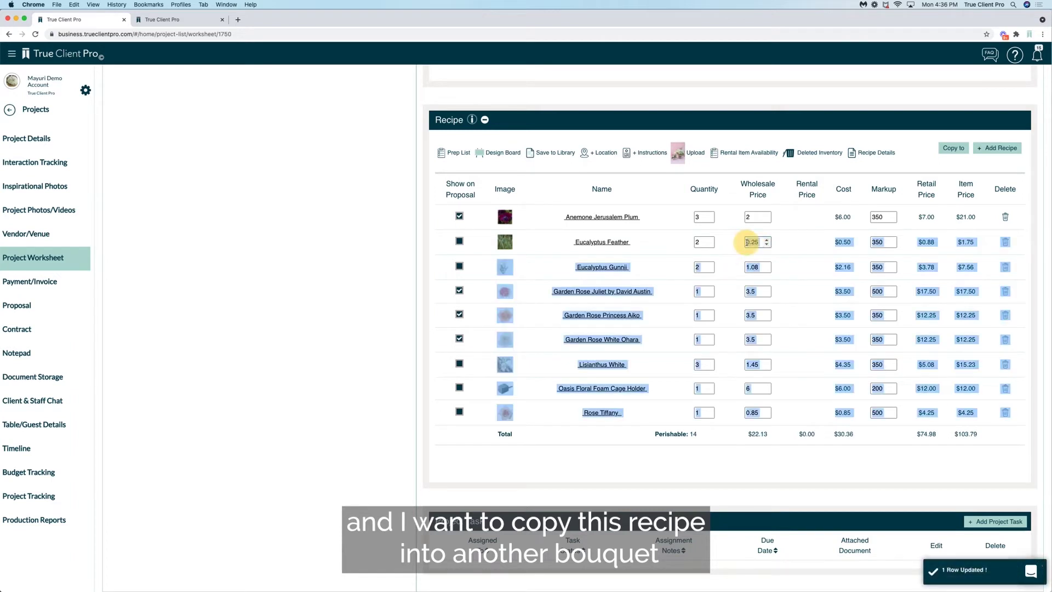
left_click(746, 242)
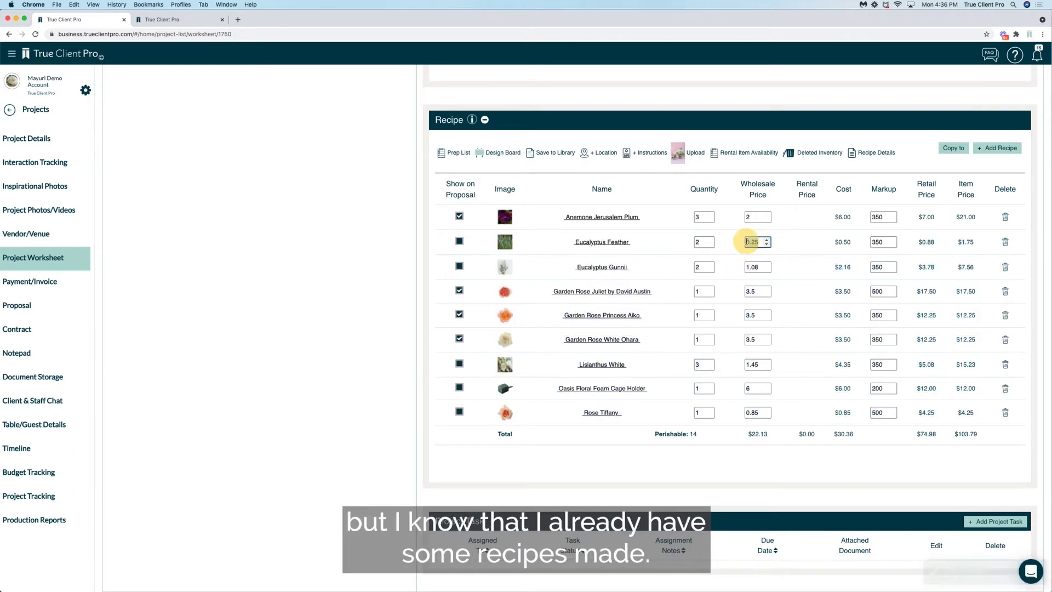
type("1")
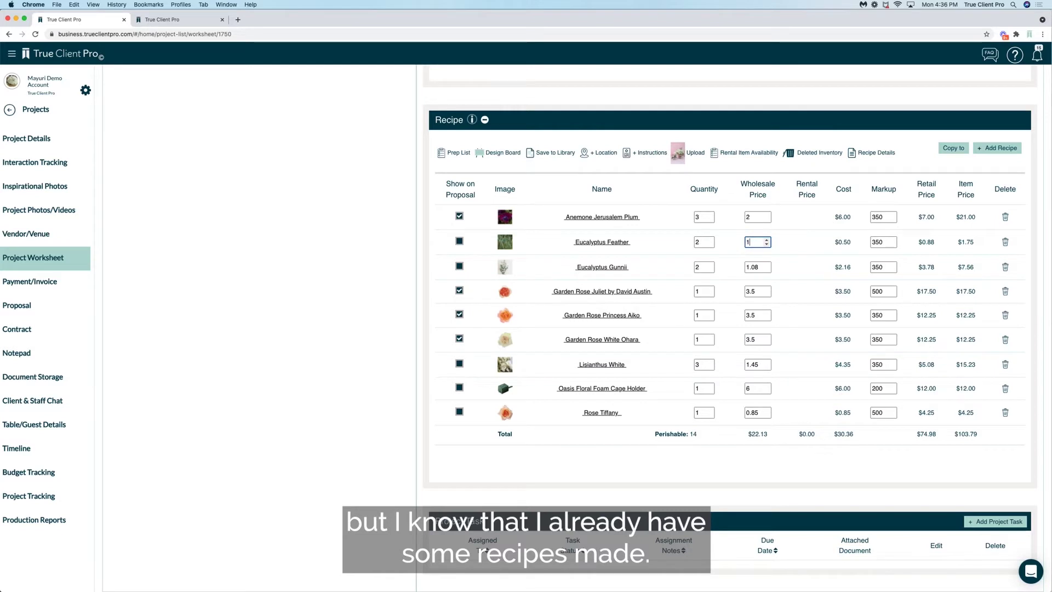
type(".25")
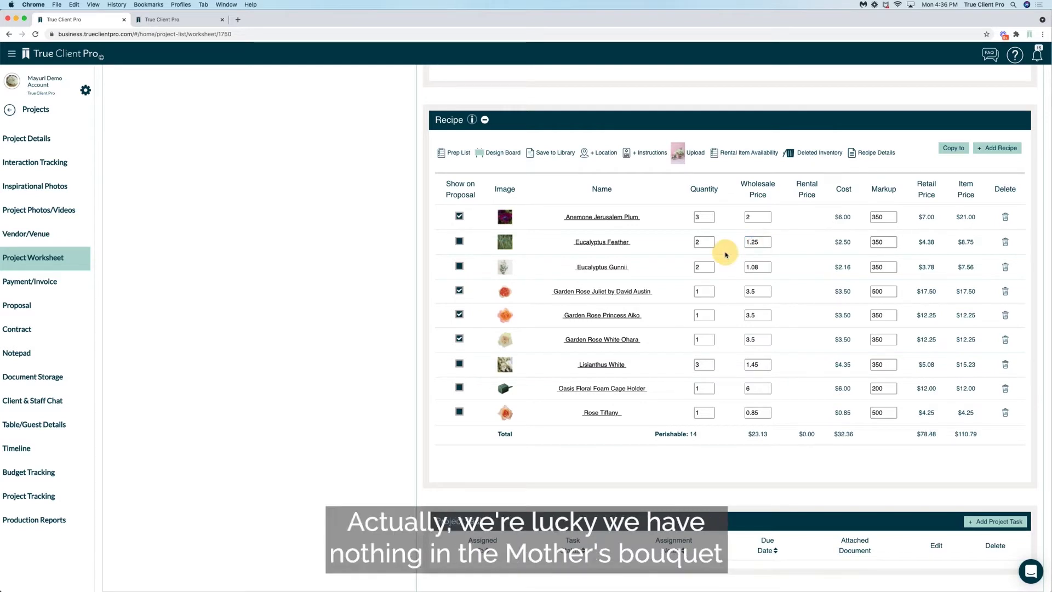
- Change Eucalyptus Feather's wholesale price from 1.25 to 1.50
left_click(726, 254)
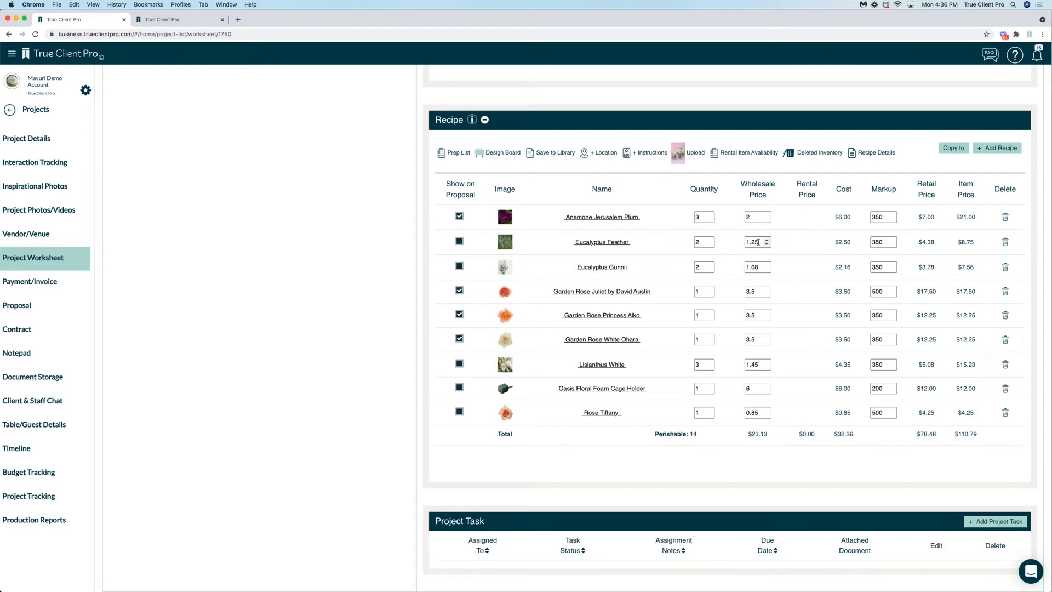
left_click(747, 242)
double_click(747, 242)
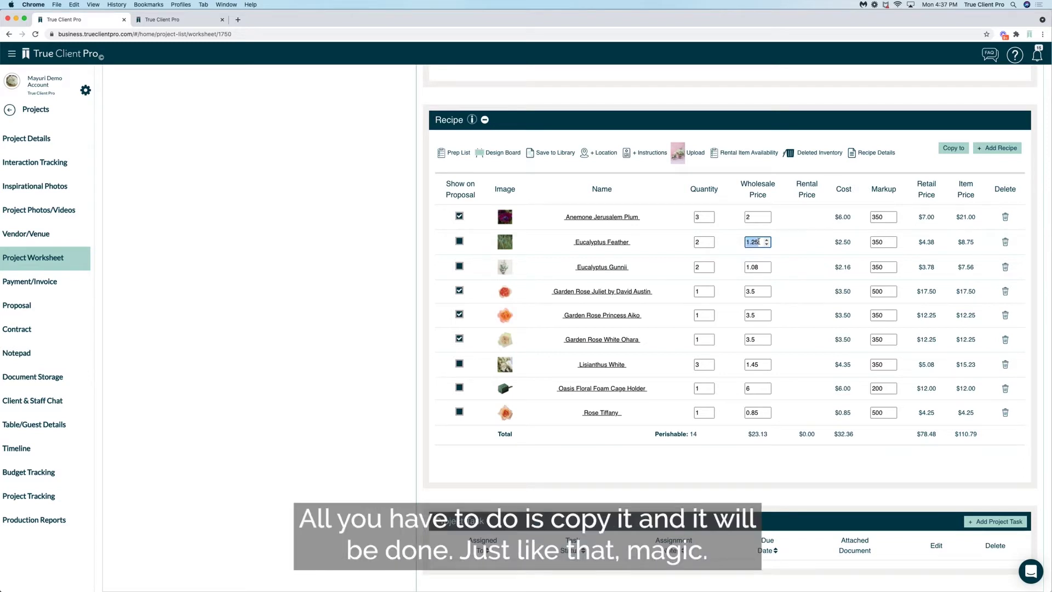
left_click(752, 242)
key("BackSpace")
key("BackSpace")
type("50")
left_click(739, 259)
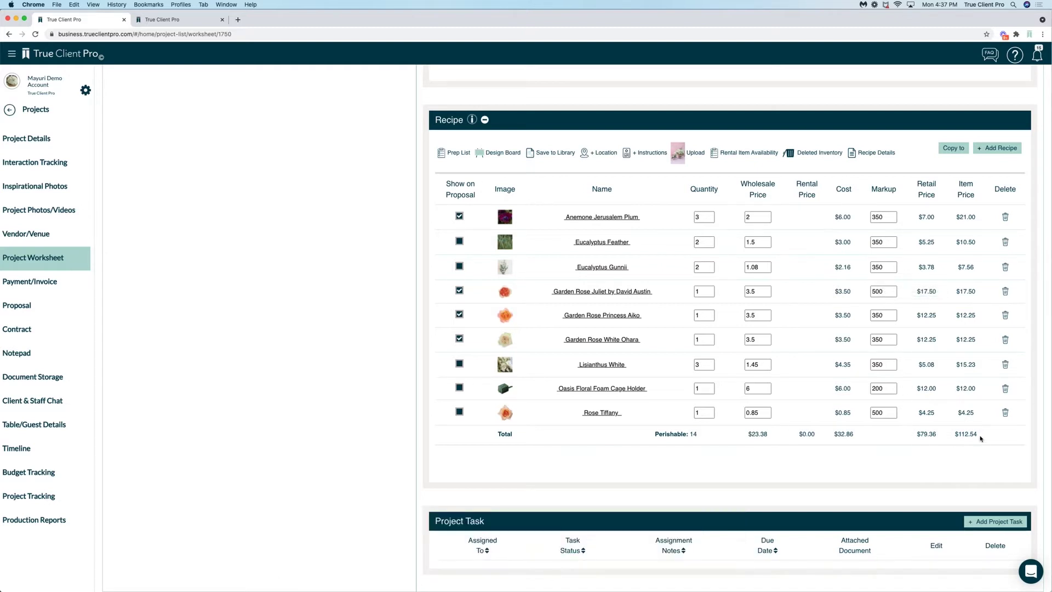
- Highlight the recipe's $112.54 item price total
double_click(956, 434)
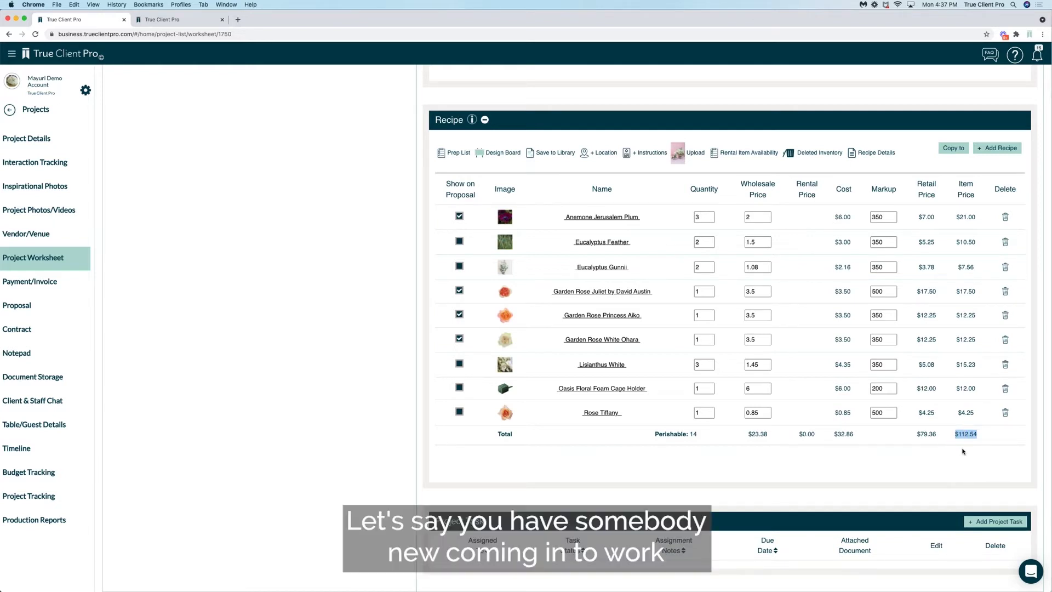
scroll(962, 453, "up", 1)
left_click(959, 454)
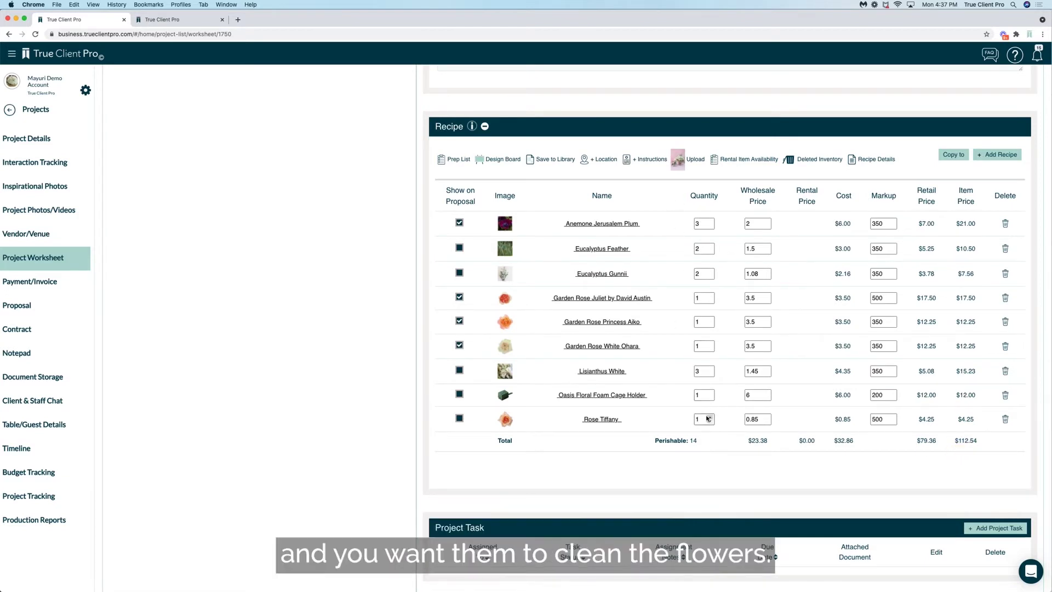
scroll(774, 340, "up", 5)
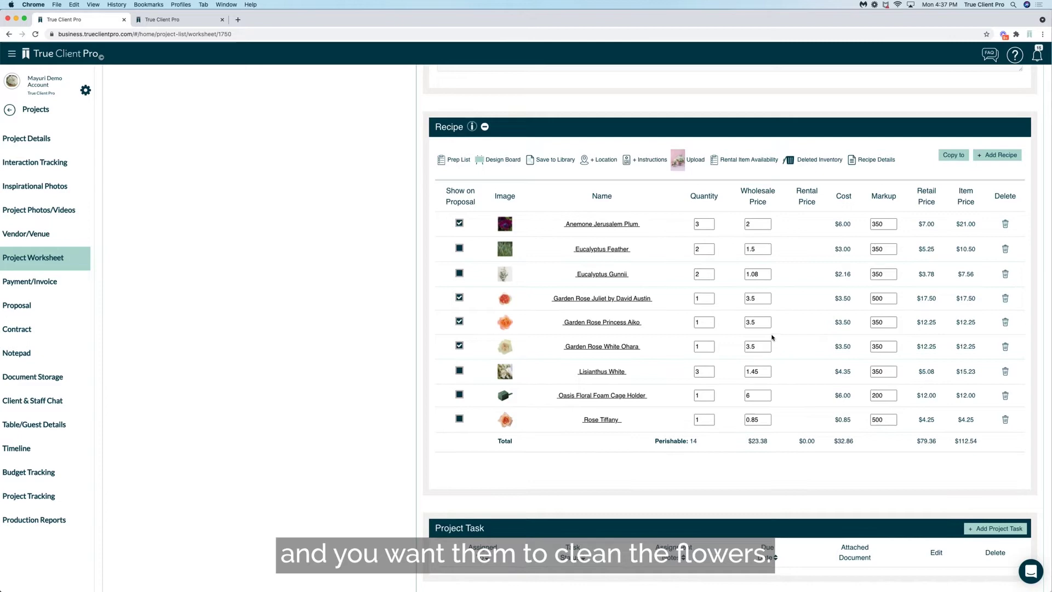
- Change Honor Attendant's item price from 150 to 145, correcting a mistyped 125
scroll(772, 337, "up", 5)
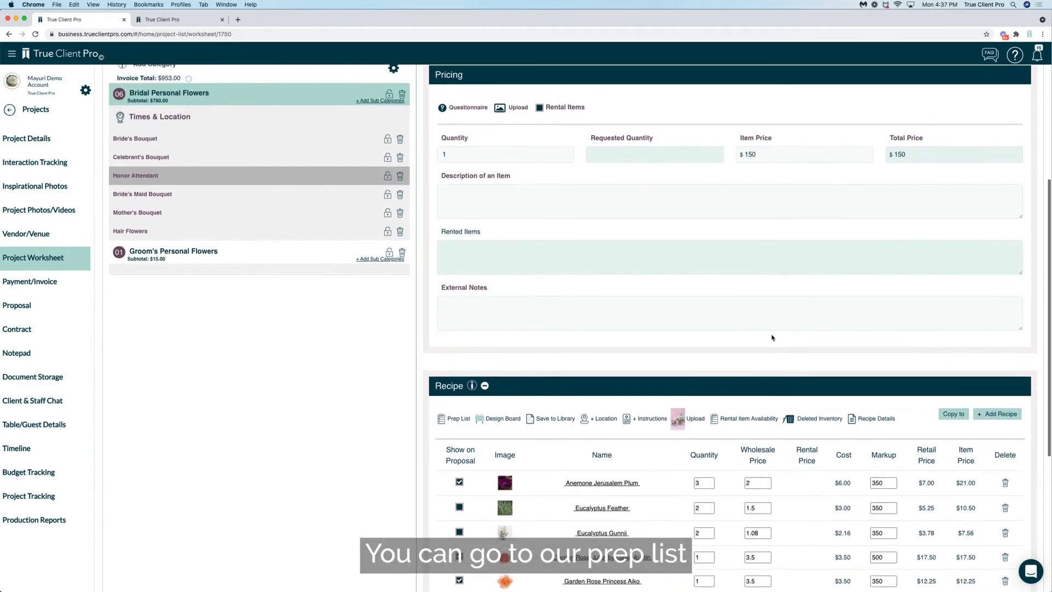
left_click_drag(756, 170, 746, 169)
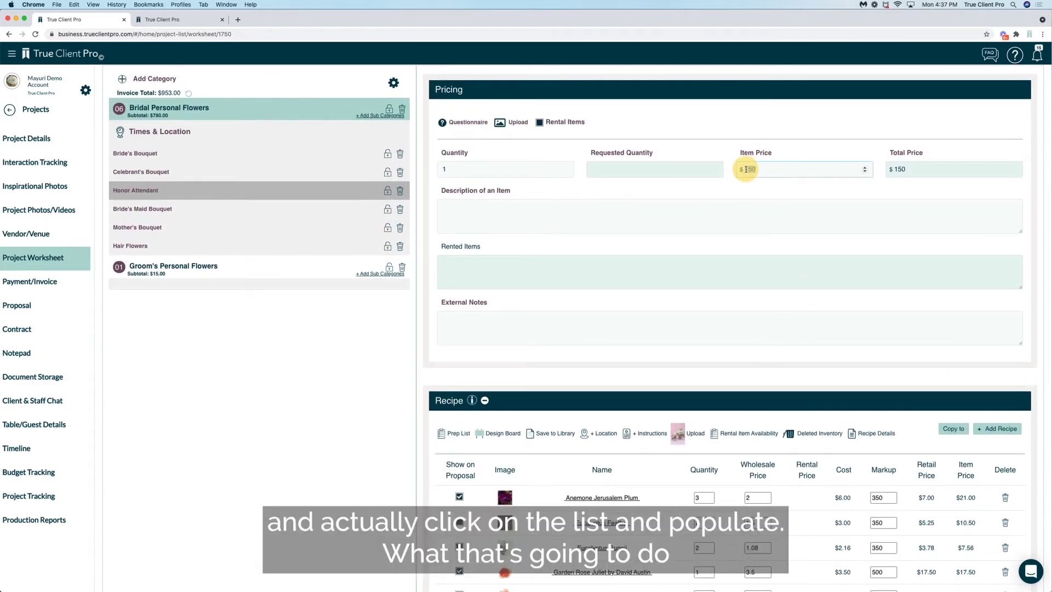
type("125")
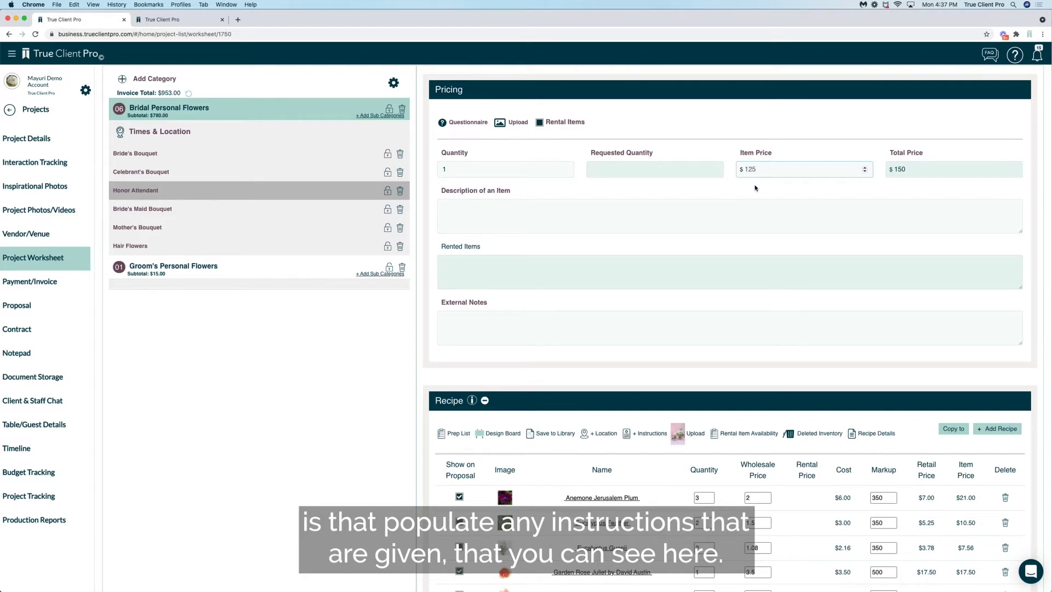
double_click(759, 170)
type("145")
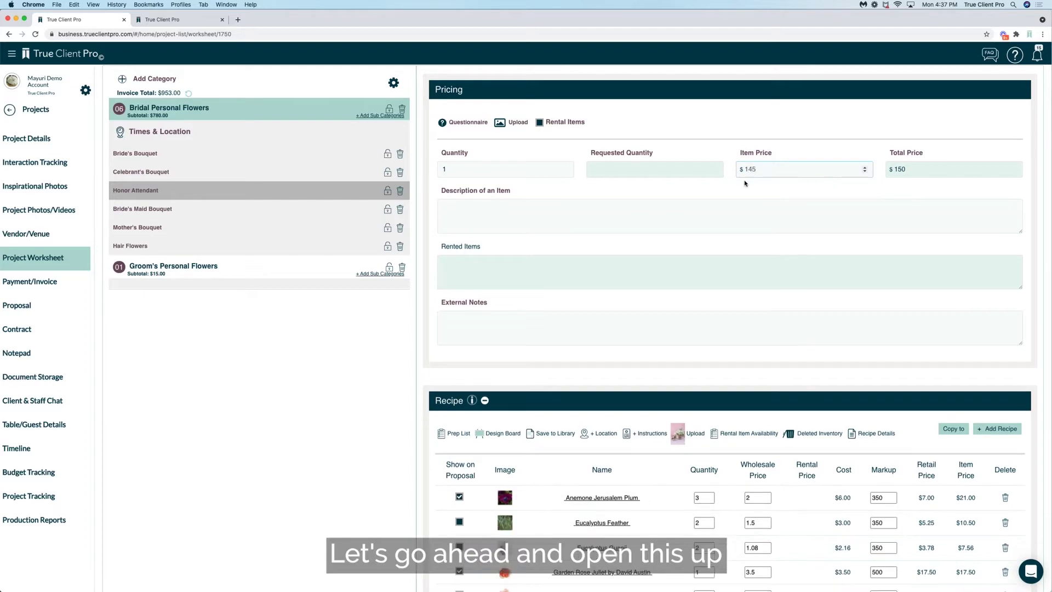
left_click(745, 183)
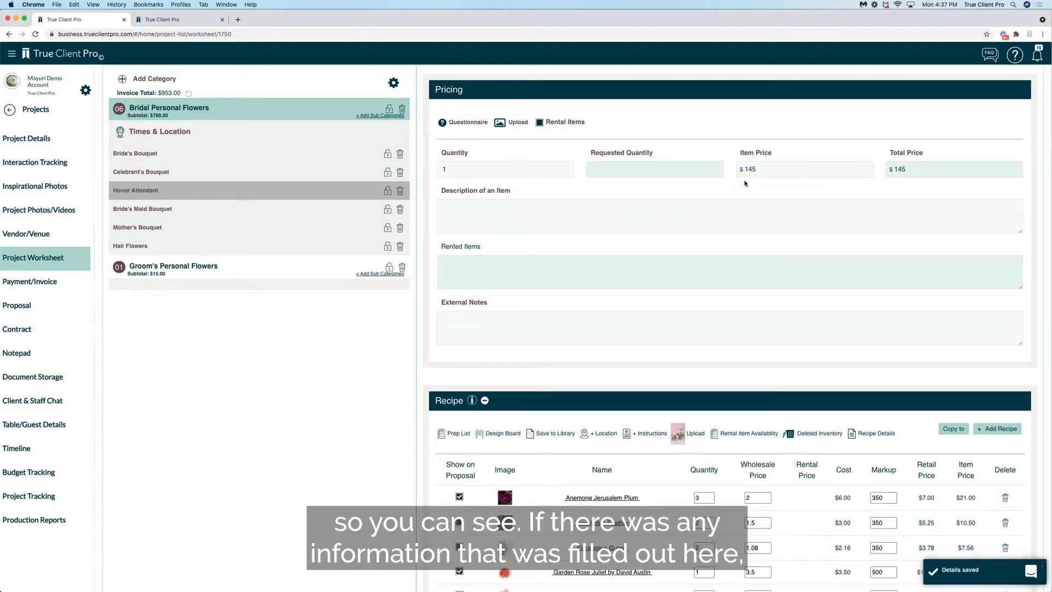
scroll(745, 184, "down", 5)
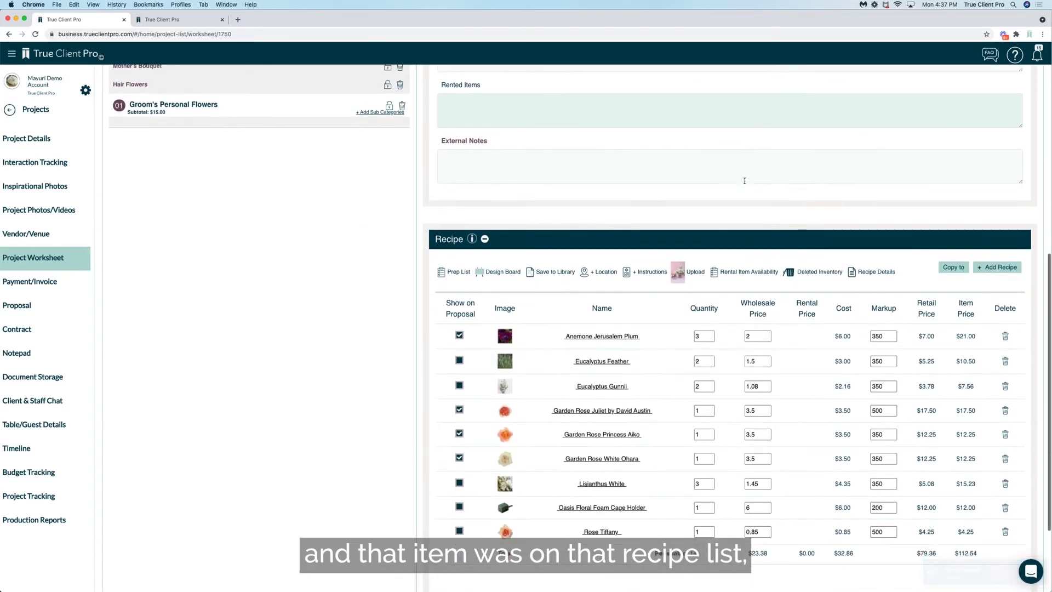
scroll(745, 184, "down", 1)
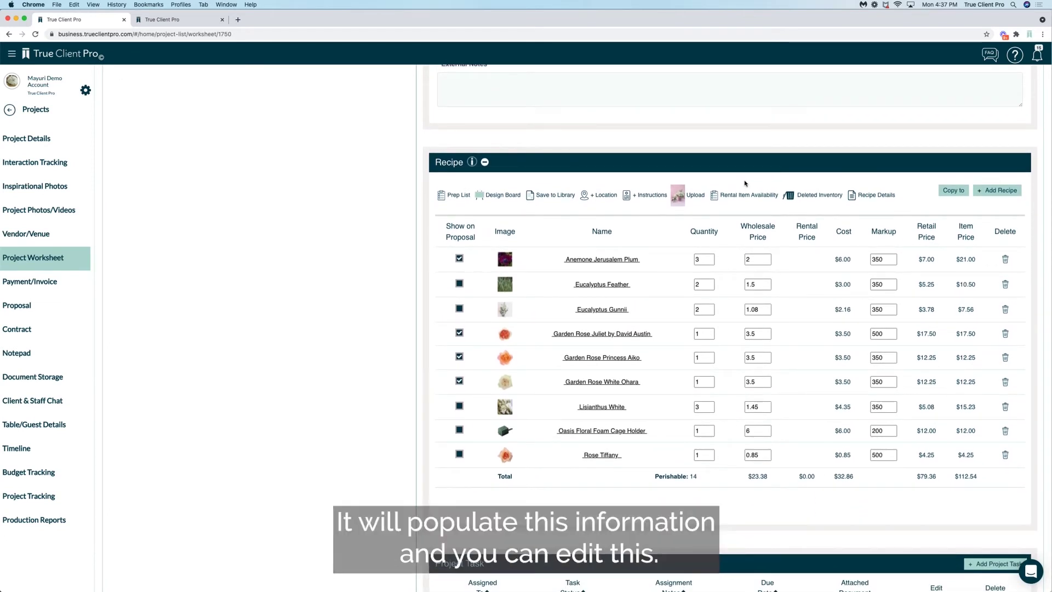
scroll(745, 183, "up", 1)
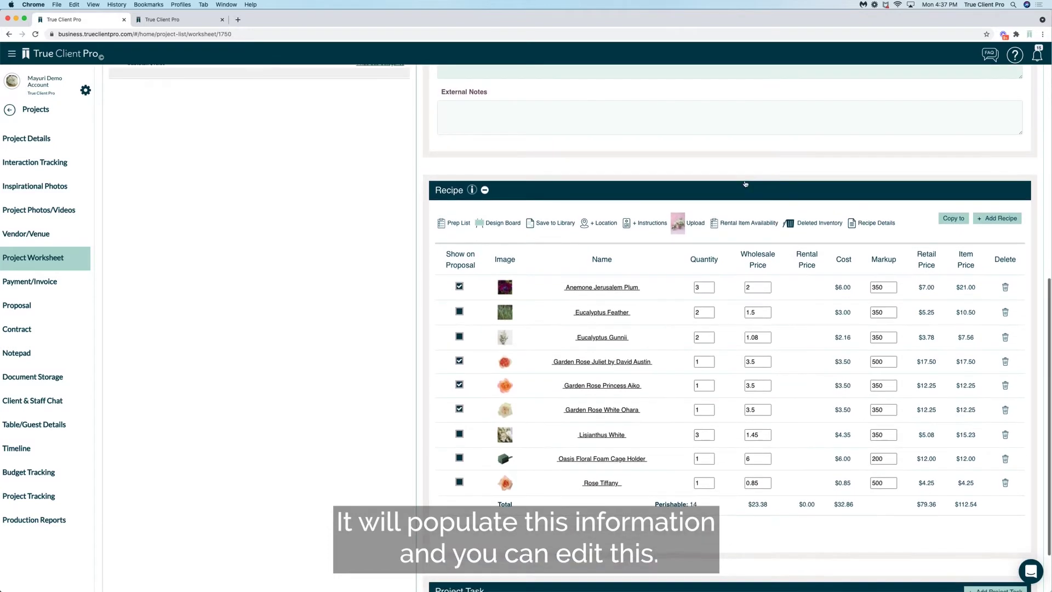
scroll(745, 184, "up", 10)
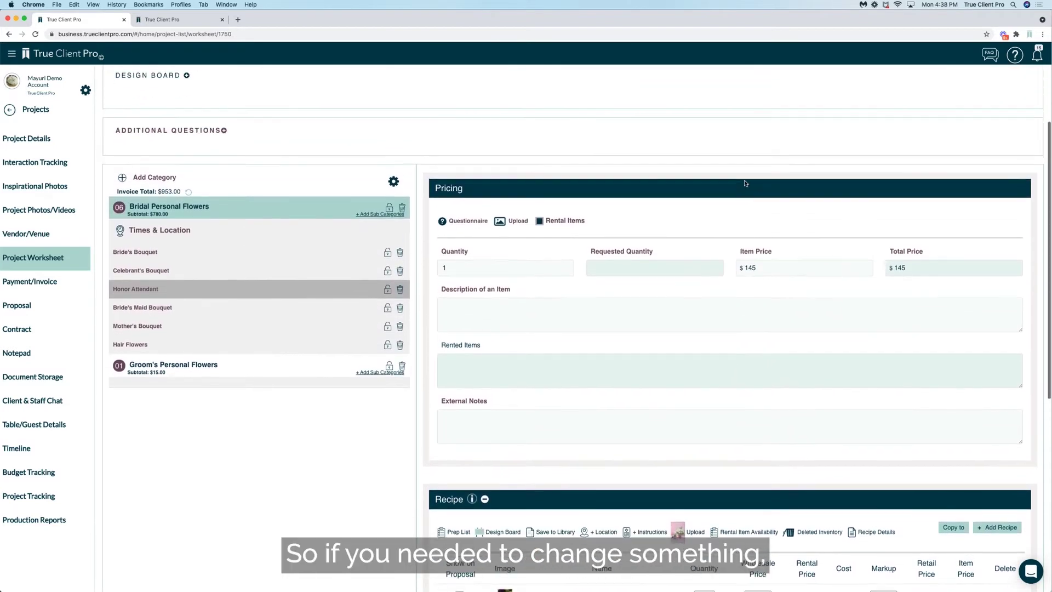
left_click(208, 334)
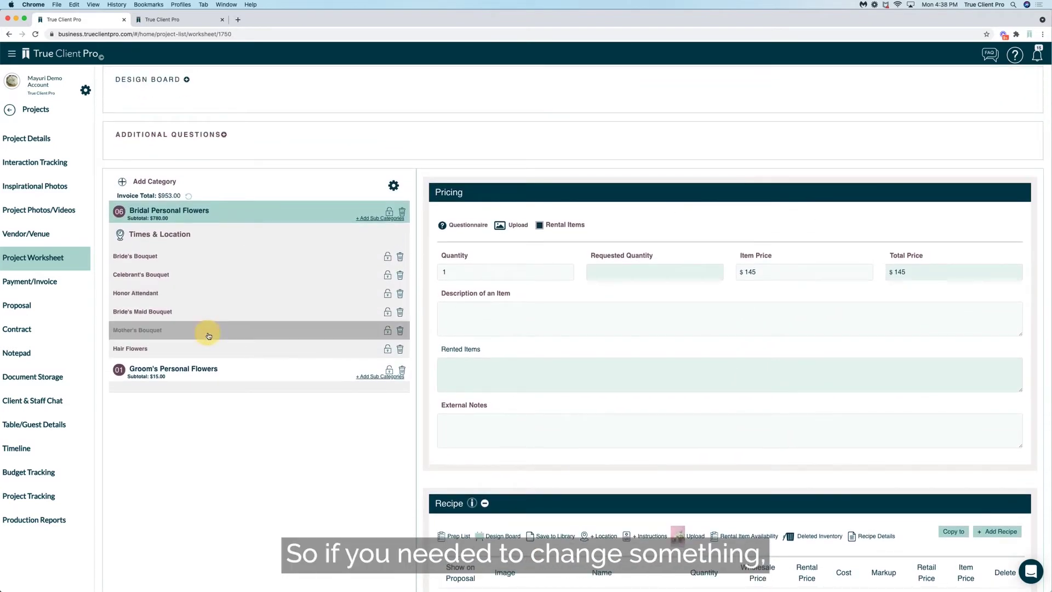
scroll(489, 463, "down", 3)
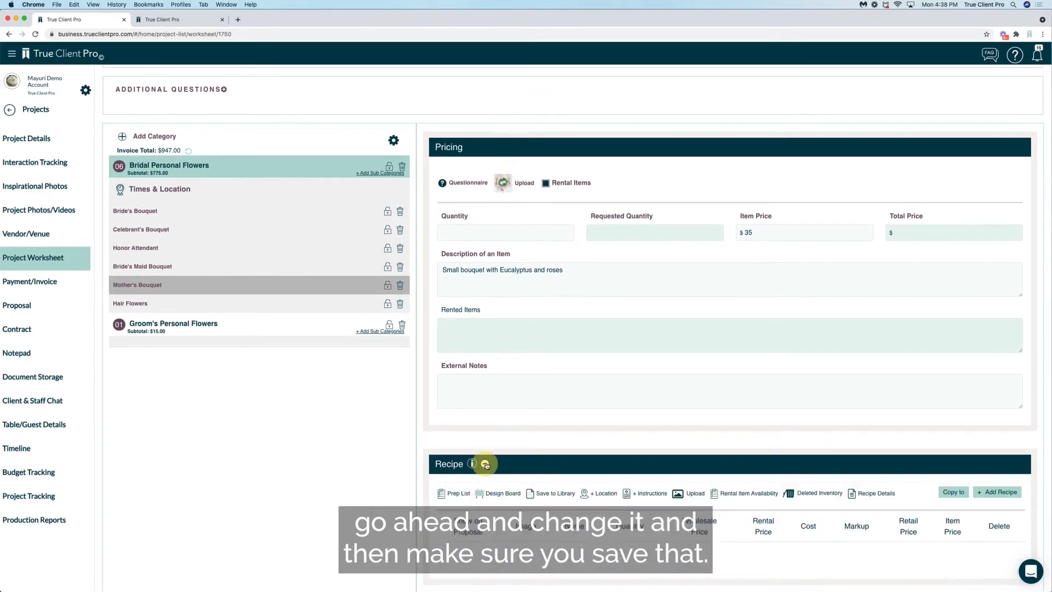
scroll(489, 463, "down", 4)
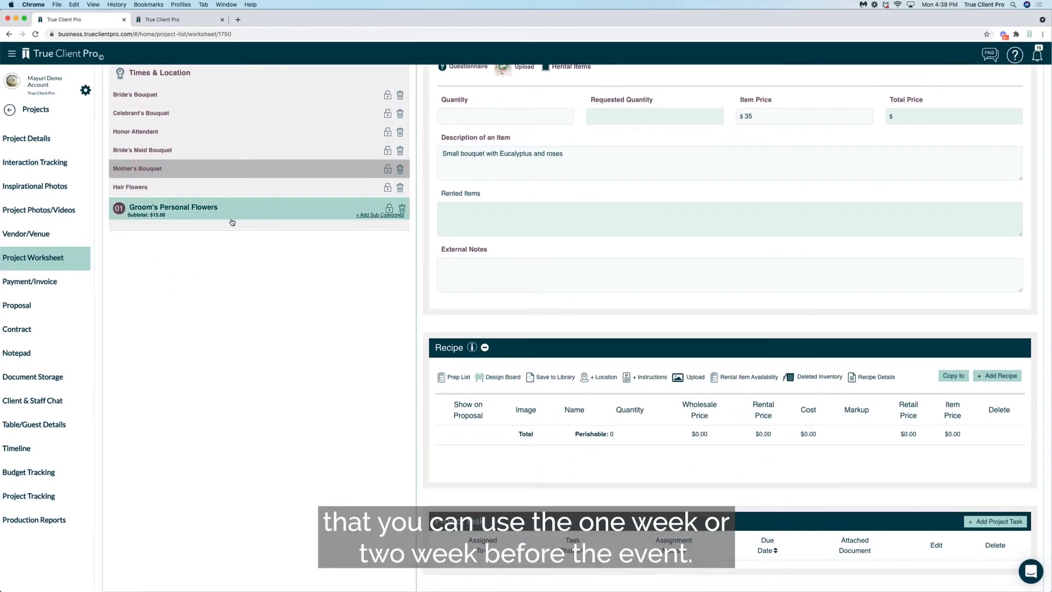
left_click(165, 133)
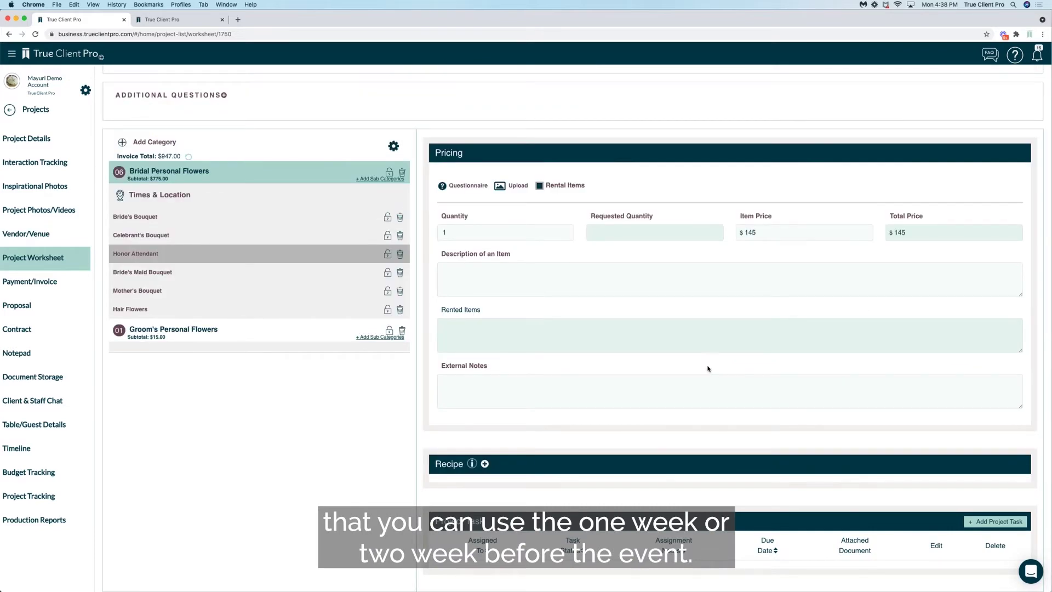
- Copy Honor Attendant's nine-item recipe into the Mother's Bouquet category
left_click(484, 464)
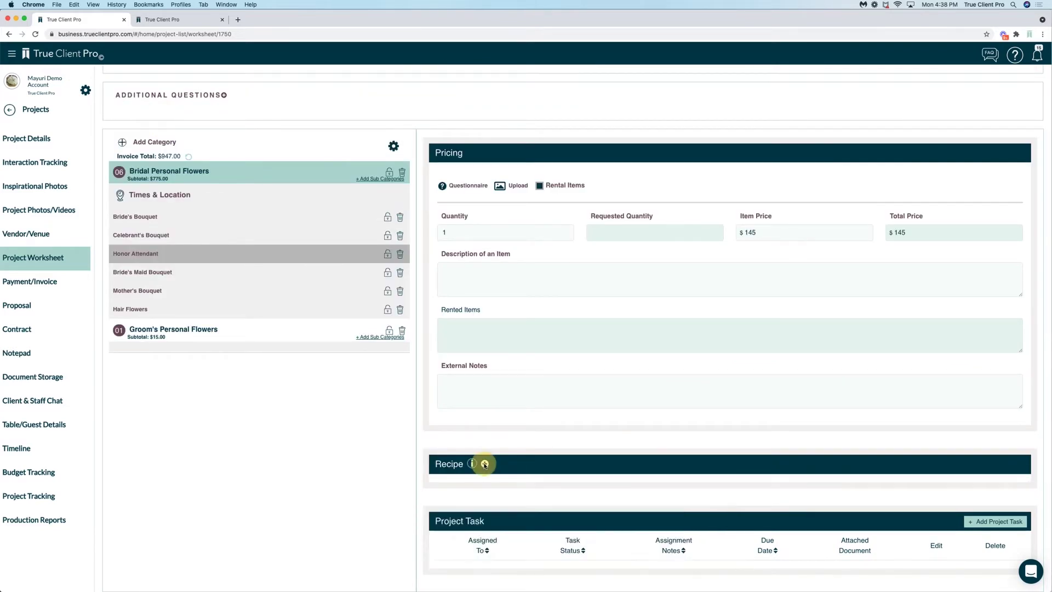
scroll(565, 466, "down", 4)
scroll(565, 466, "down", 5)
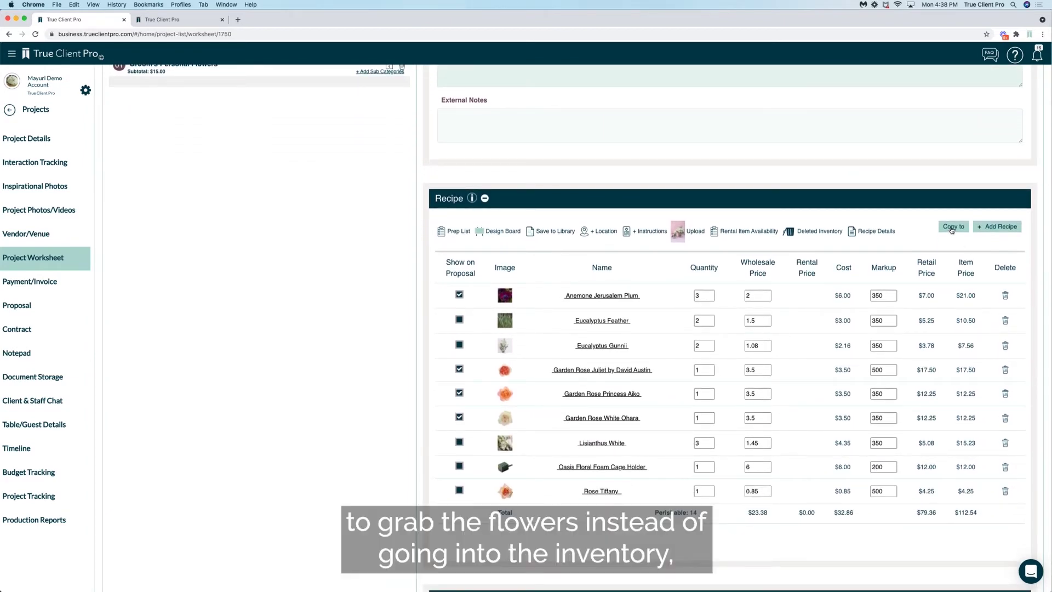
left_click(952, 228)
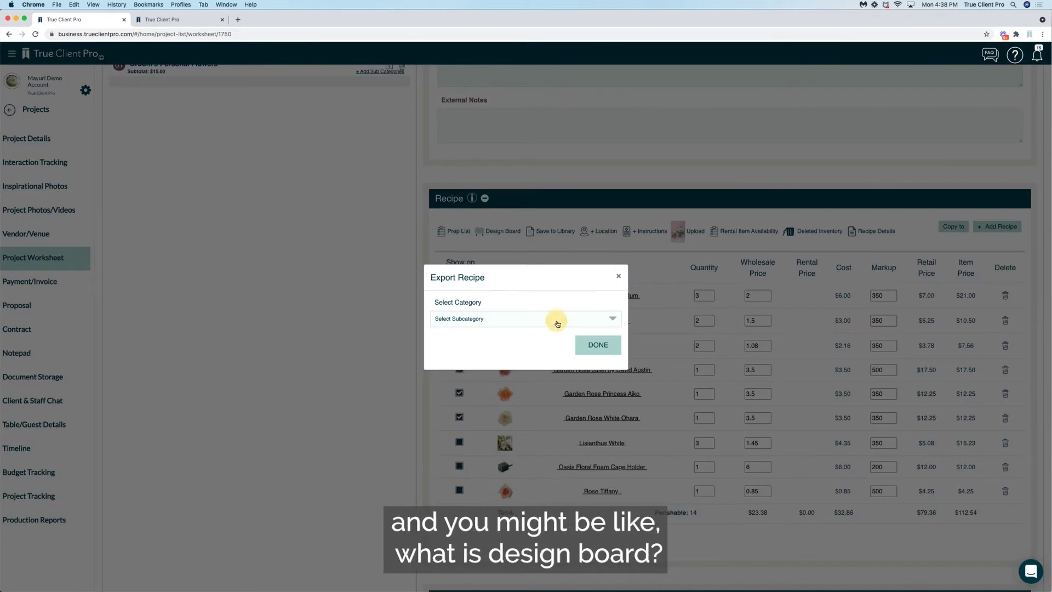
left_click(557, 323)
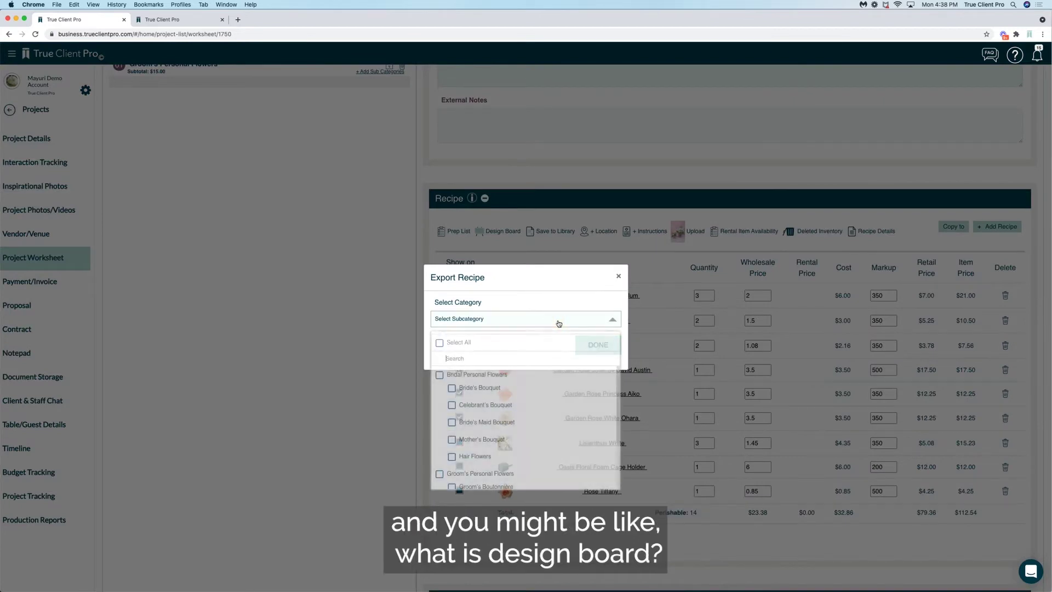
left_click(452, 441)
left_click(571, 296)
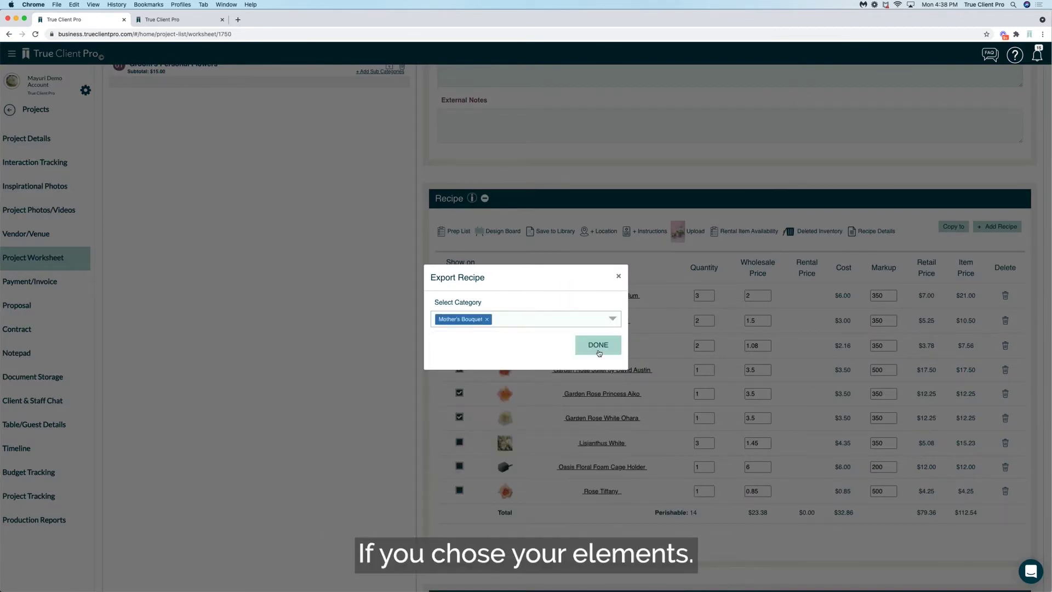
left_click(598, 346)
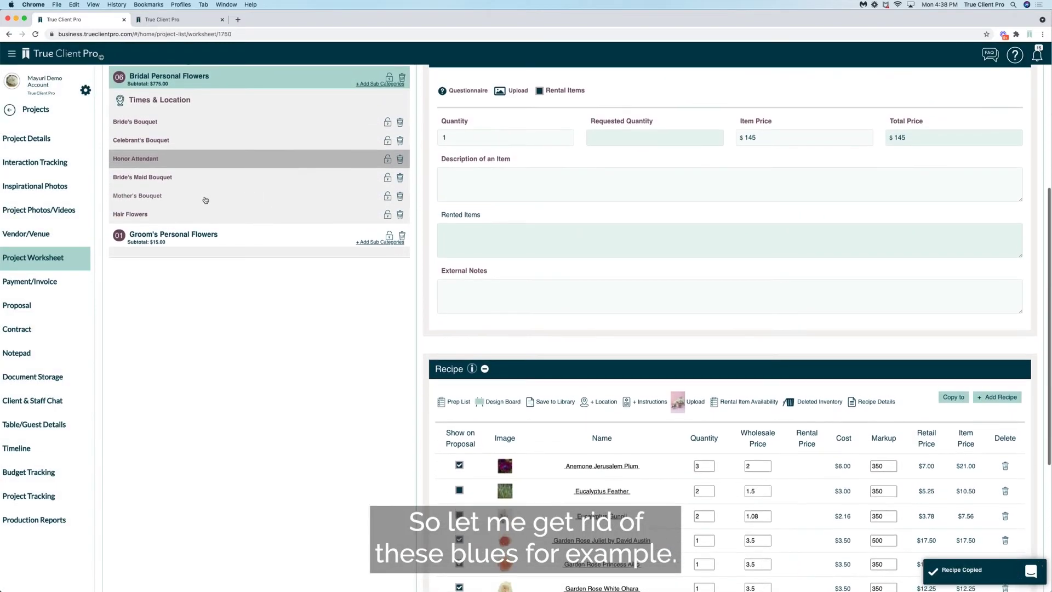
- Delete the Anemone Jerusalem Plum and Garden Rose Juliet rows from Mother's Bouquet's recipe
left_click(207, 196)
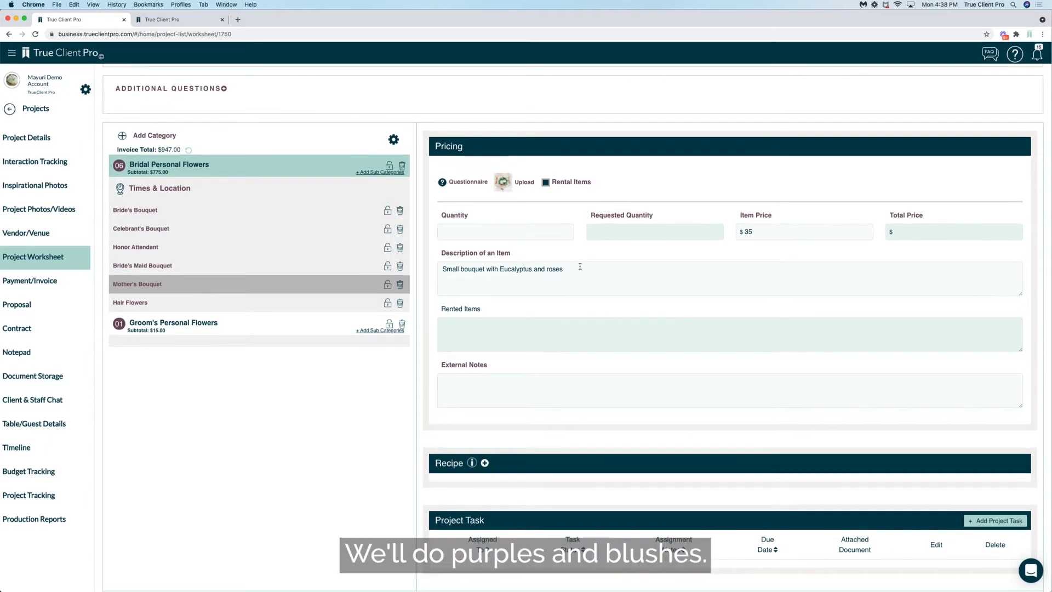
left_click(484, 463)
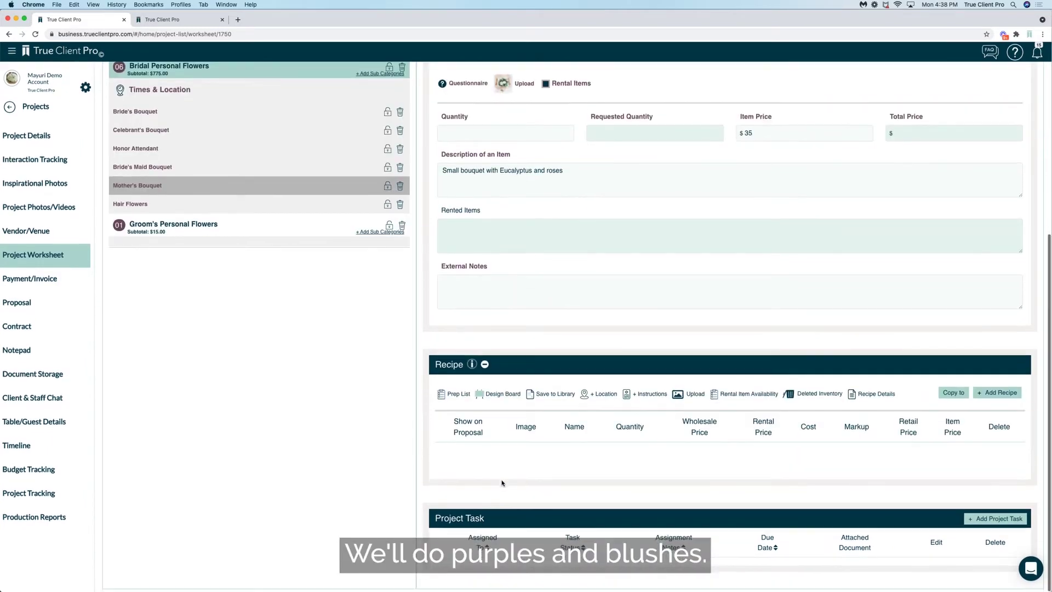
scroll(501, 482, "down", 5)
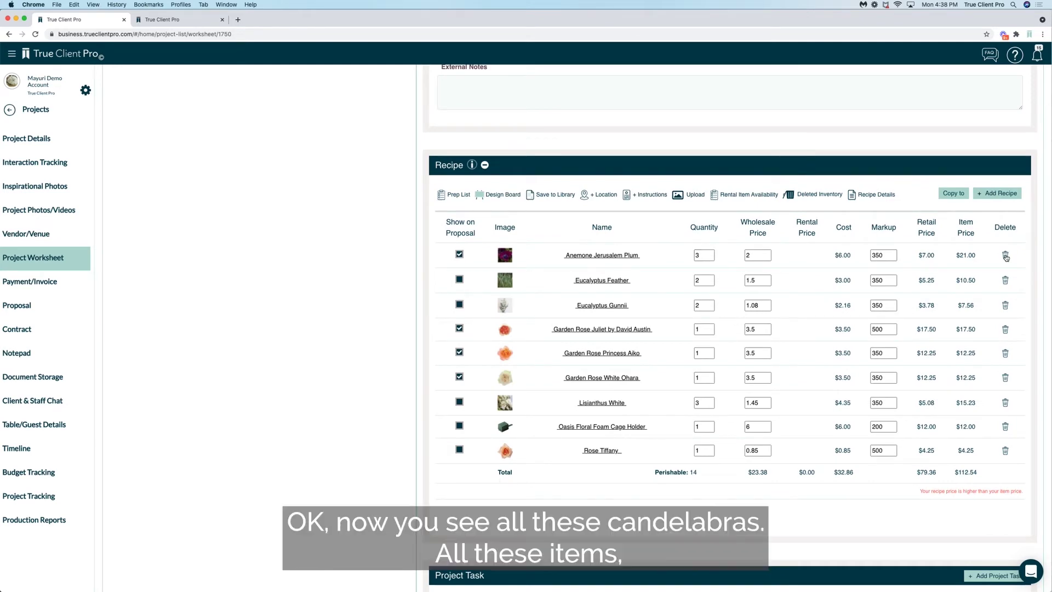
left_click(1004, 255)
left_click(500, 321)
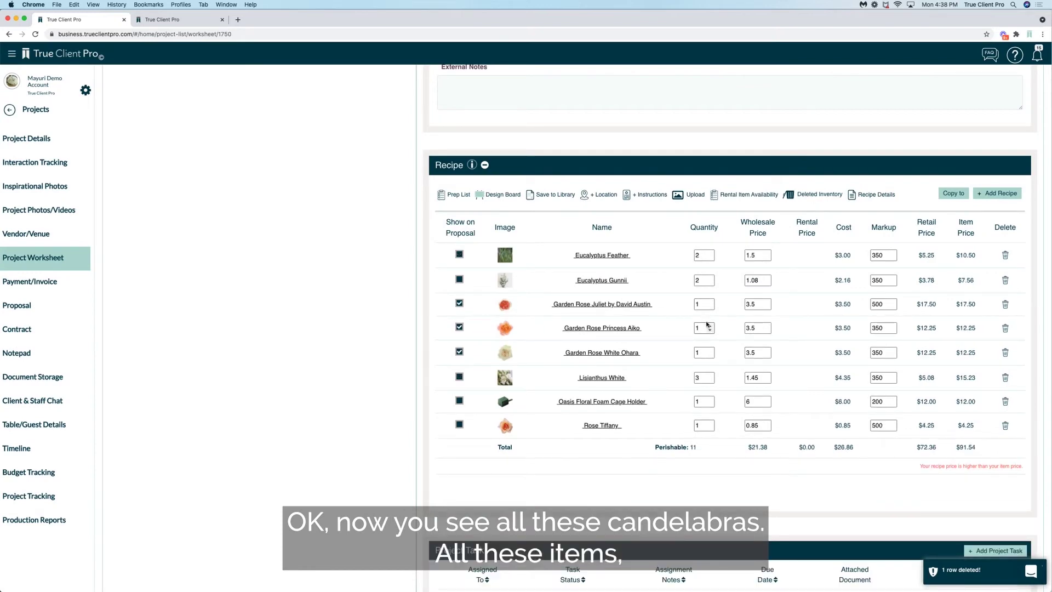
left_click(1005, 305)
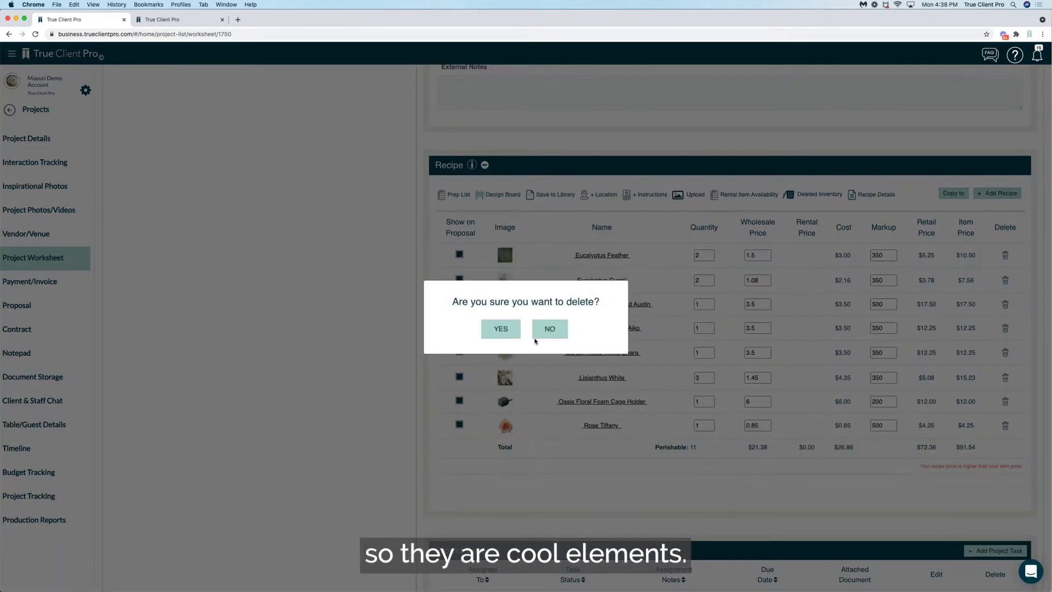
left_click(499, 327)
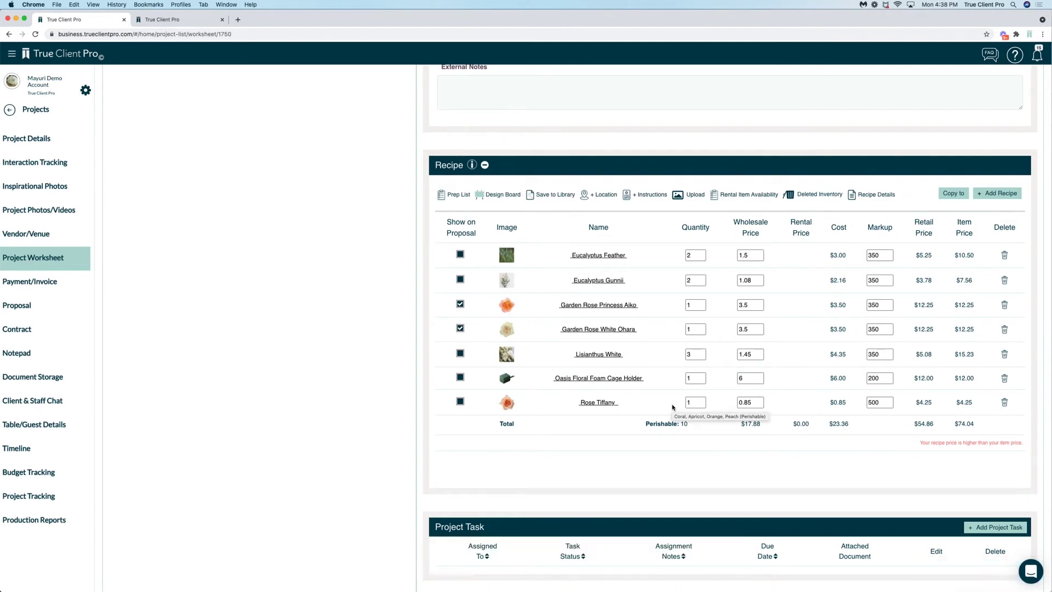
scroll(672, 406, "up", 4)
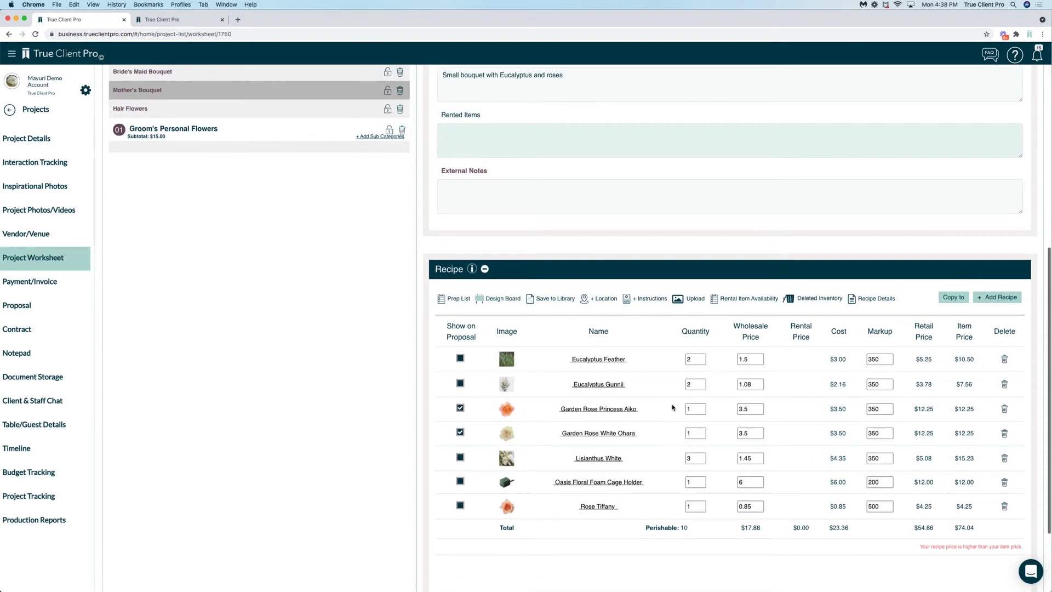
scroll(672, 407, "up", 3)
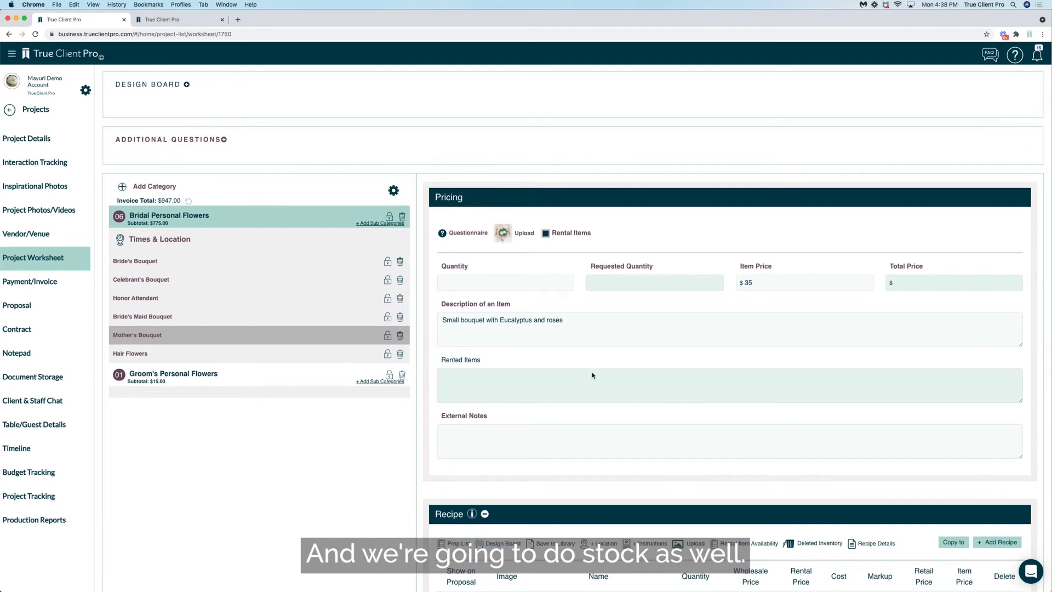
- Check Celebrant's Bouquet's empty recipe, then reopen Honor Attendant's nine-item recipe
left_click(155, 281)
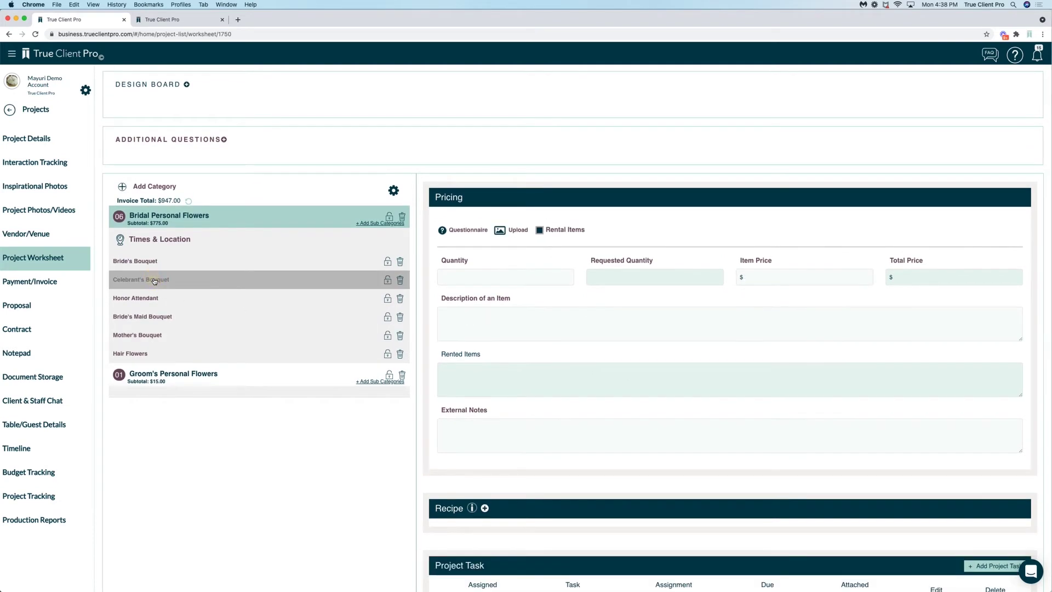
scroll(529, 395, "down", 1)
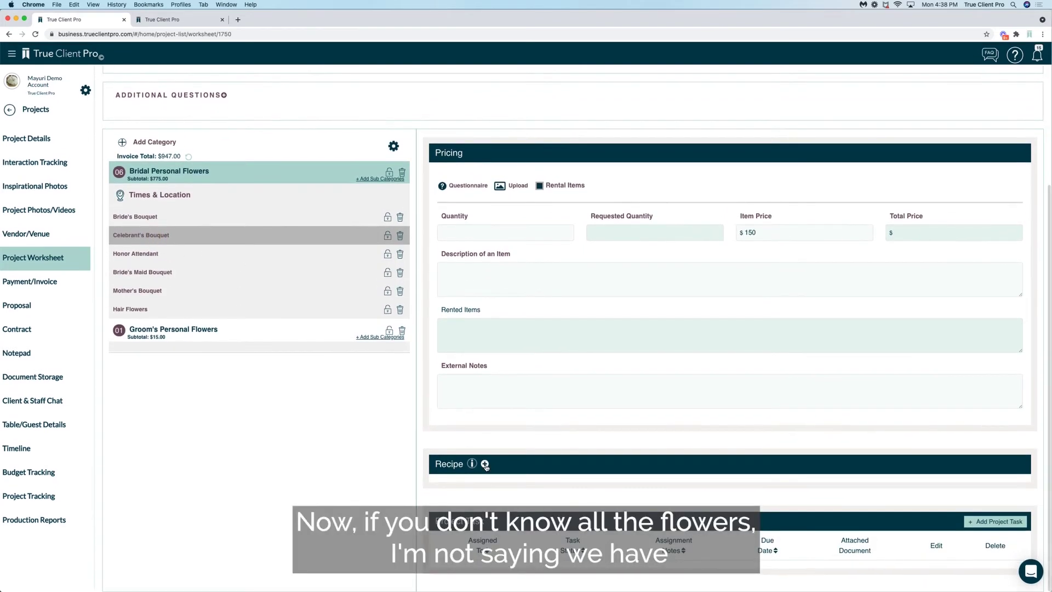
left_click(484, 460)
scroll(524, 474, "down", 2)
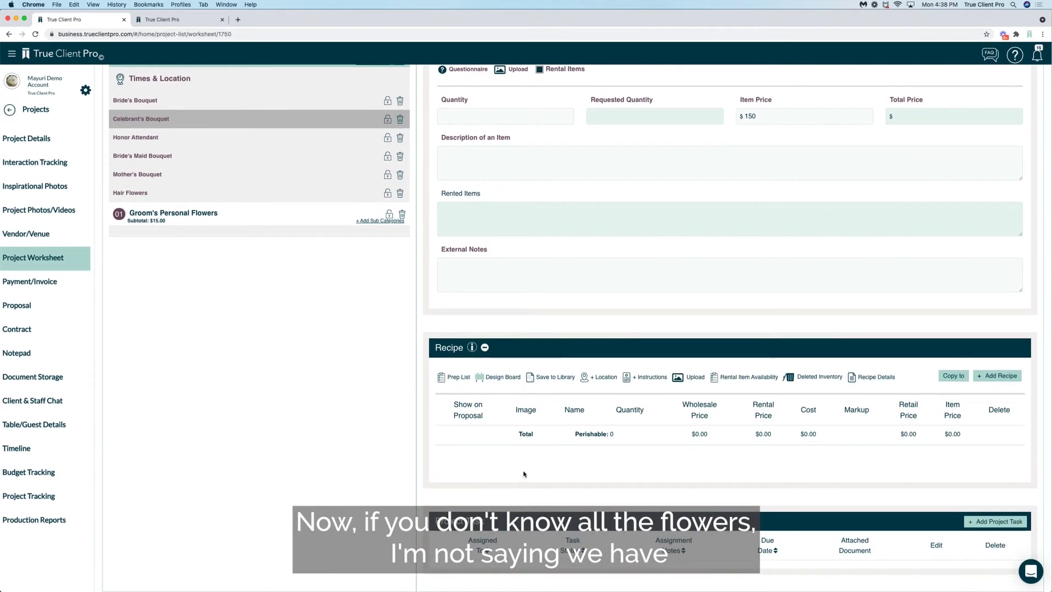
left_click(136, 138)
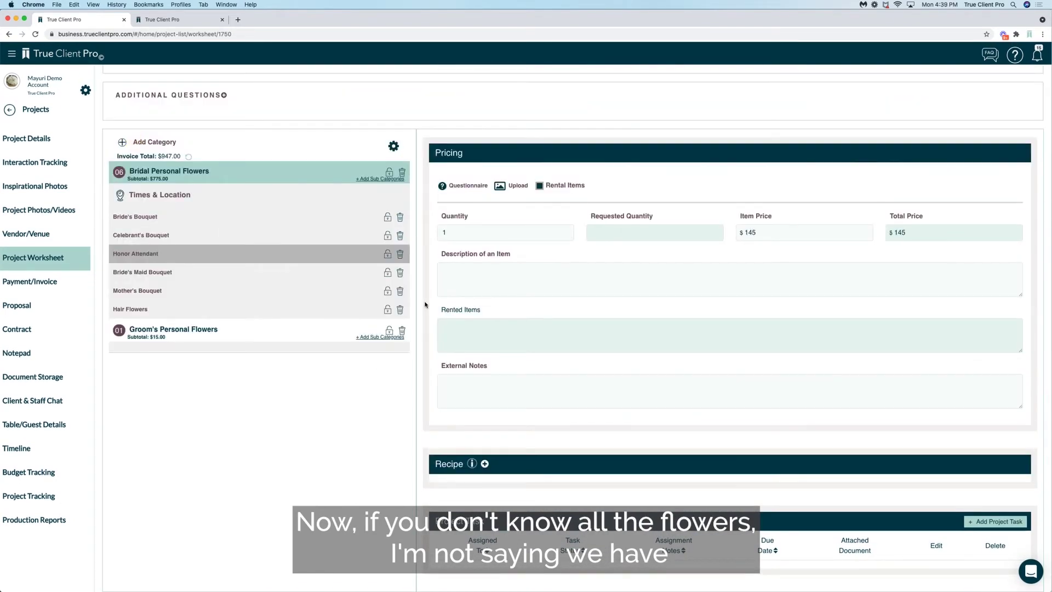
left_click(484, 463)
scroll(487, 464, "down", 2)
scroll(488, 464, "down", 3)
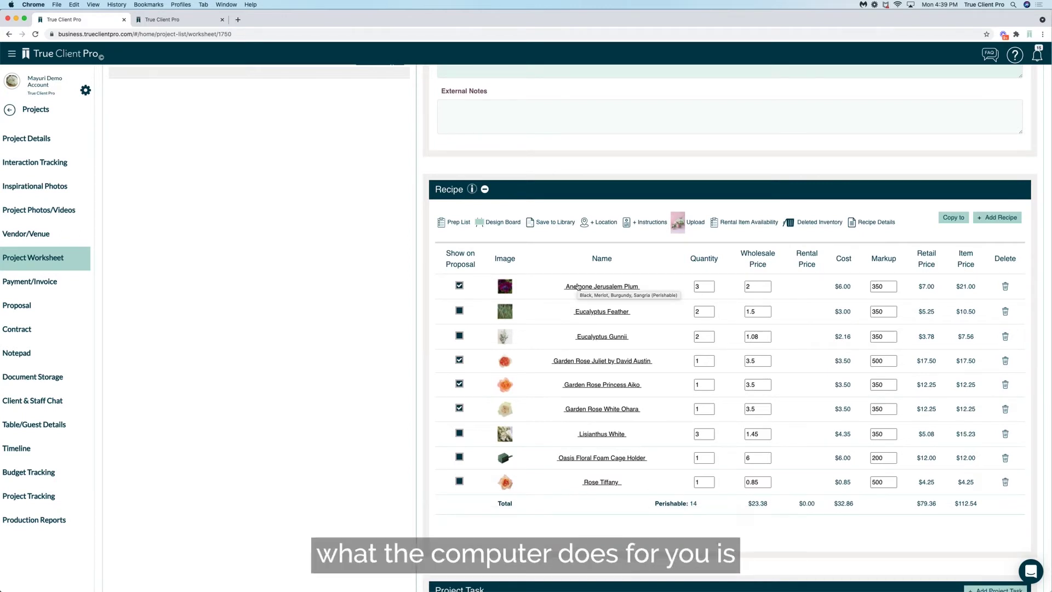
- Open the recipe's Preparation List and populate it from the recipe
left_click(455, 224)
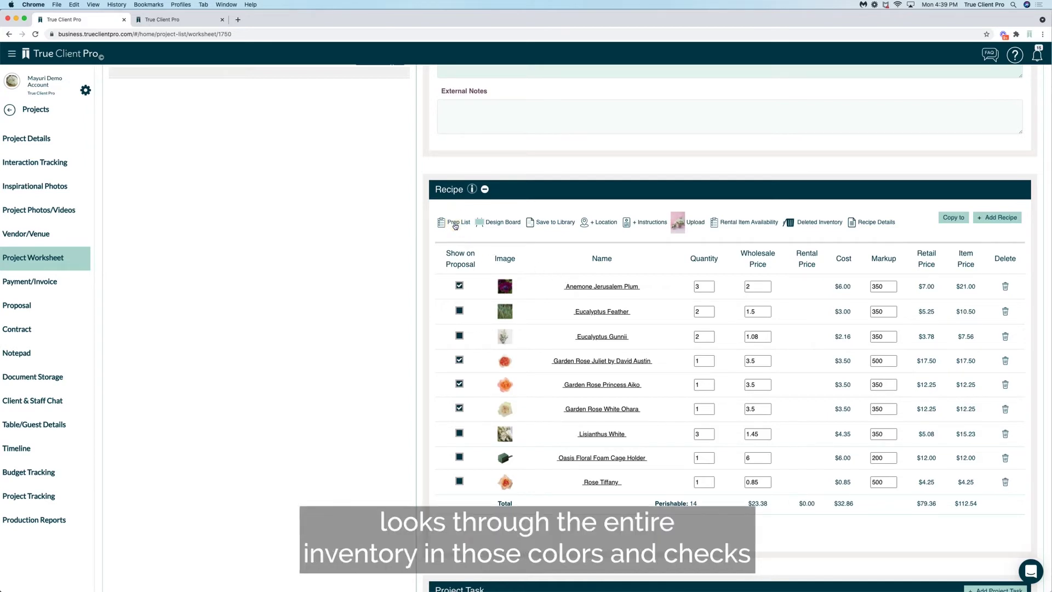
left_click(455, 223)
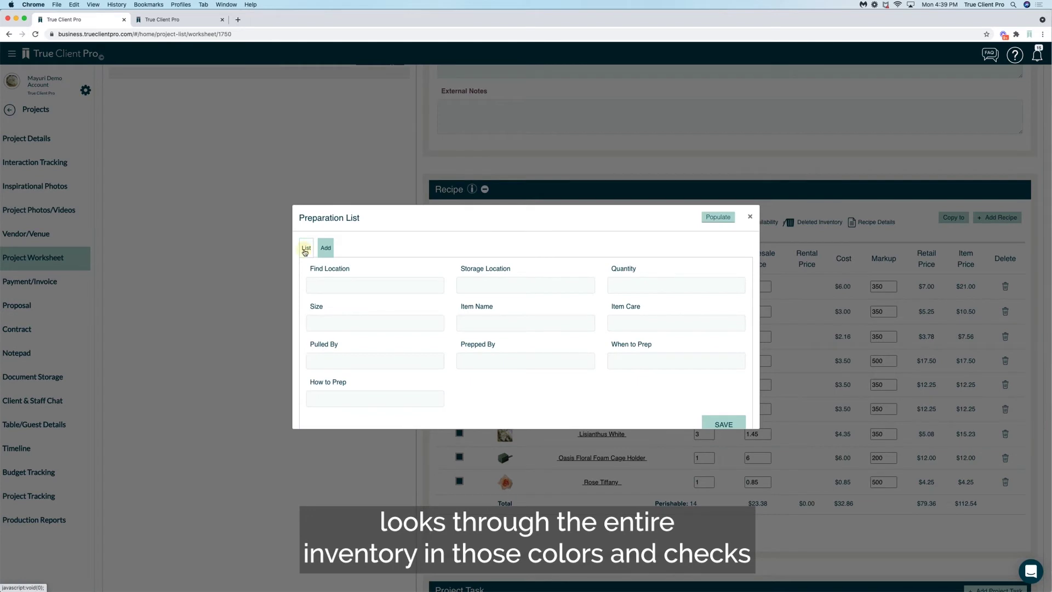
left_click(305, 250)
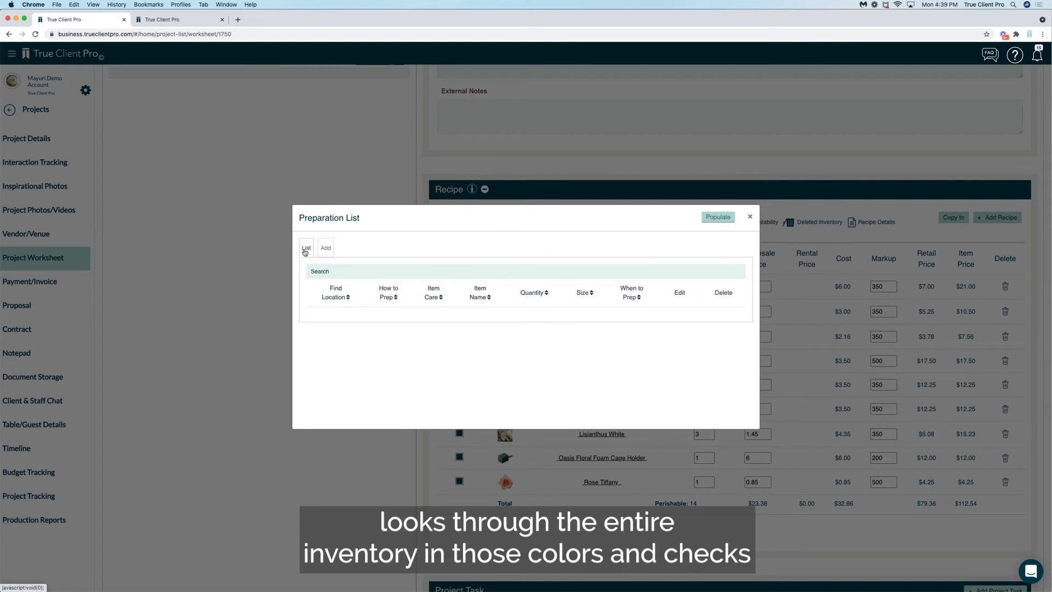
left_click(714, 220)
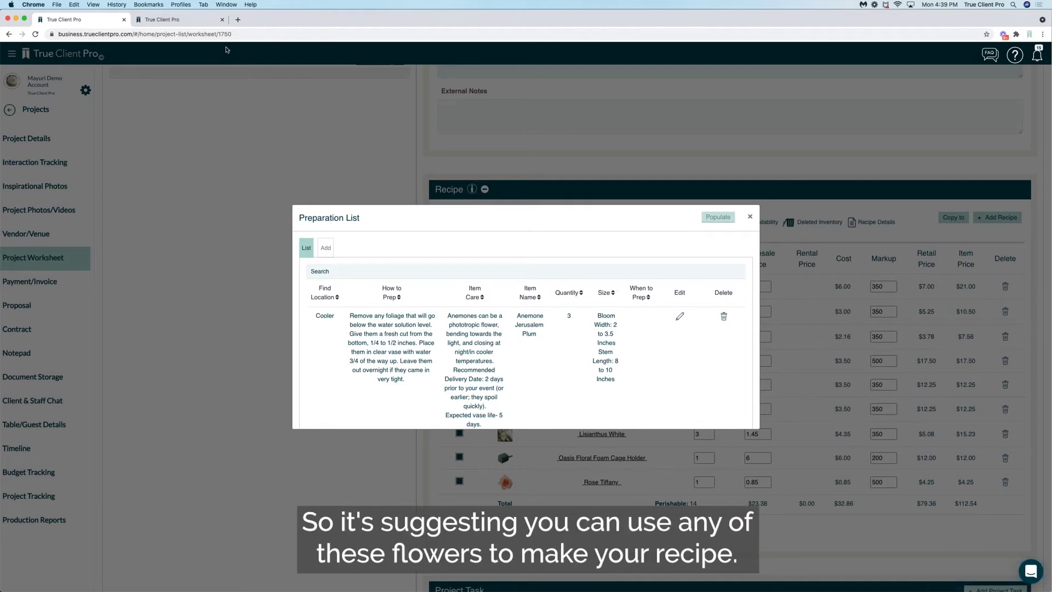
- Review and save the Eucalyptus Feather preparation entry
left_click(183, 24)
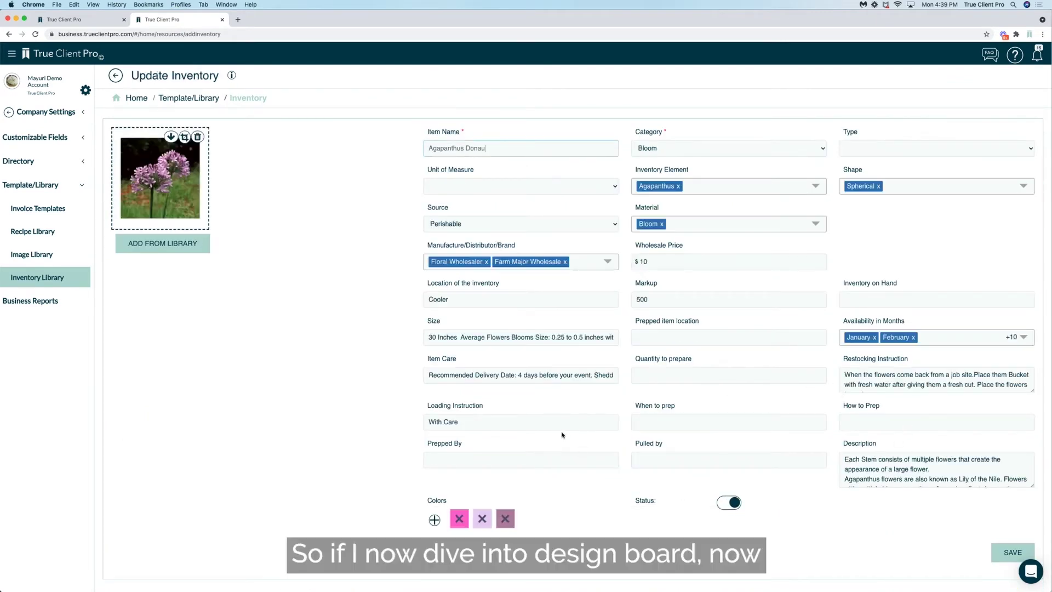
key("super+1")
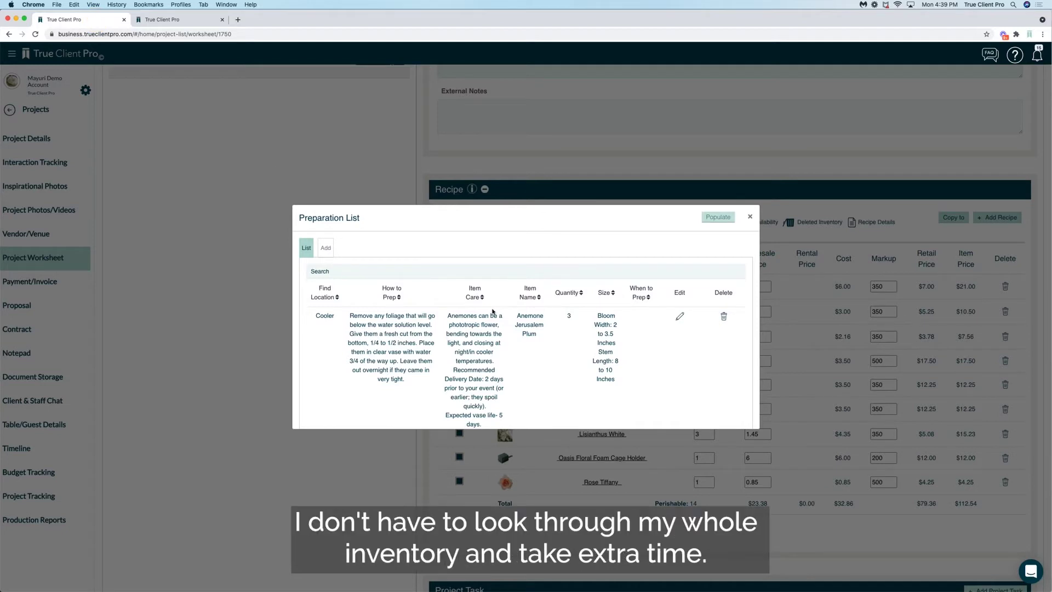
scroll(491, 311, "down", 5)
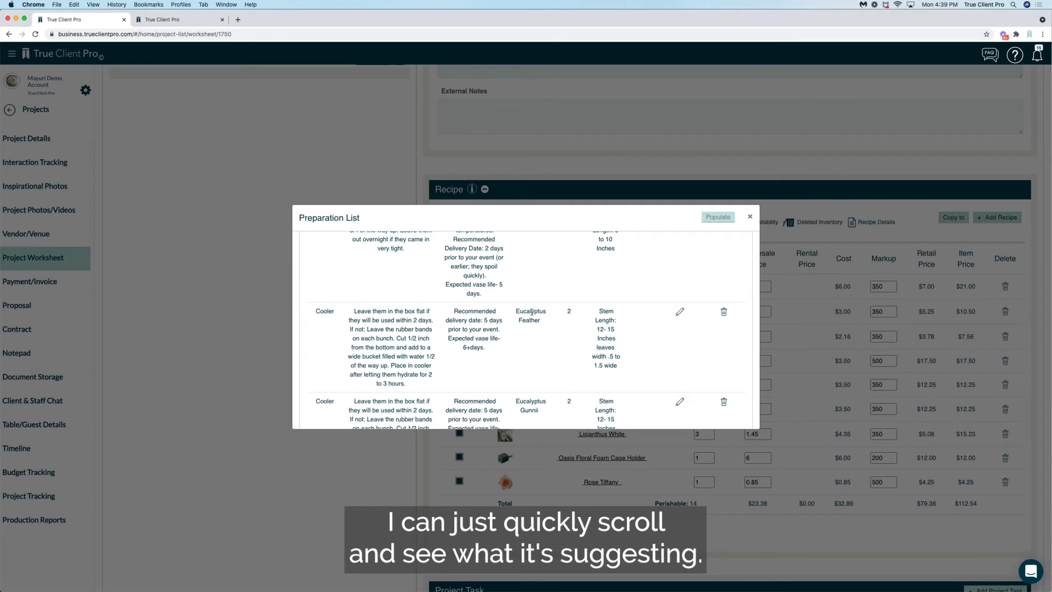
left_click(680, 312)
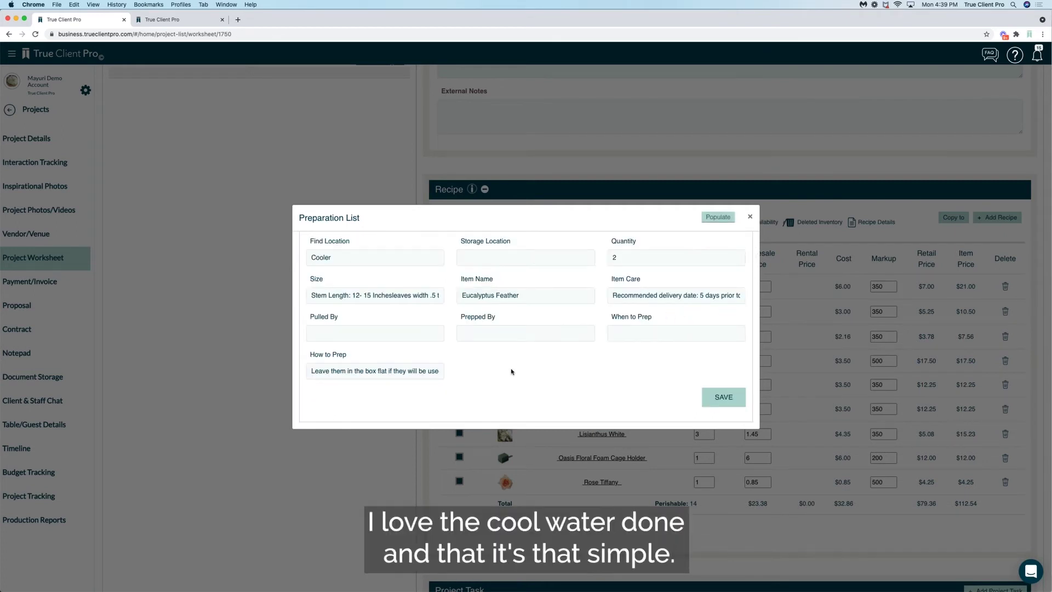
left_click(729, 399)
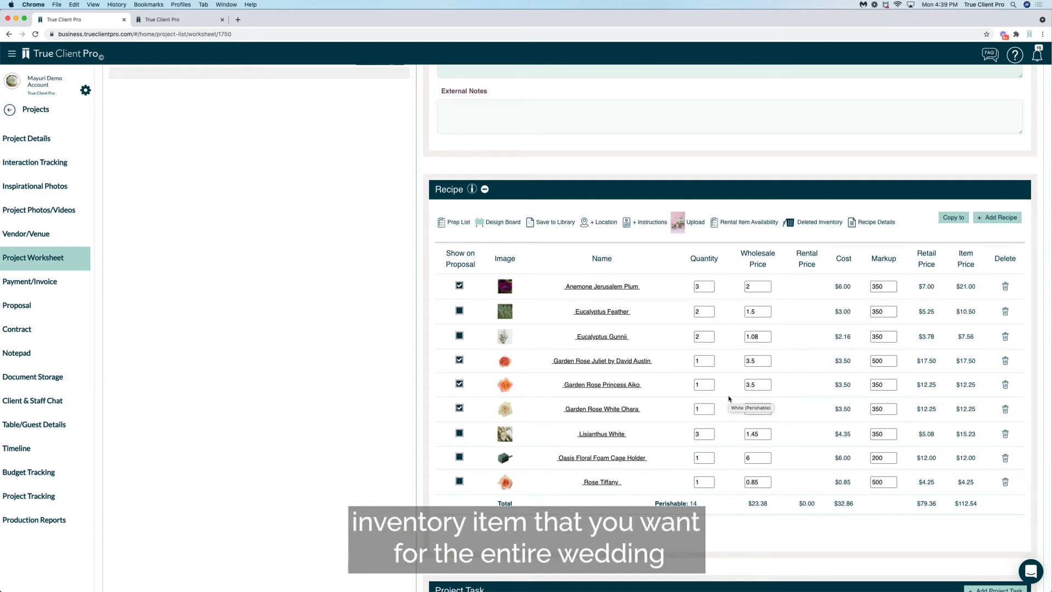
- Add Rose Amelia and Rose Akito from the design board to Honor Attendant's recipe
left_click(497, 223)
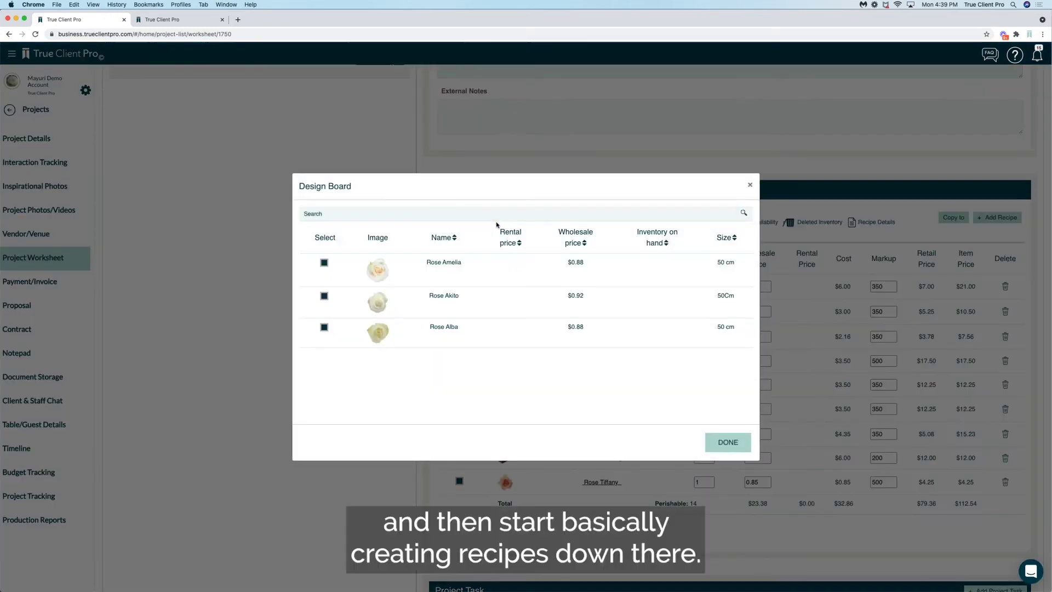
left_click(323, 263)
left_click(323, 296)
left_click(727, 442)
scroll(645, 413, "up", 10)
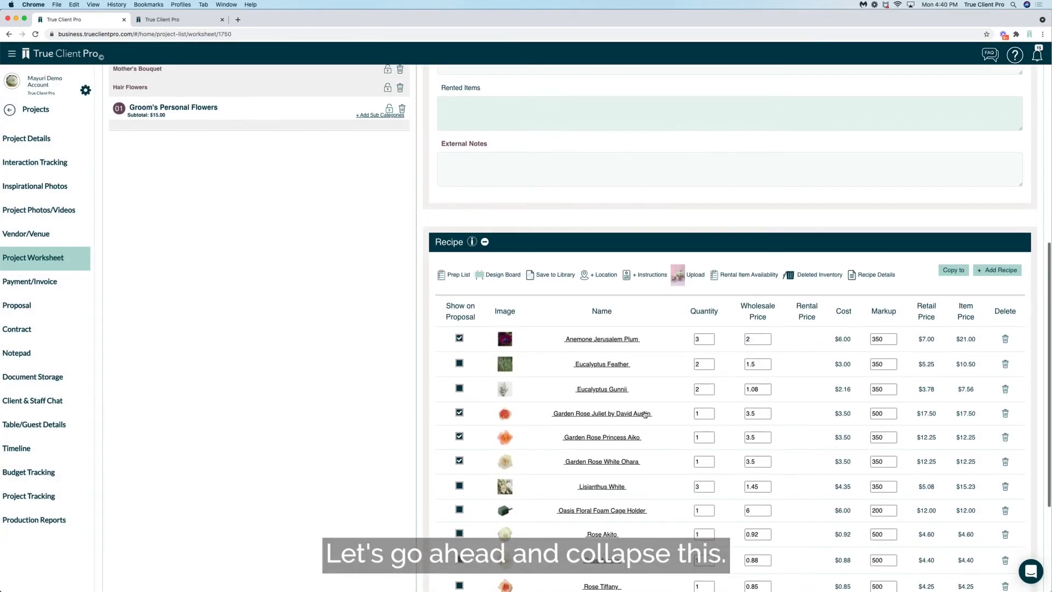
scroll(644, 414, "up", 1)
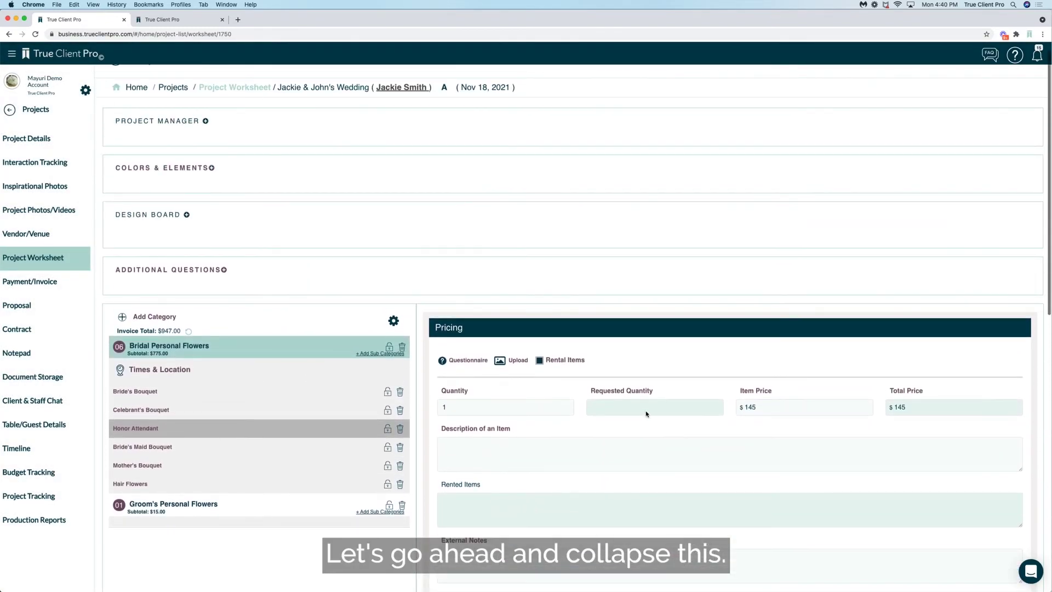
- Remove the light blue, light pink and navy swatches from the wedding colours
left_click(210, 170)
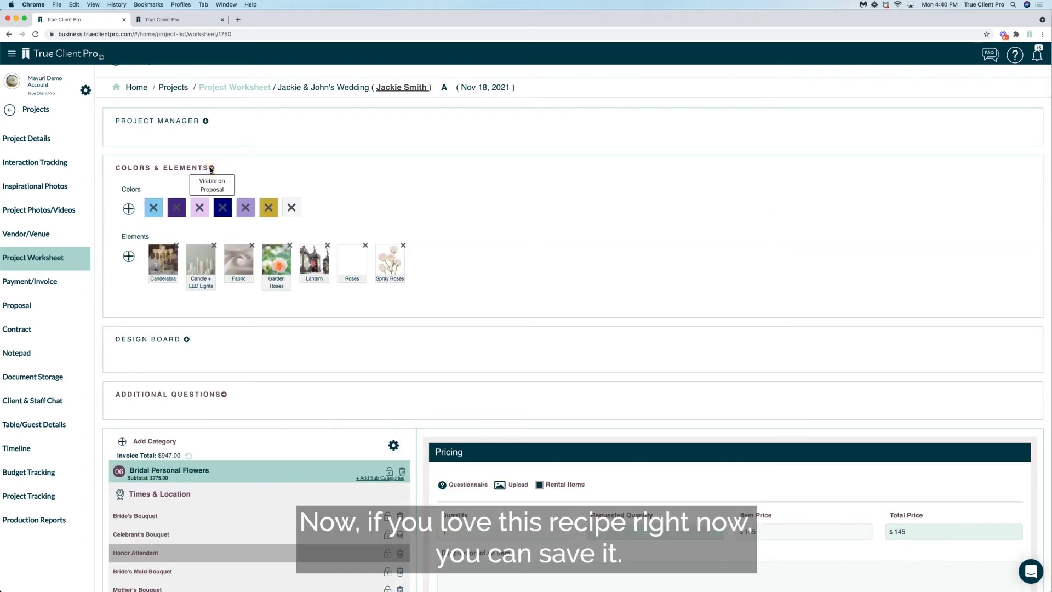
left_click(155, 209)
left_click(175, 208)
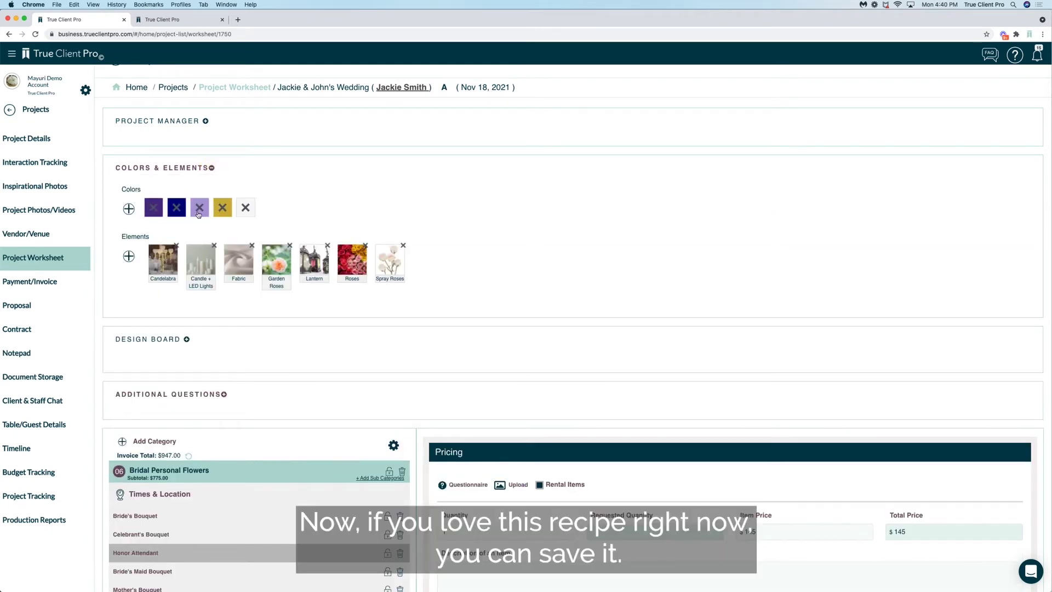
left_click(176, 208)
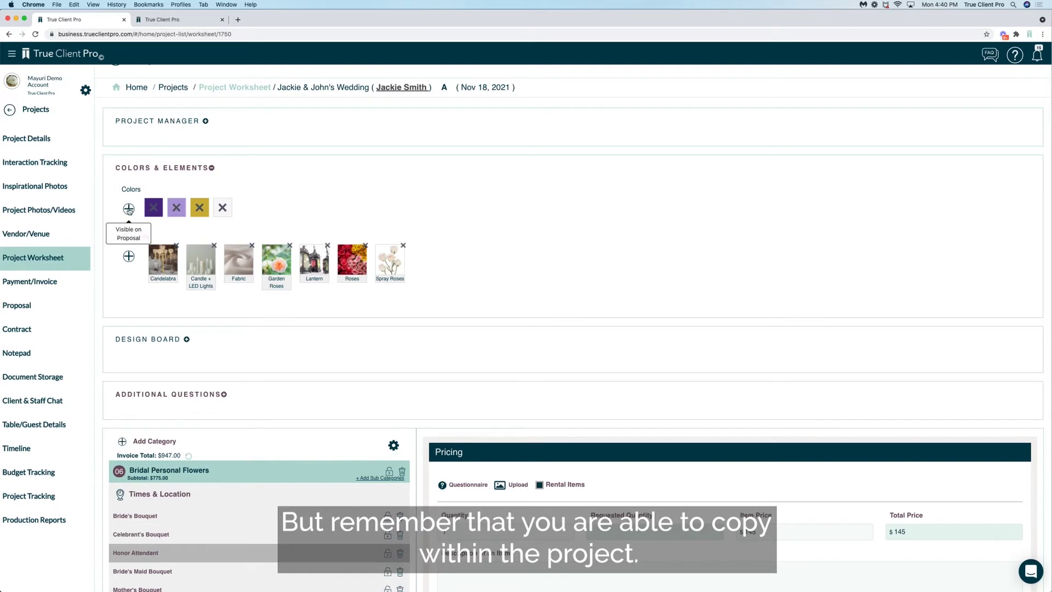
- Add Blush-Pink, Pink Pale, Mauve, Rose Gold and Violet to the wedding colours
left_click(128, 209)
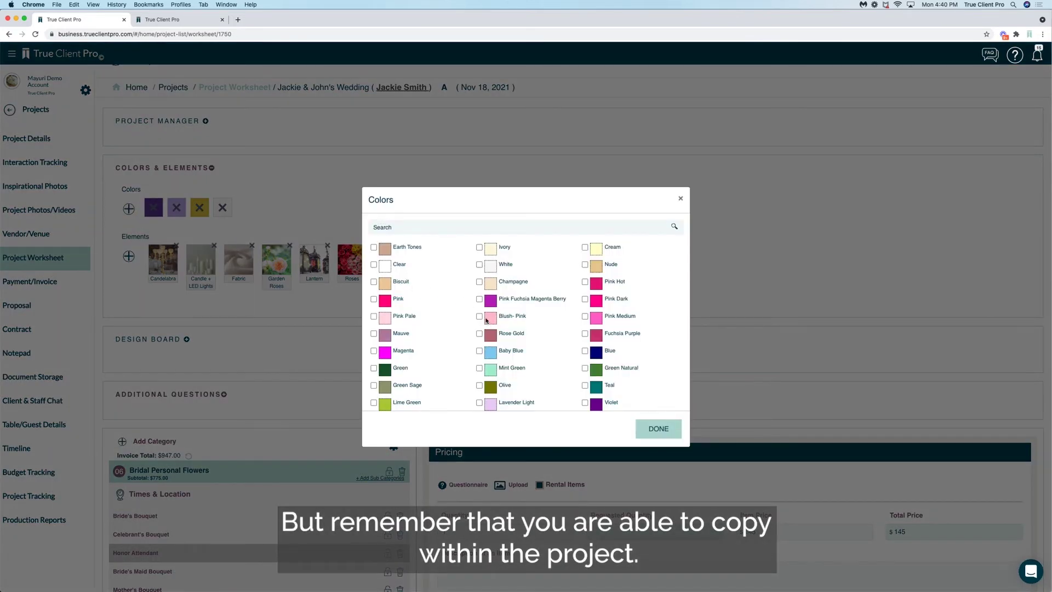
left_click(480, 317)
left_click(373, 317)
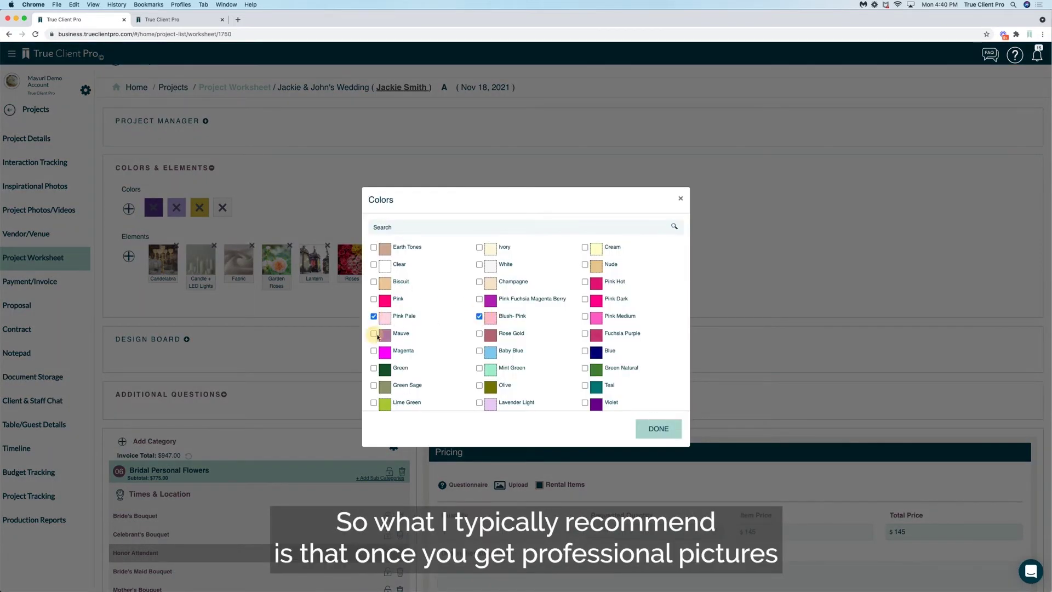
left_click(373, 334)
left_click(479, 333)
left_click(585, 403)
left_click(658, 428)
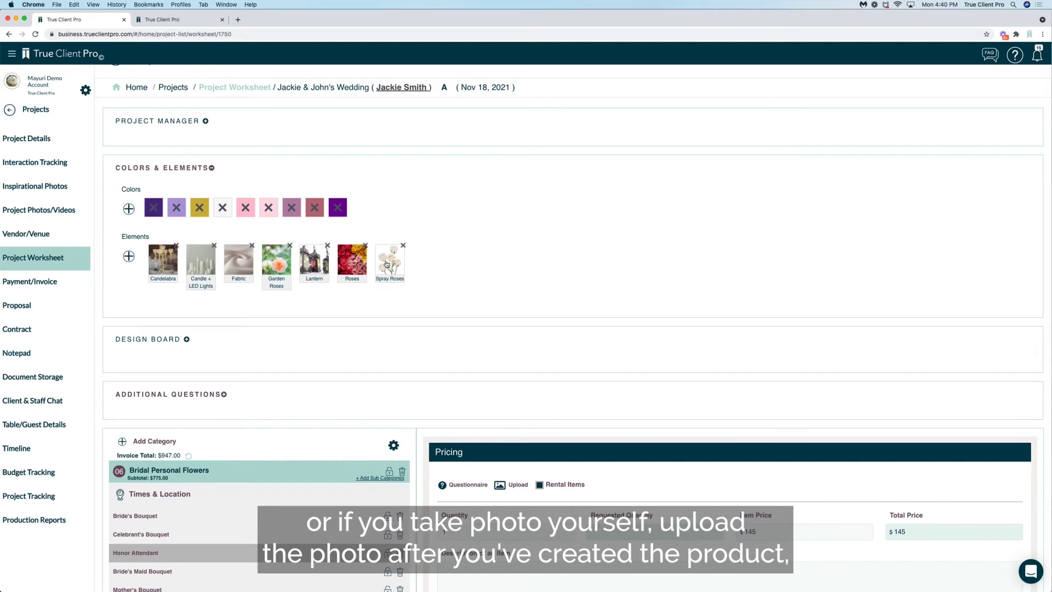
- Search for Astilbe and Stock and add both to the wedding's elements
left_click(129, 256)
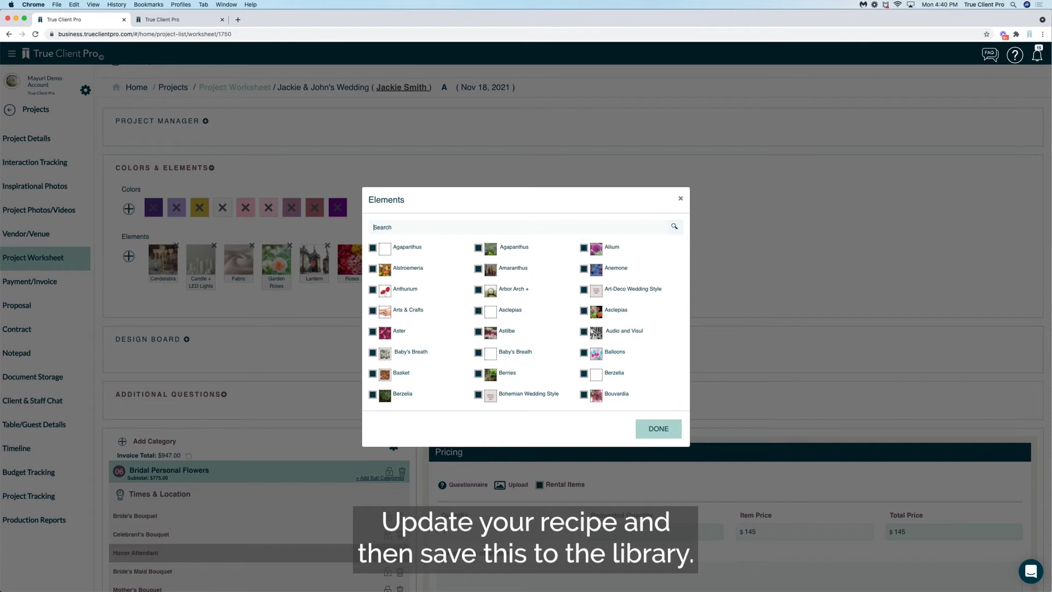
type("al")
key("BackSpace")
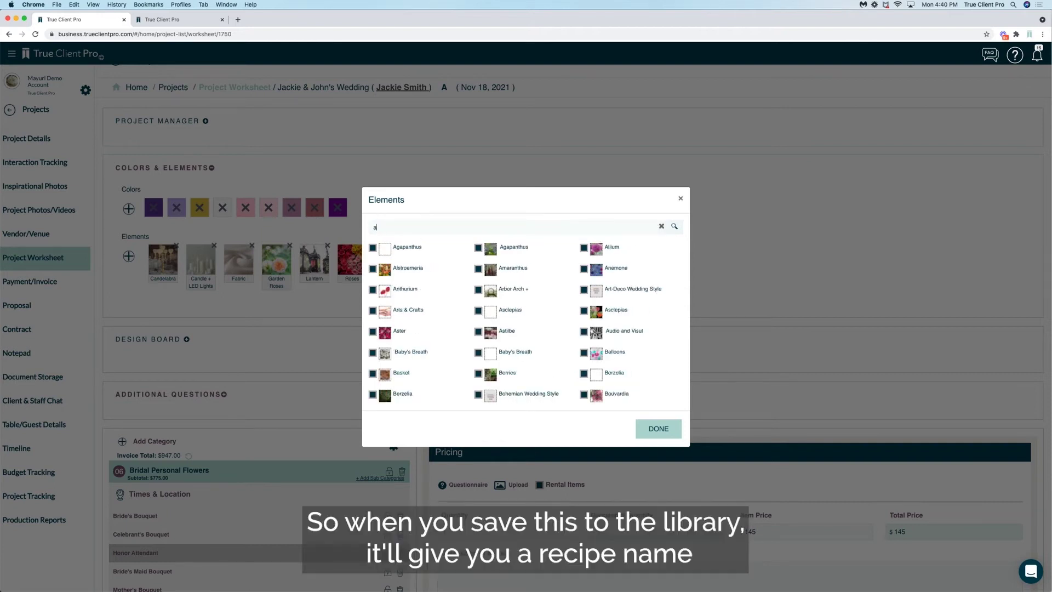
type("stl")
left_click(372, 248)
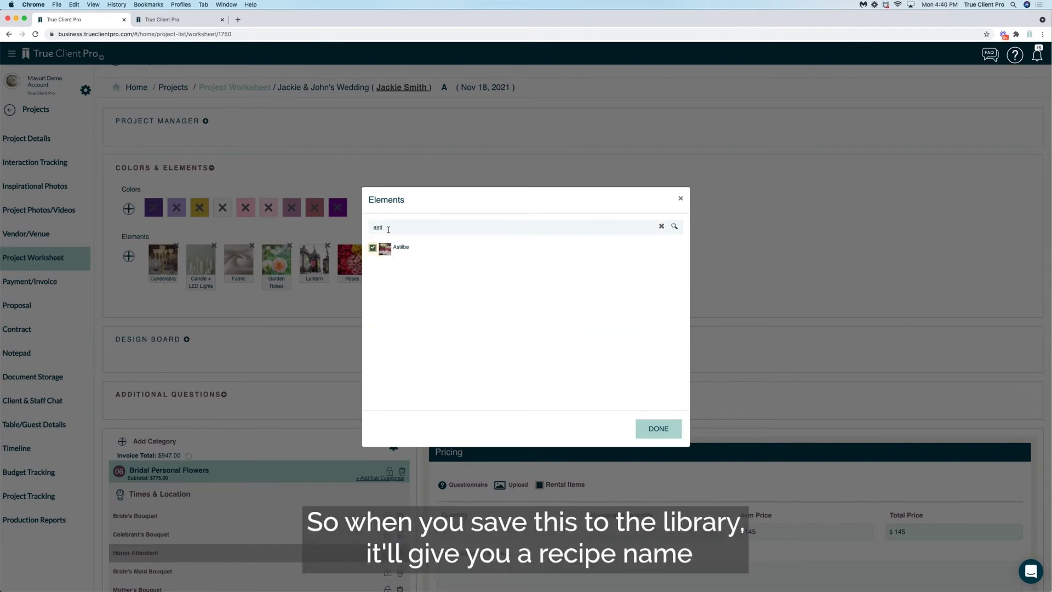
double_click(375, 227)
type("stoc")
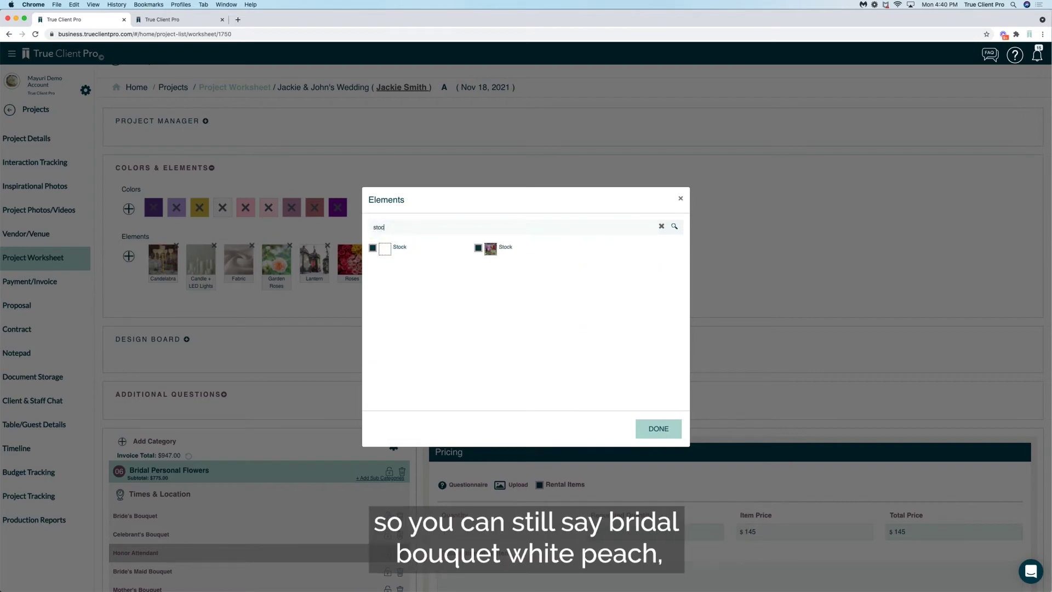
left_click(478, 247)
left_click(659, 429)
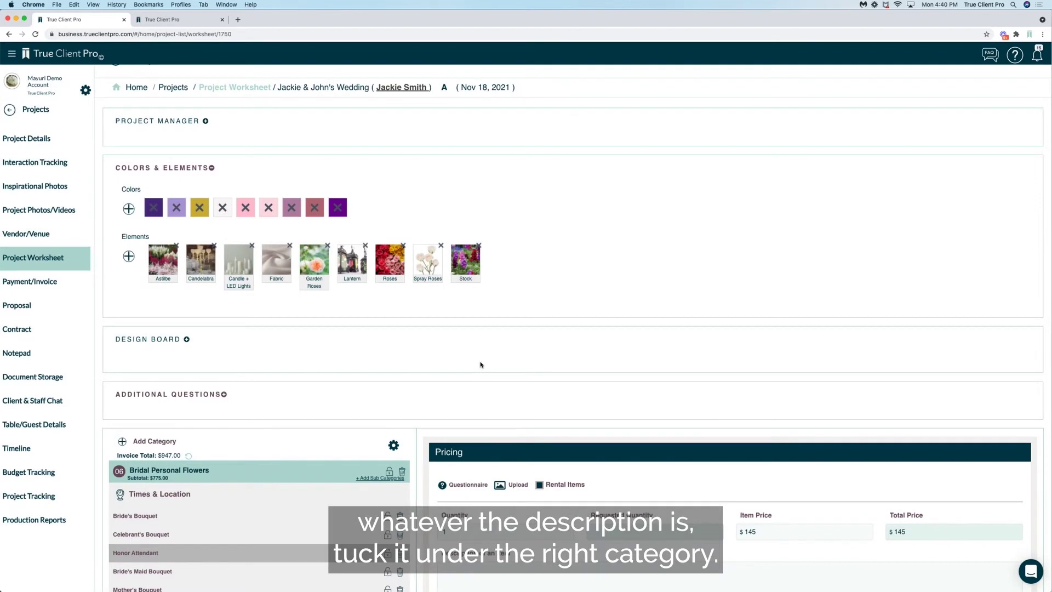
scroll(480, 364, "down", 1)
scroll(481, 364, "down", 1)
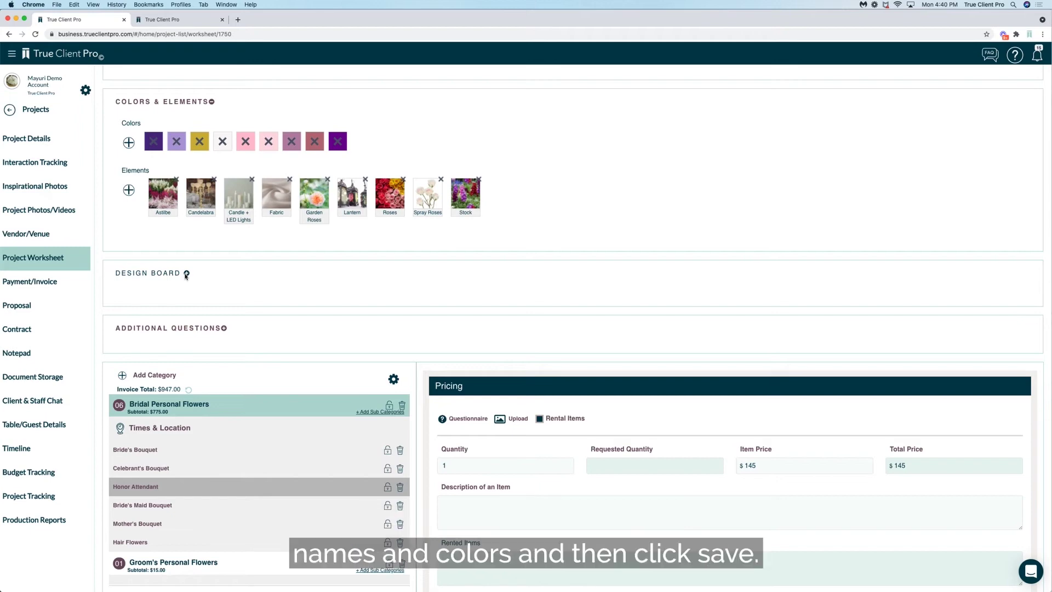
- Populate the Design Board with recipe images, review them, then collapse the section
left_click(187, 274)
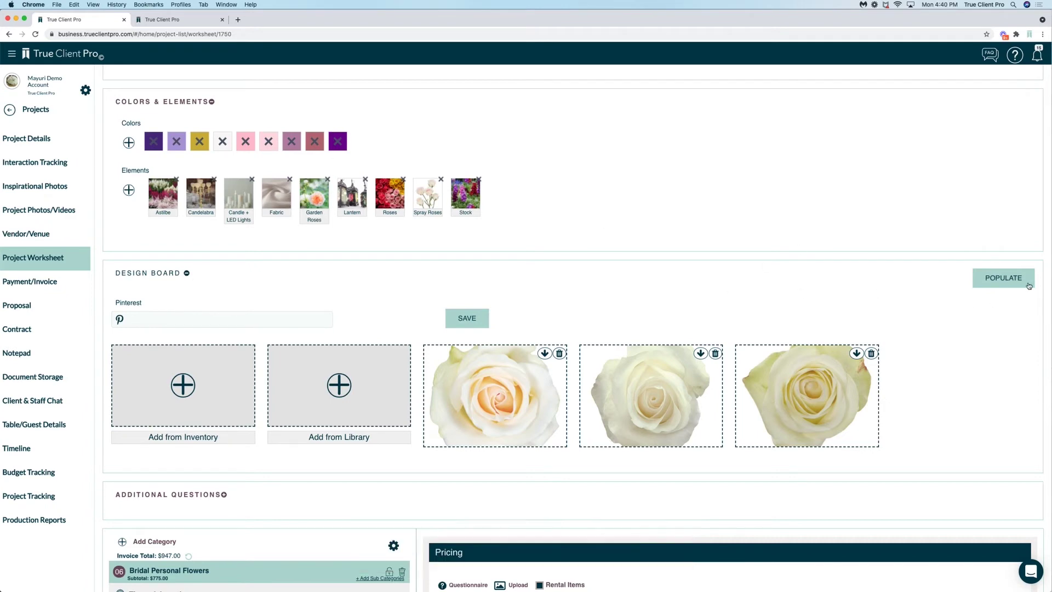
left_click(1011, 280)
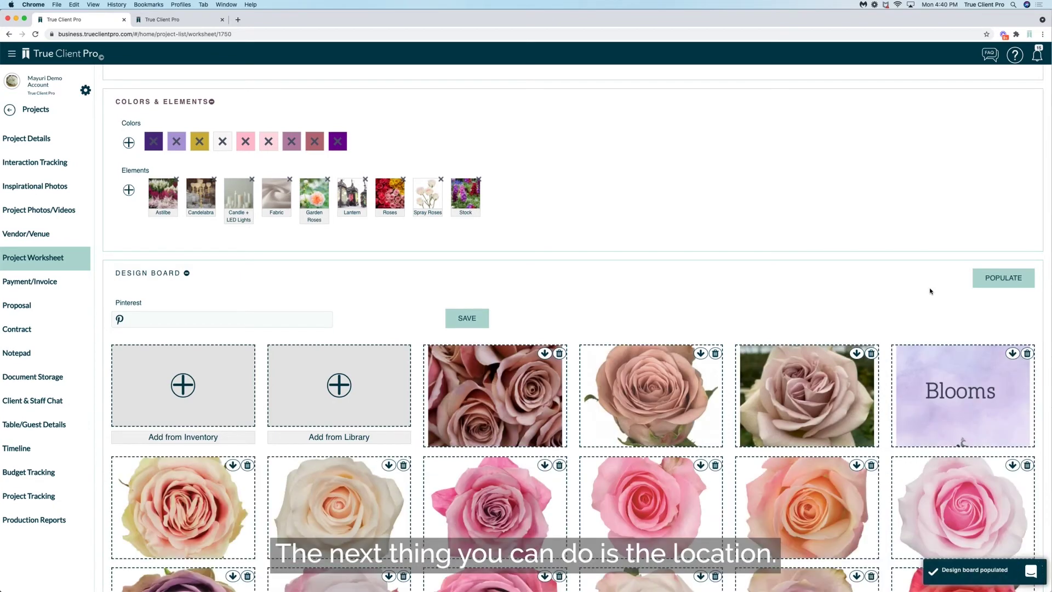
scroll(929, 291, "down", 1)
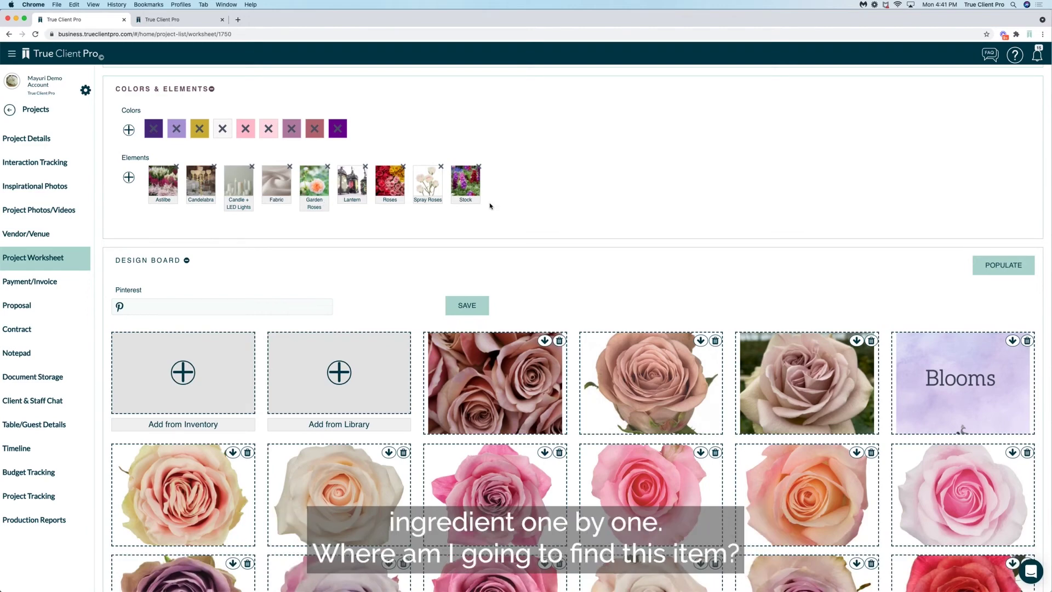
scroll(490, 206, "down", 10)
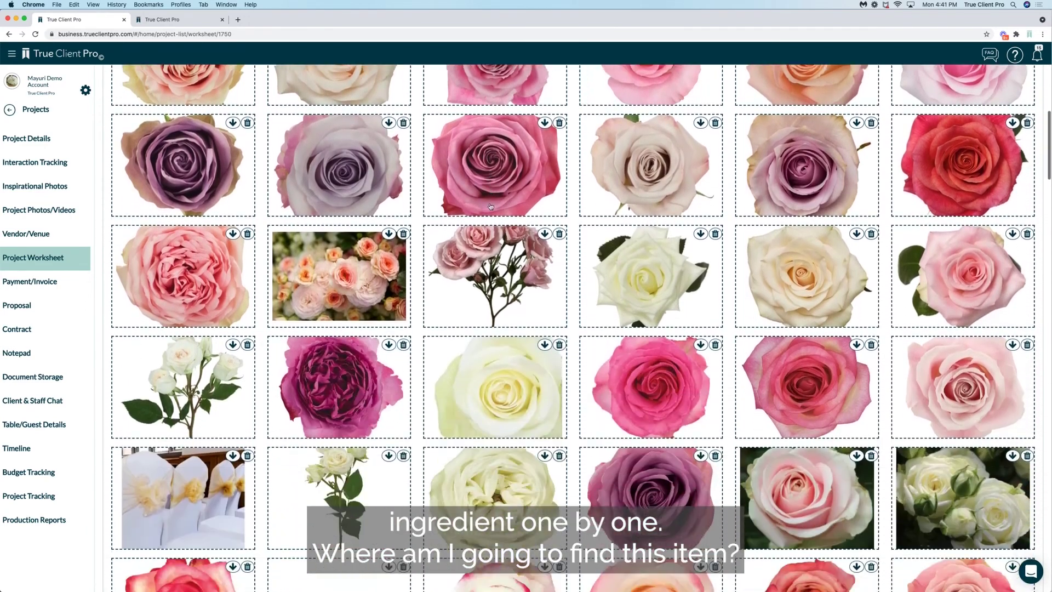
scroll(490, 206, "down", 8)
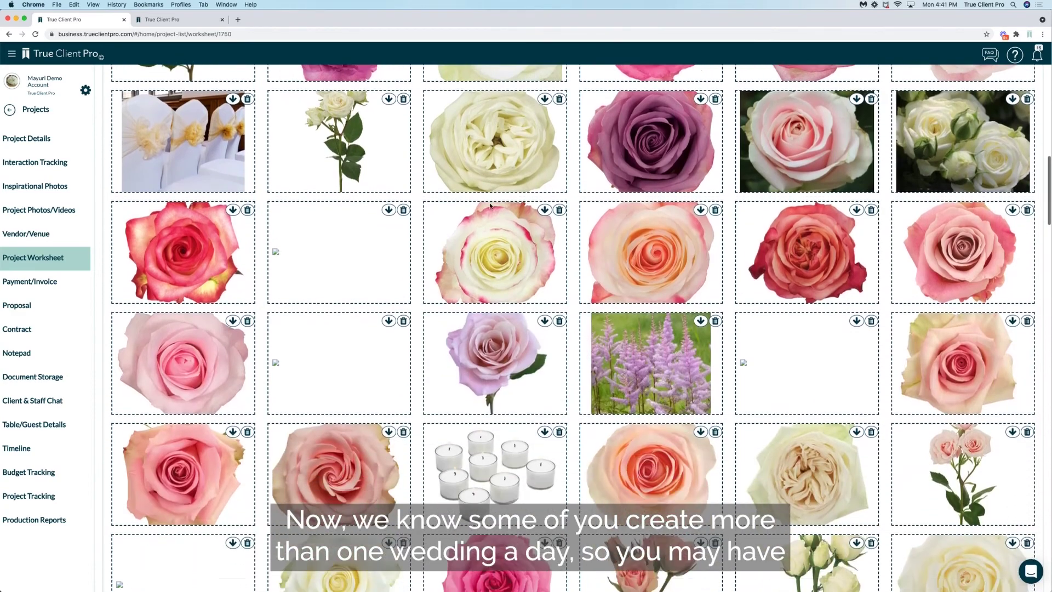
scroll(490, 205, "up", 5)
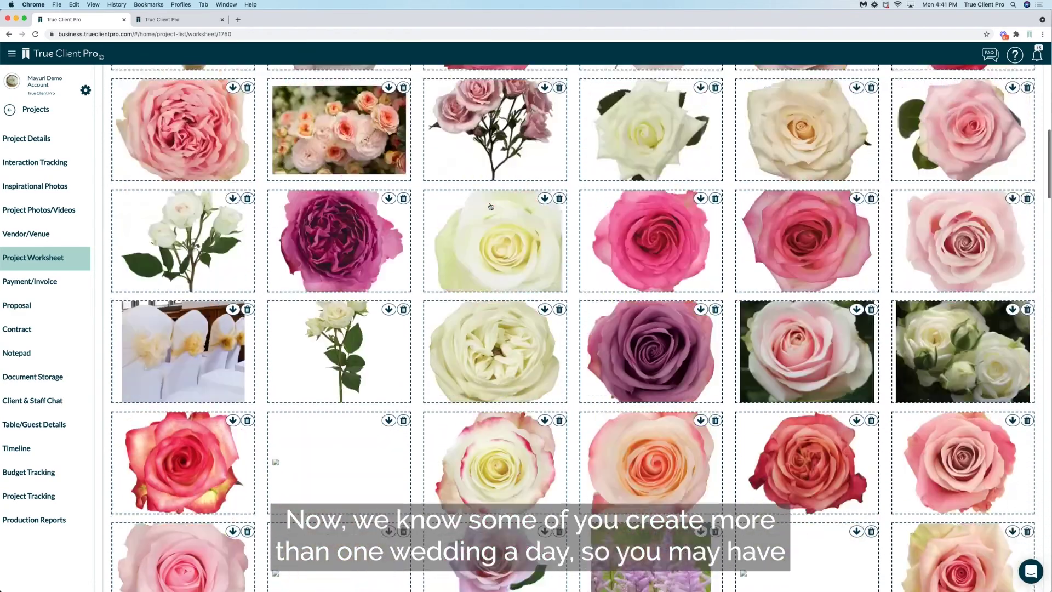
scroll(490, 206, "up", 15)
left_click(187, 308)
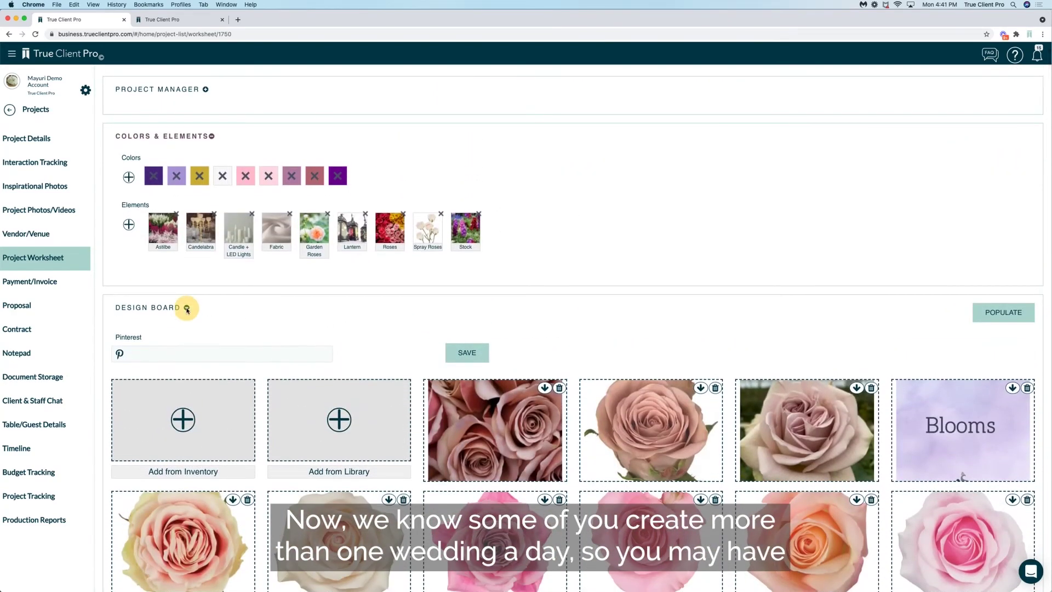
scroll(329, 321, "down", 10)
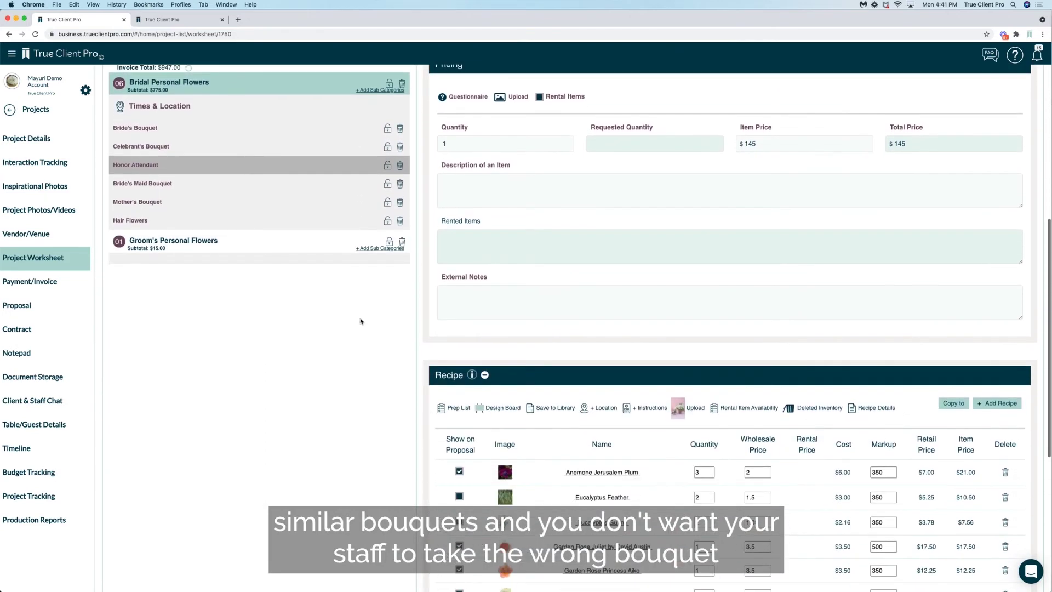
- Tick Rose Polo and Rose Cool Water on the design board and close it
left_click(501, 409)
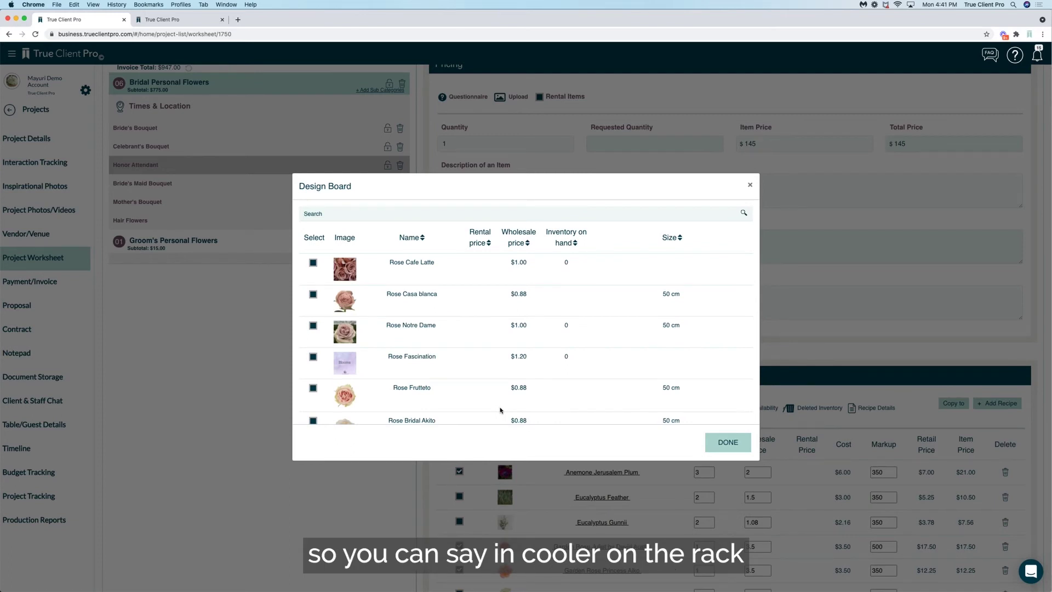
scroll(403, 382, "down", 15)
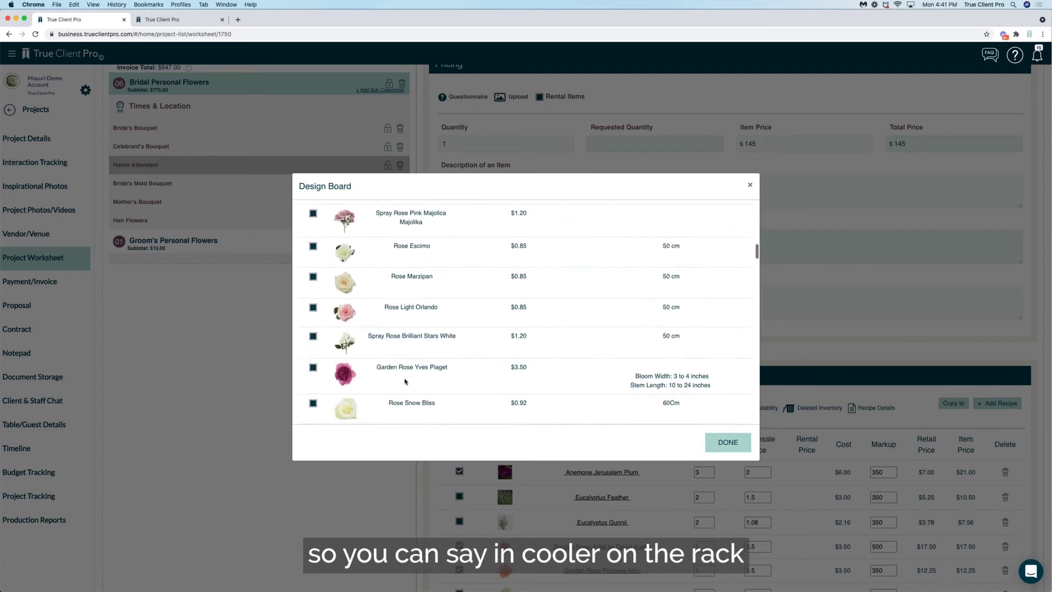
scroll(406, 382, "down", 3)
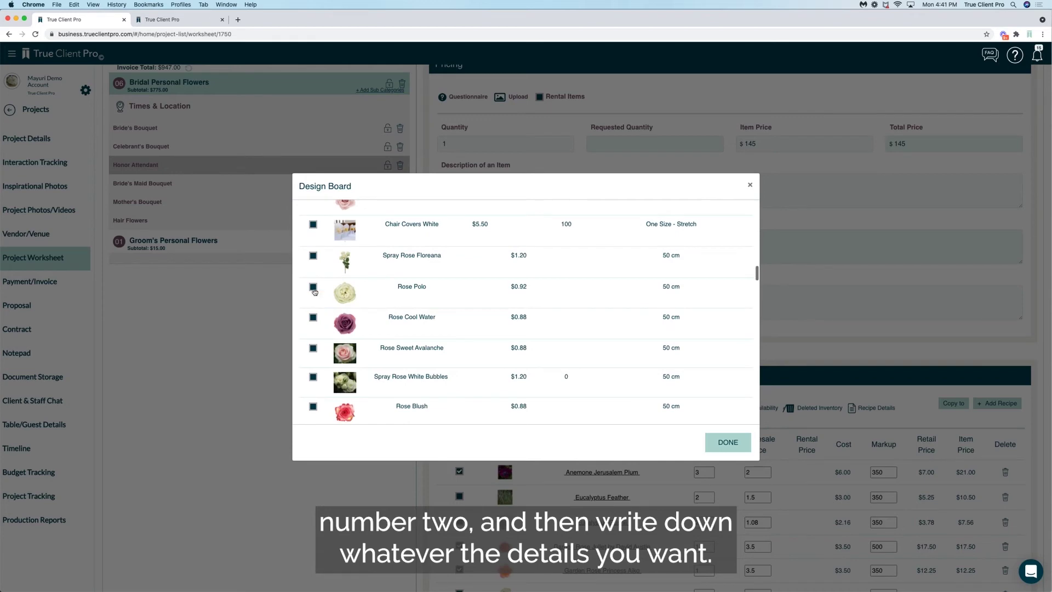
left_click(313, 287)
left_click(312, 317)
left_click(727, 442)
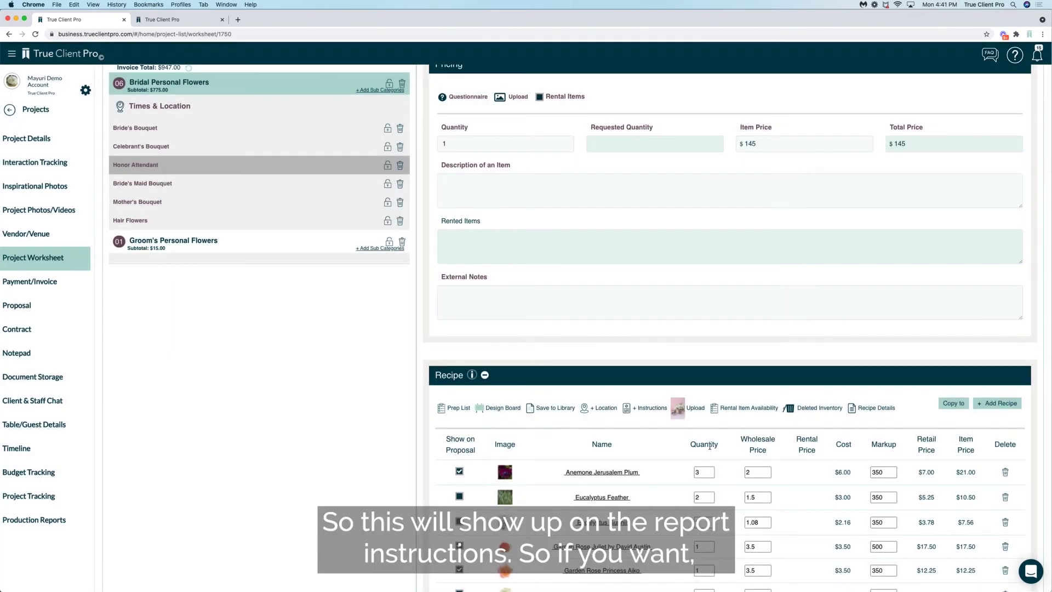
scroll(709, 446, "down", 3)
scroll(709, 446, "down", 1)
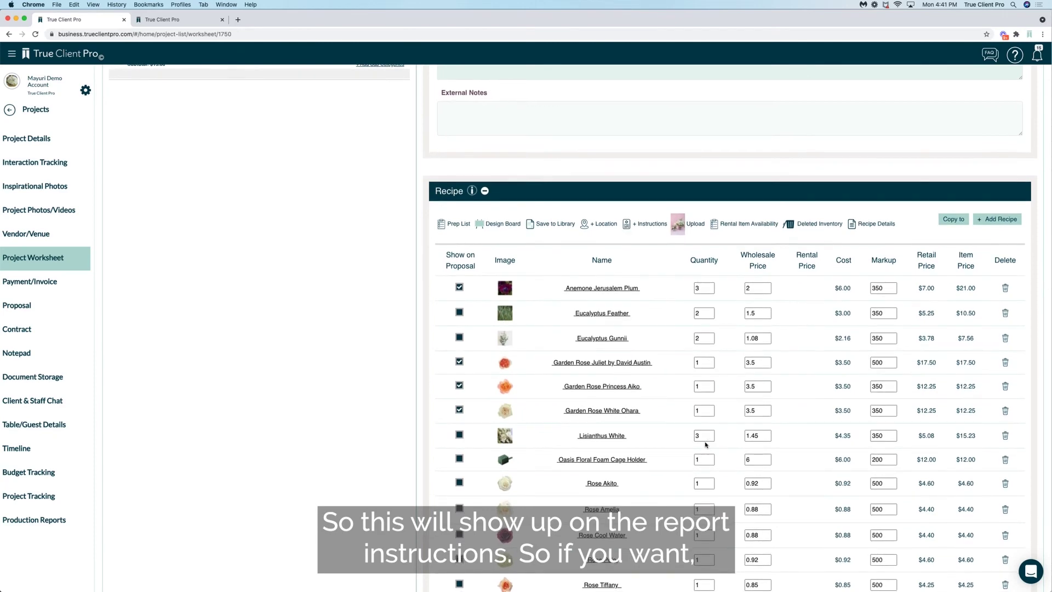
scroll(706, 444, "up", 15)
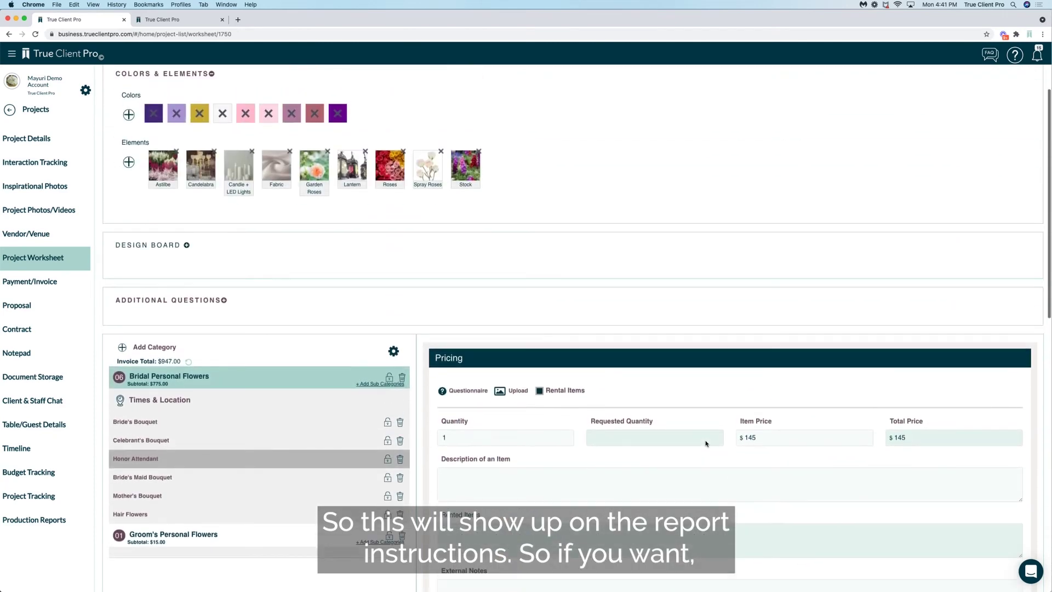
left_click(186, 245)
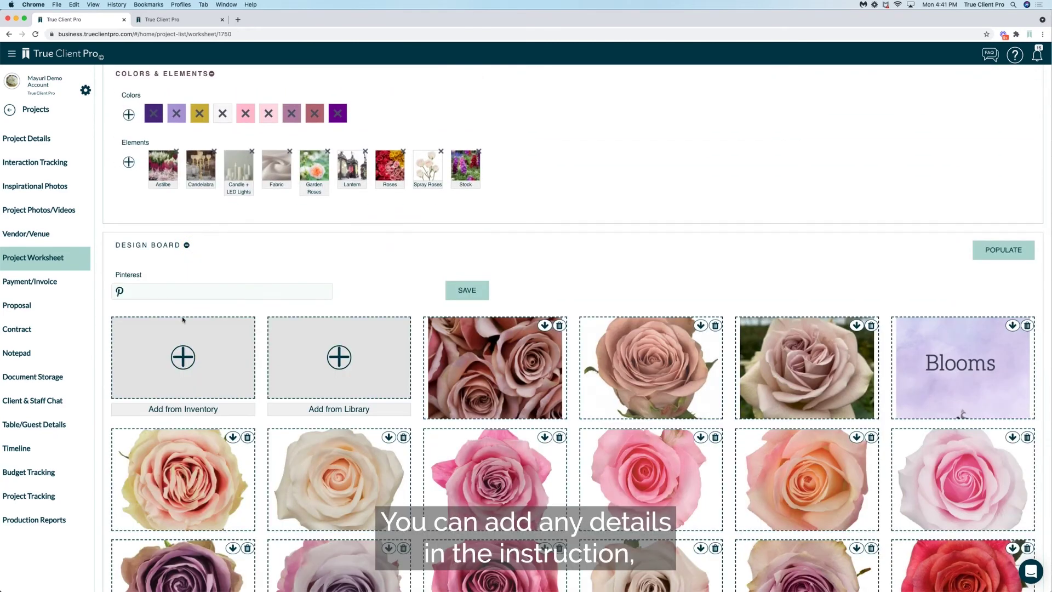
left_click(186, 364)
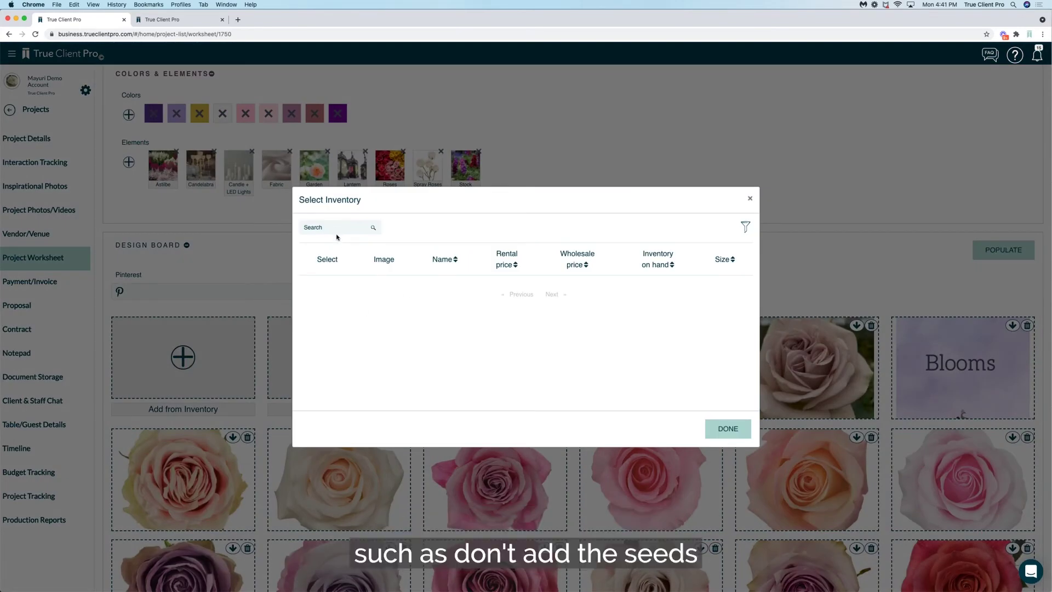
left_click(749, 198)
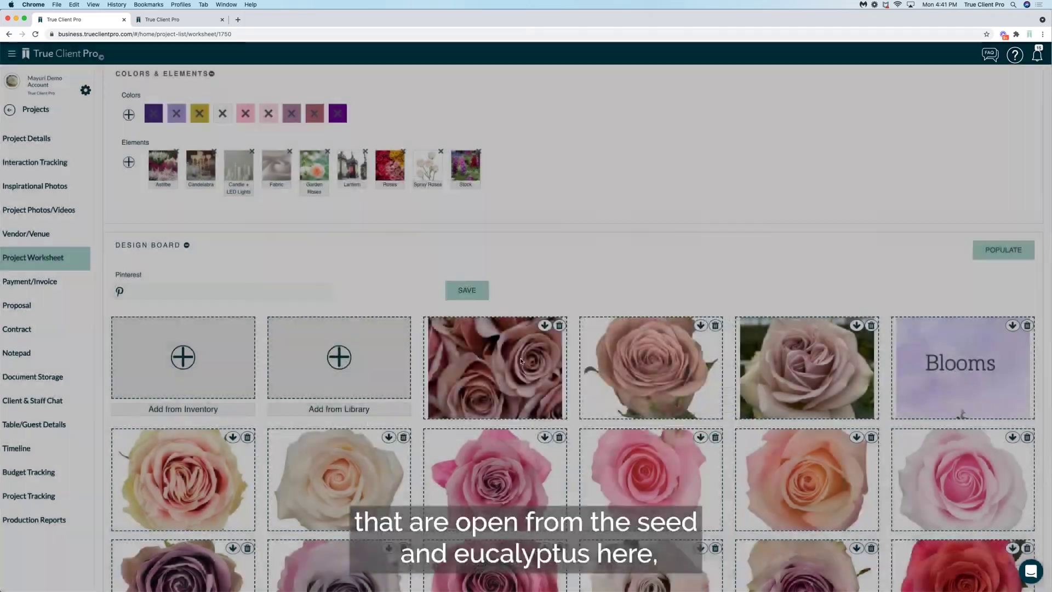
scroll(521, 360, "down", 4)
scroll(521, 361, "down", 15)
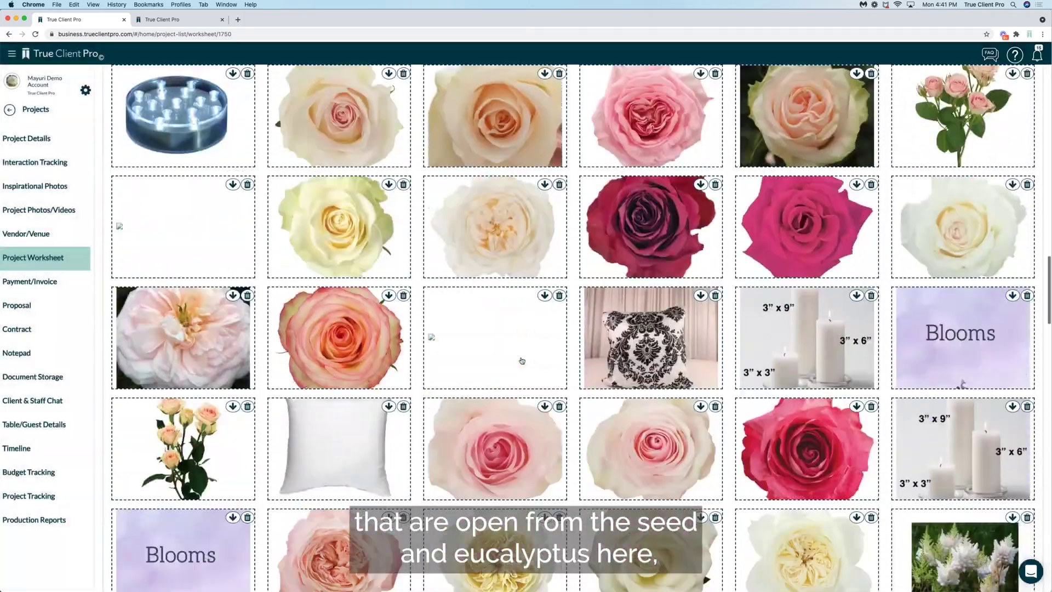
scroll(521, 360, "up", 15)
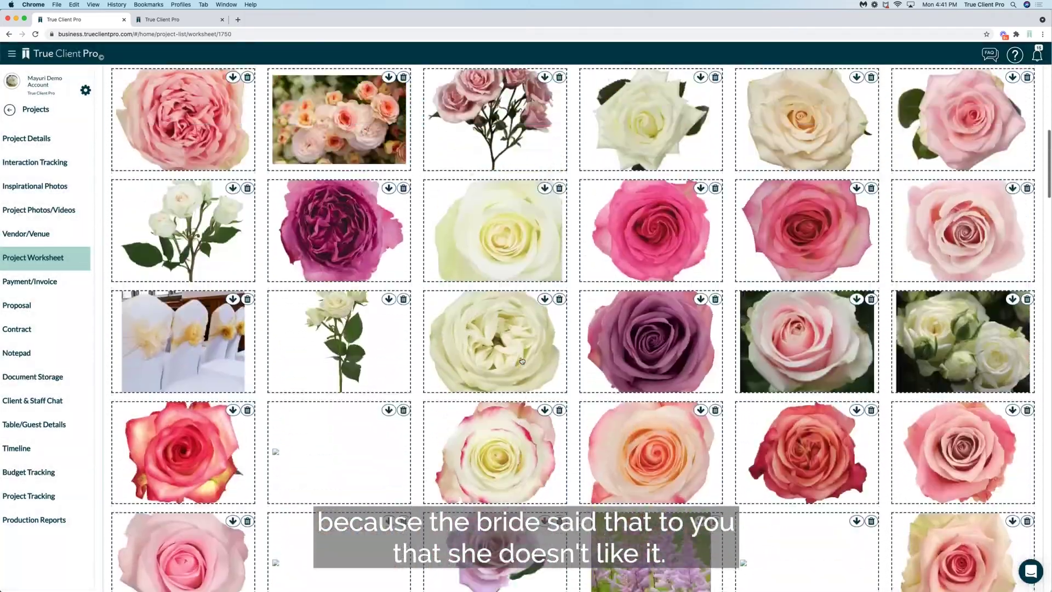
scroll(521, 361, "up", 7)
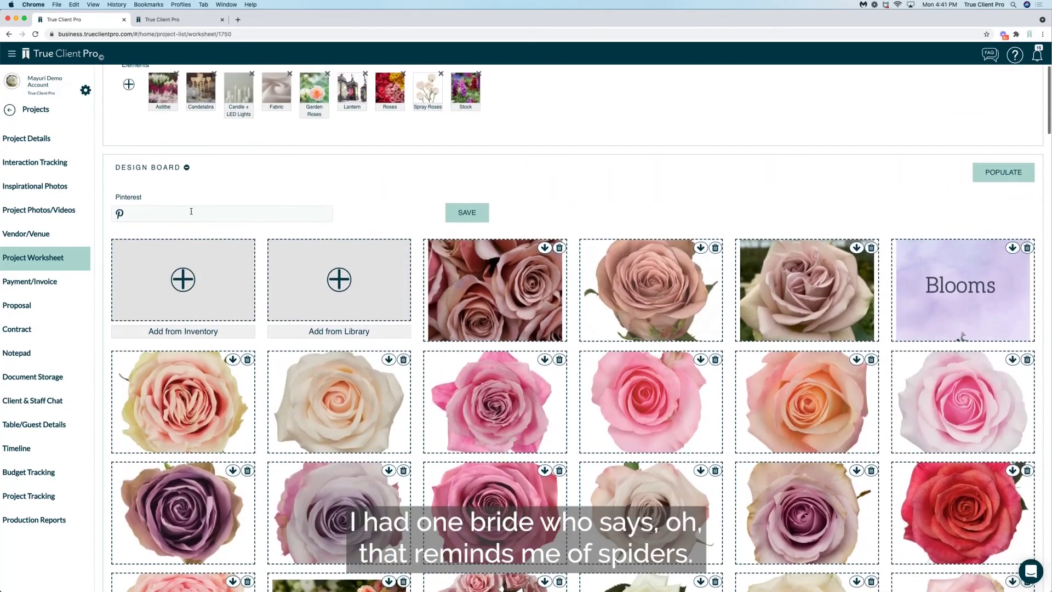
left_click(186, 167)
scroll(506, 333, "down", 7)
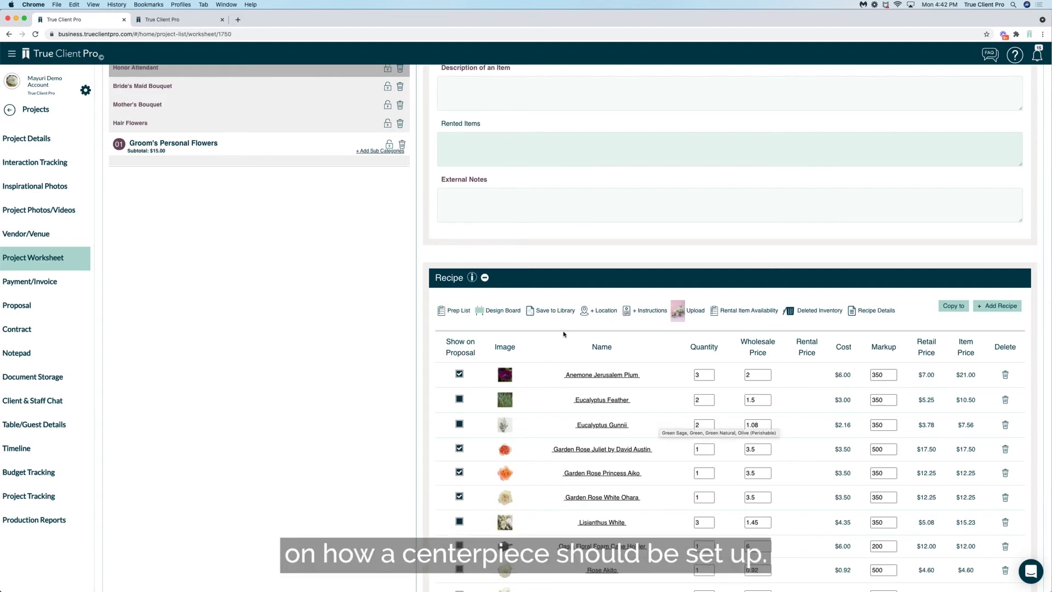
left_click(541, 311)
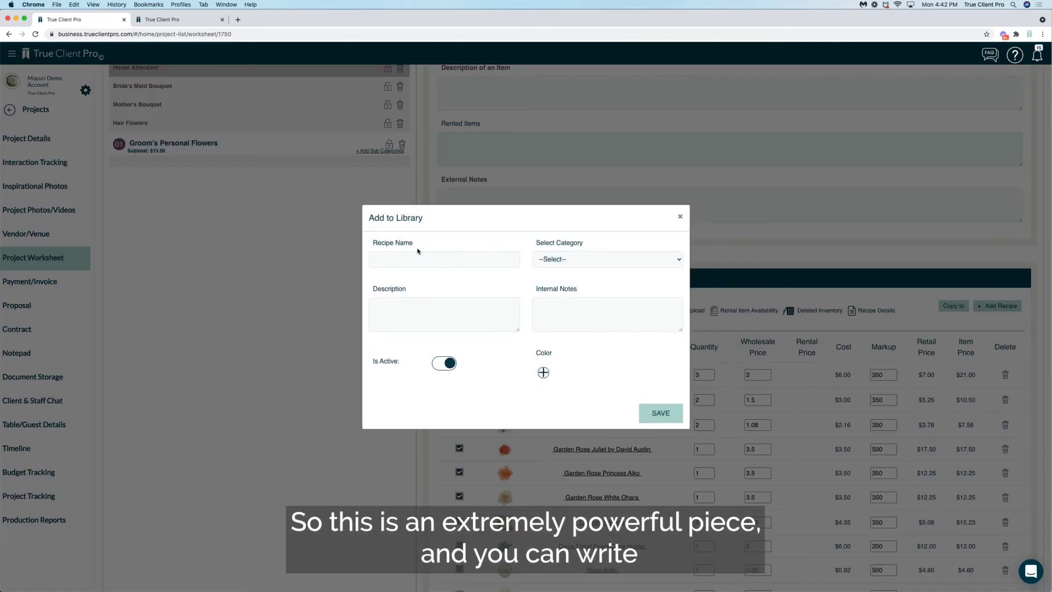
left_click(415, 258)
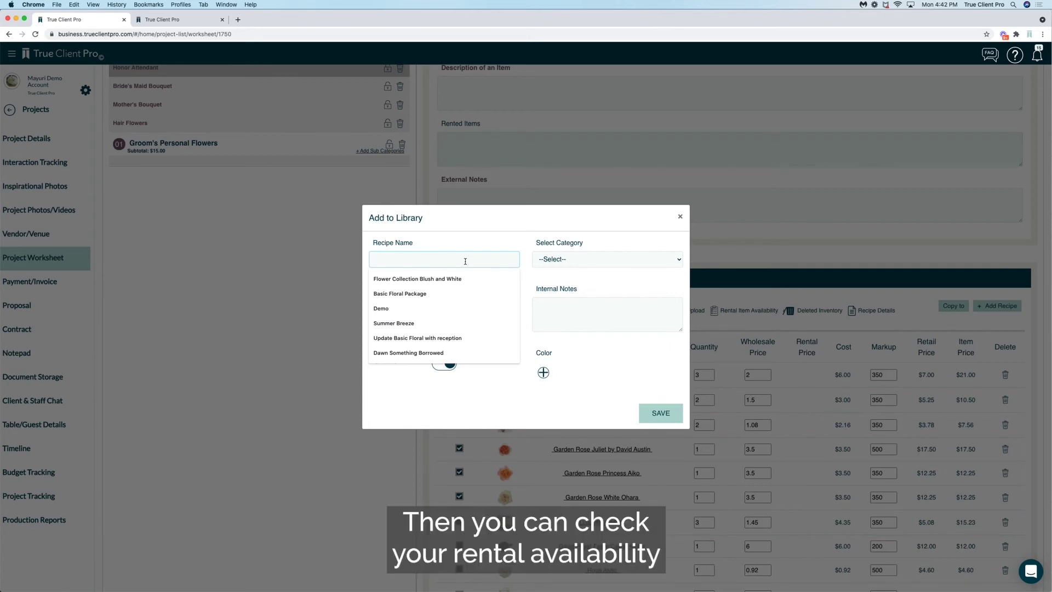
left_click(540, 241)
left_click(549, 259)
left_click(511, 240)
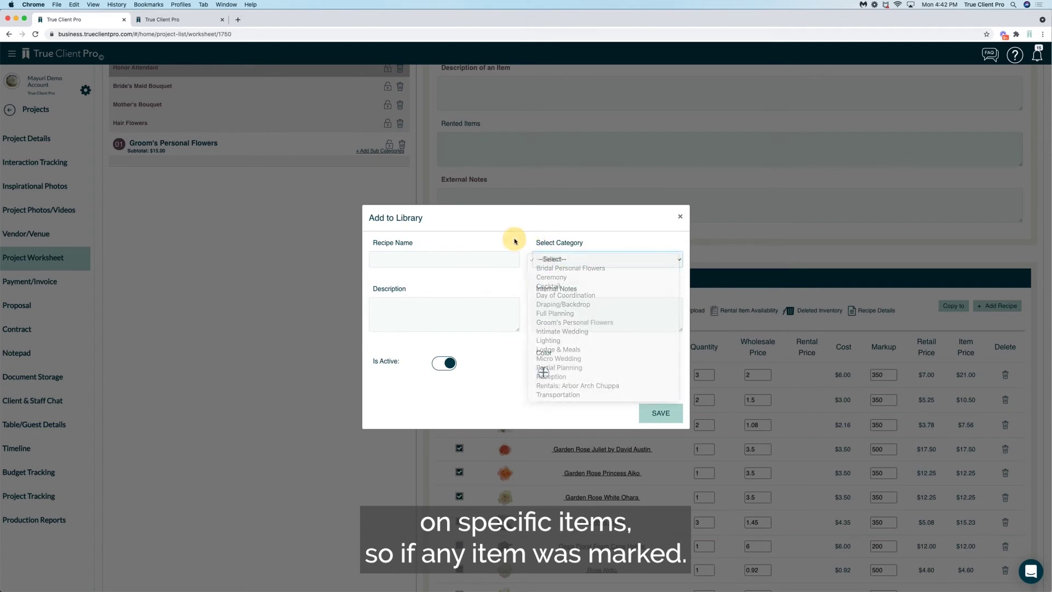
left_click(443, 312)
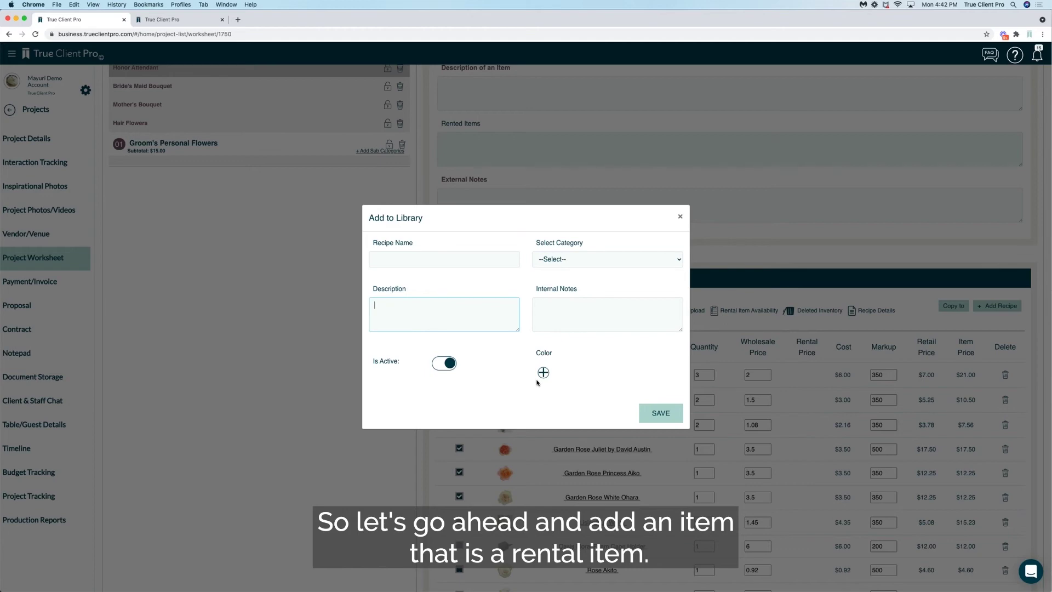
left_click(679, 216)
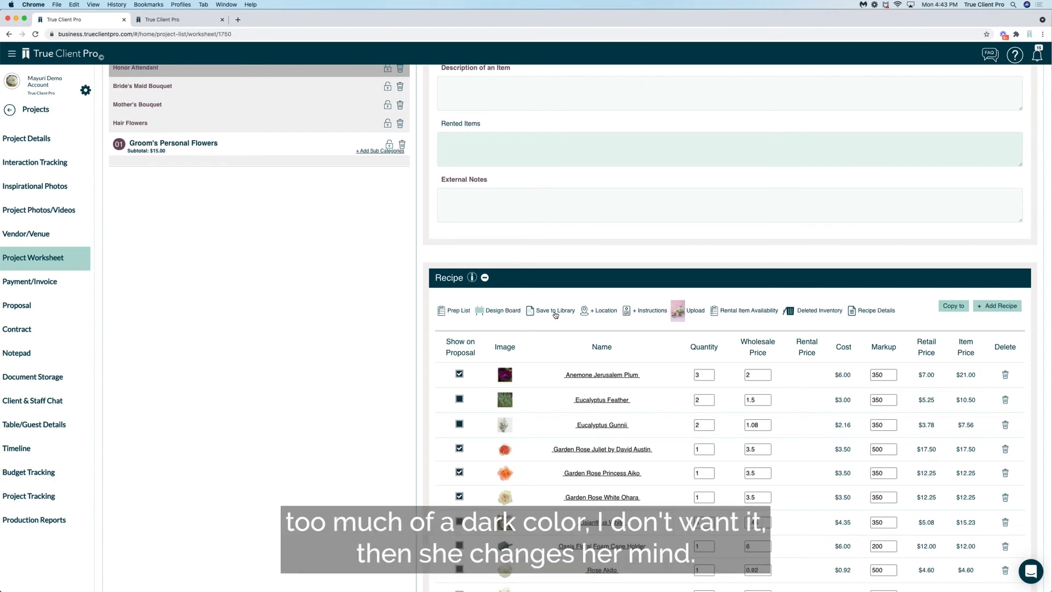
- Save 'Cooler on the rack #2' as the recipe location
left_click(605, 312)
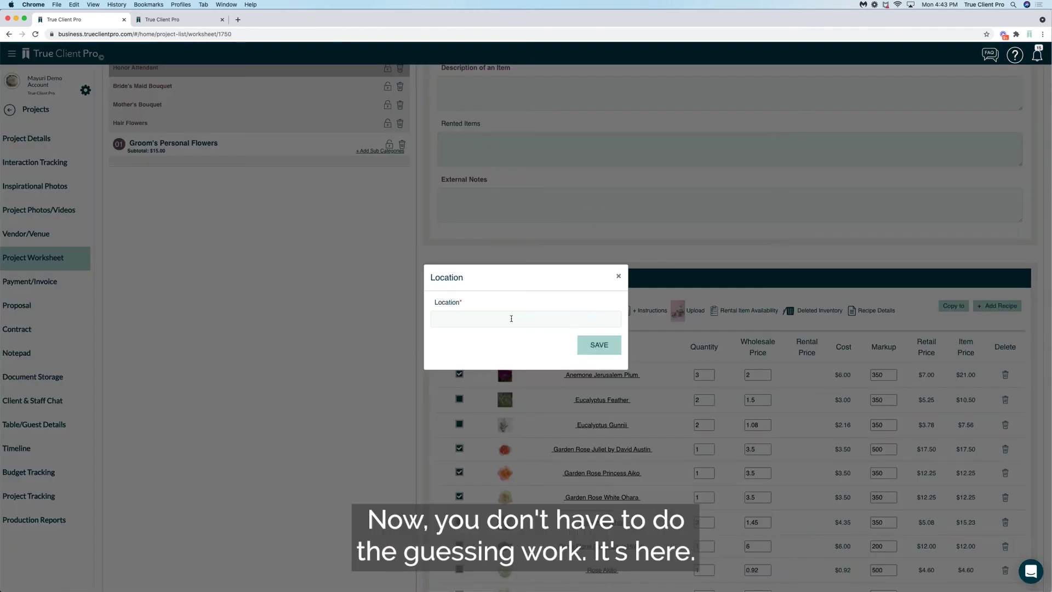
left_click(511, 318)
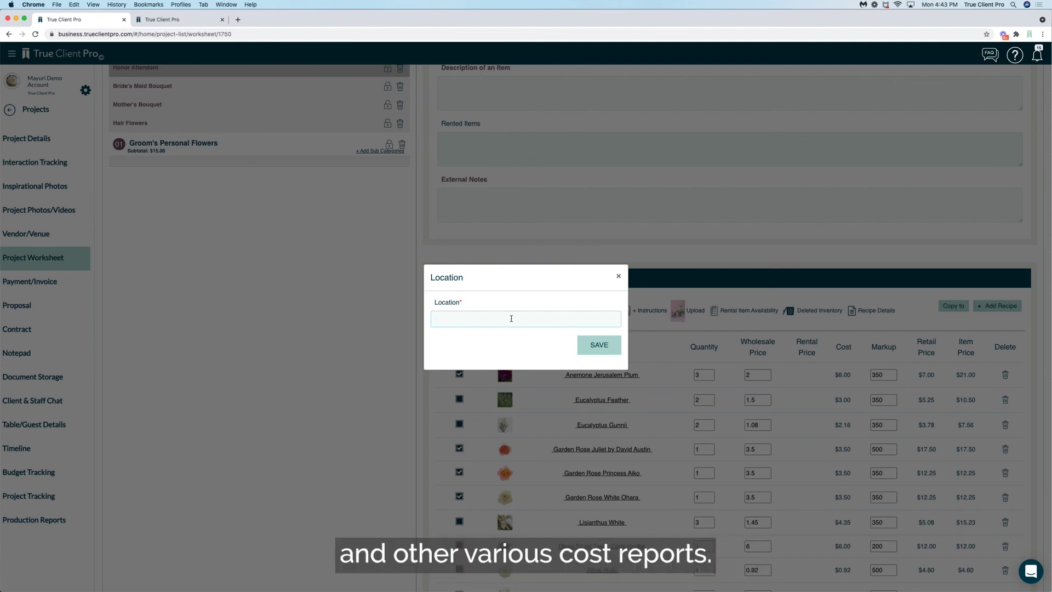
type("Cooler on the ra")
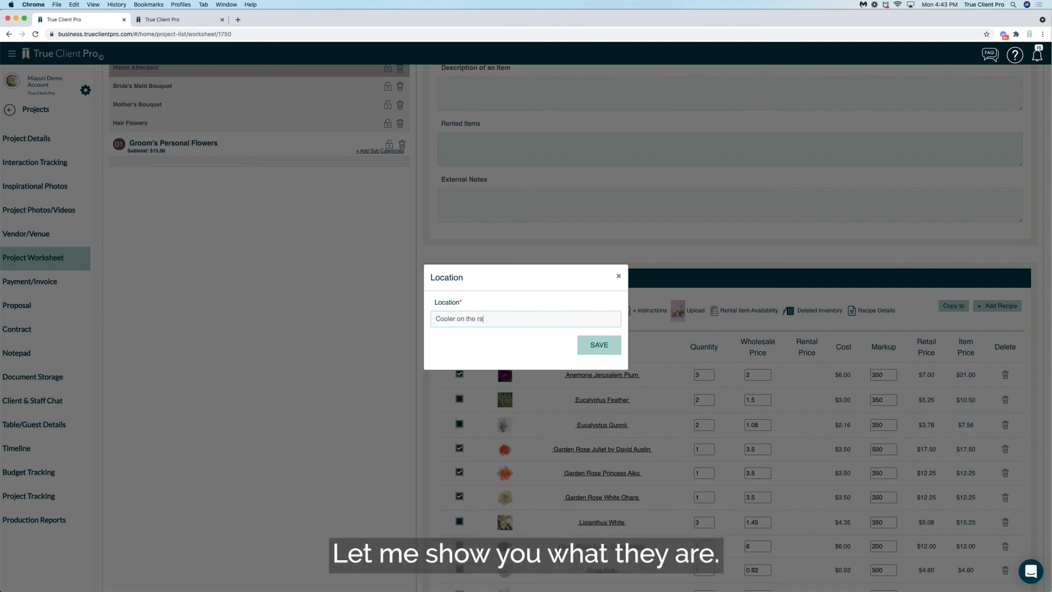
type("ck #2")
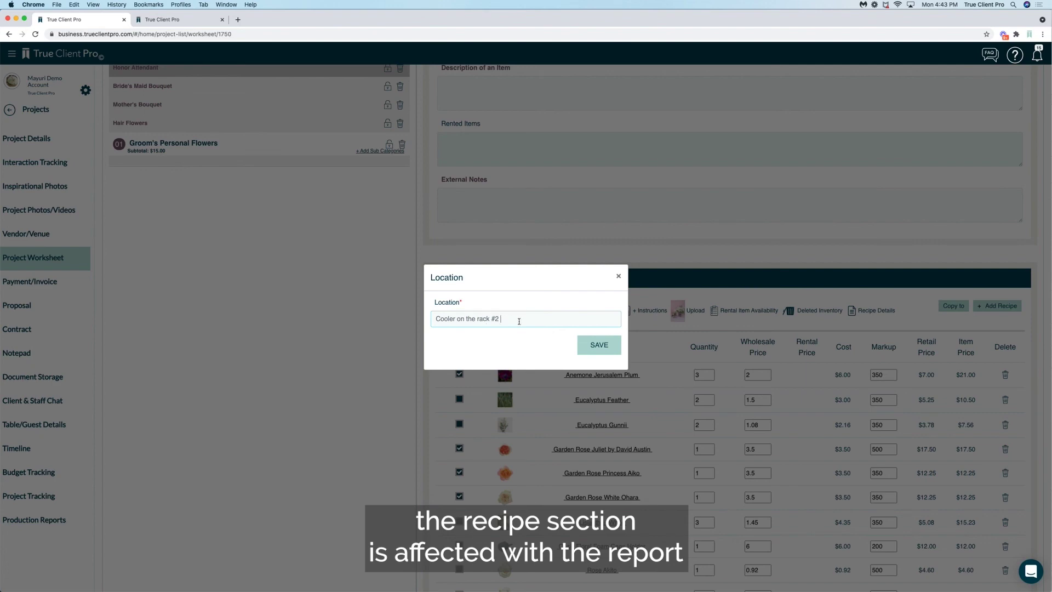
left_click(598, 345)
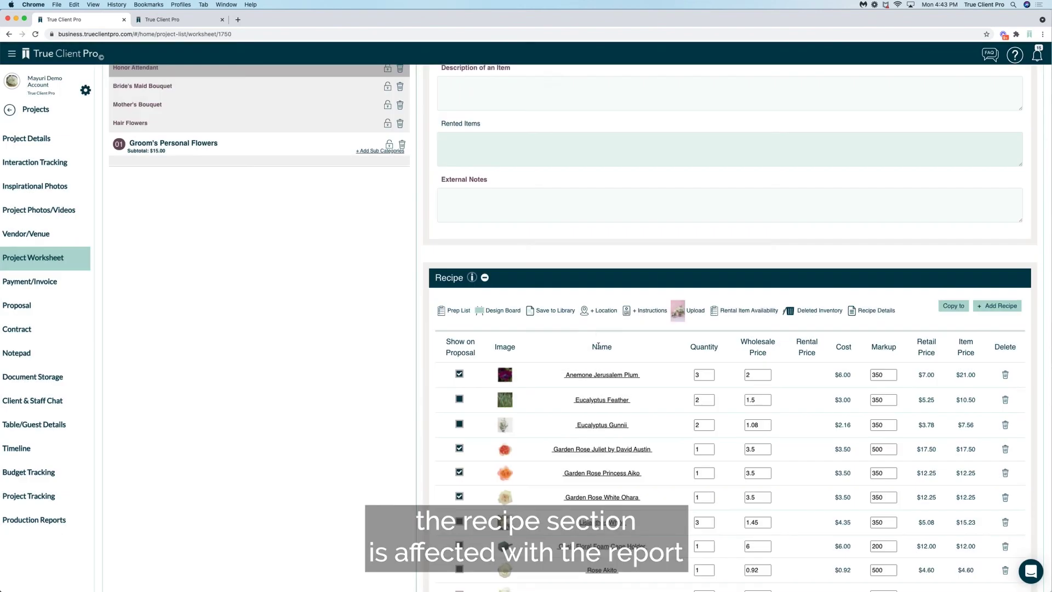
- Open the empty Instructions dialog for the bouquet recipe
left_click(650, 310)
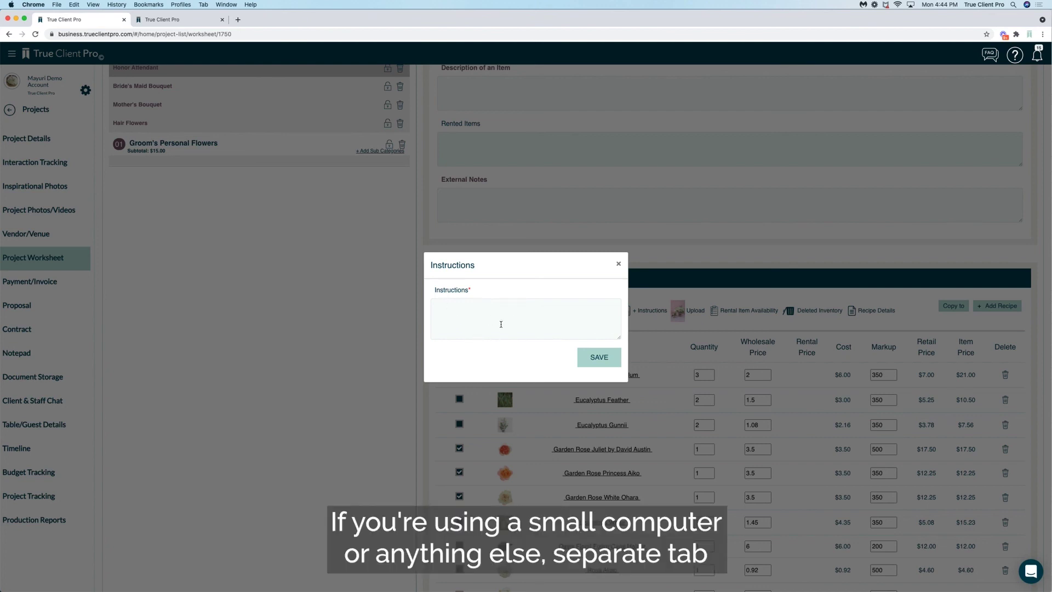
- Close the Instructions dialog unsaved, then check rental item availability and dismiss the result
mouse_move(619, 337)
left_mouse_down()
mouse_move(638, 486)
mouse_move(618, 344)
left_mouse_up()
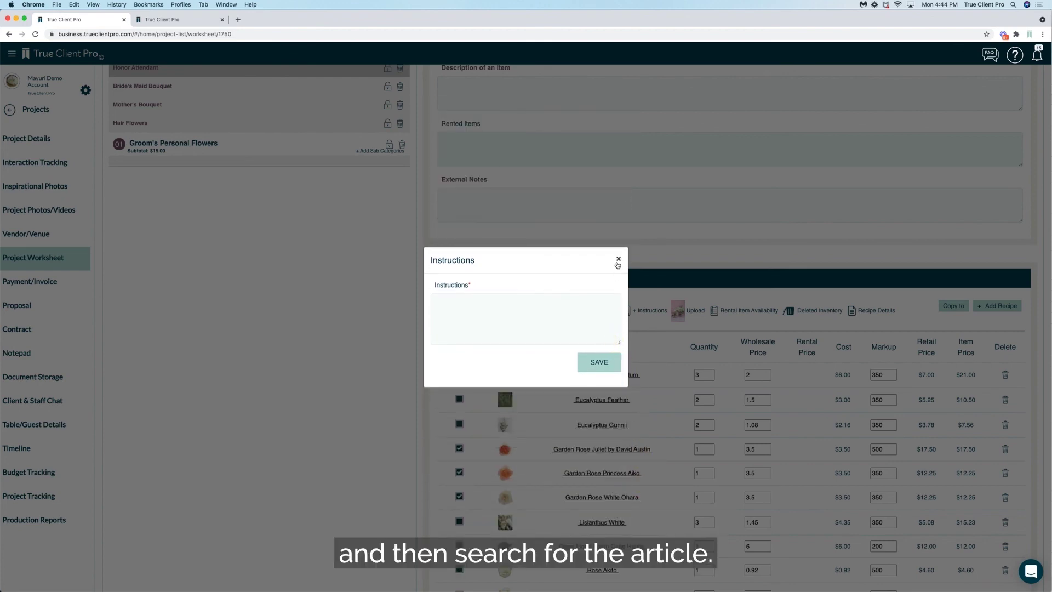
left_click(618, 261)
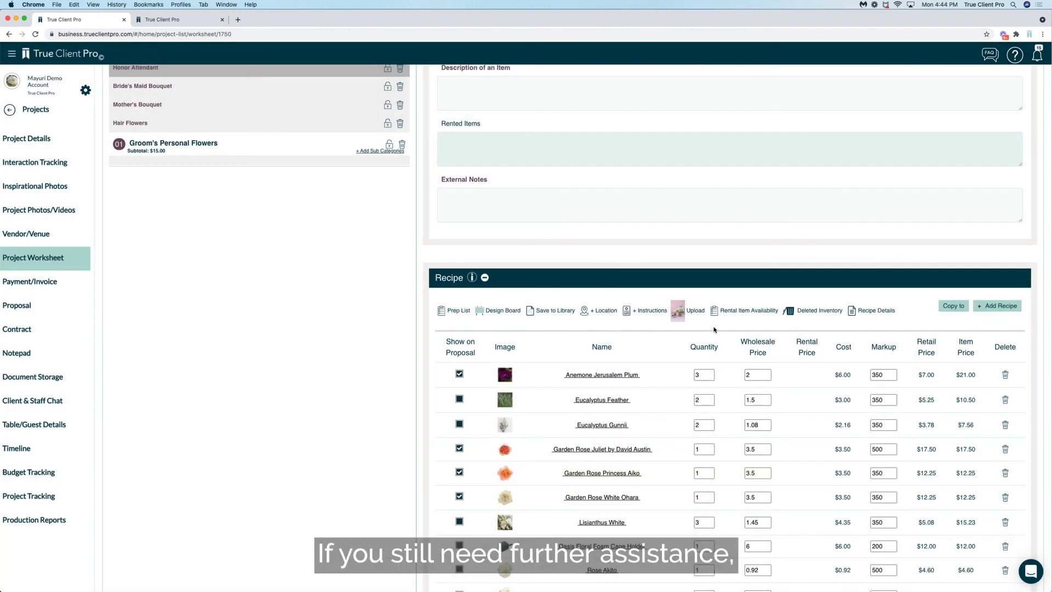
left_click(733, 311)
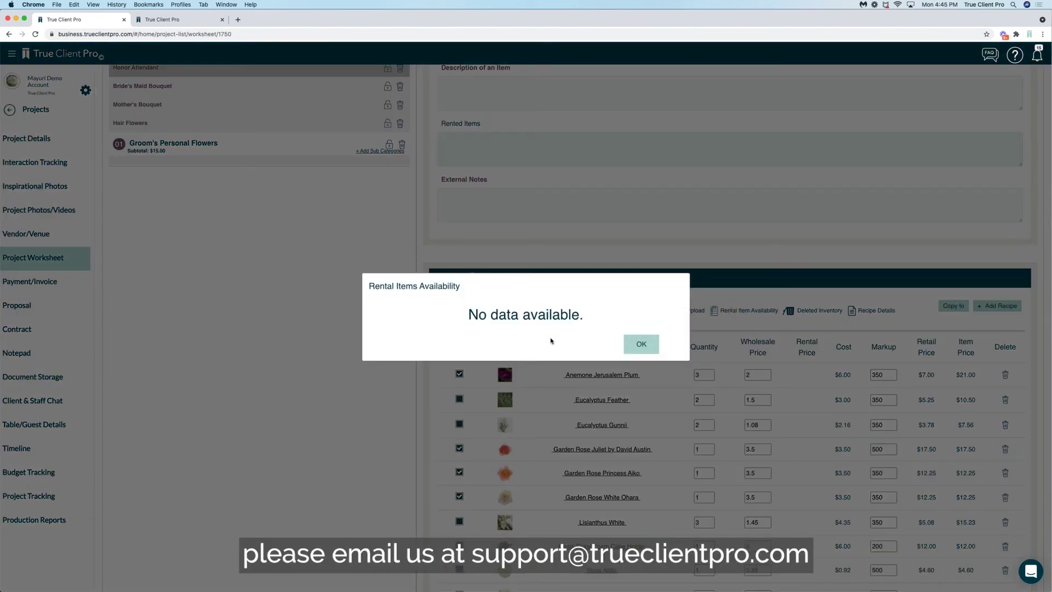
left_click(641, 344)
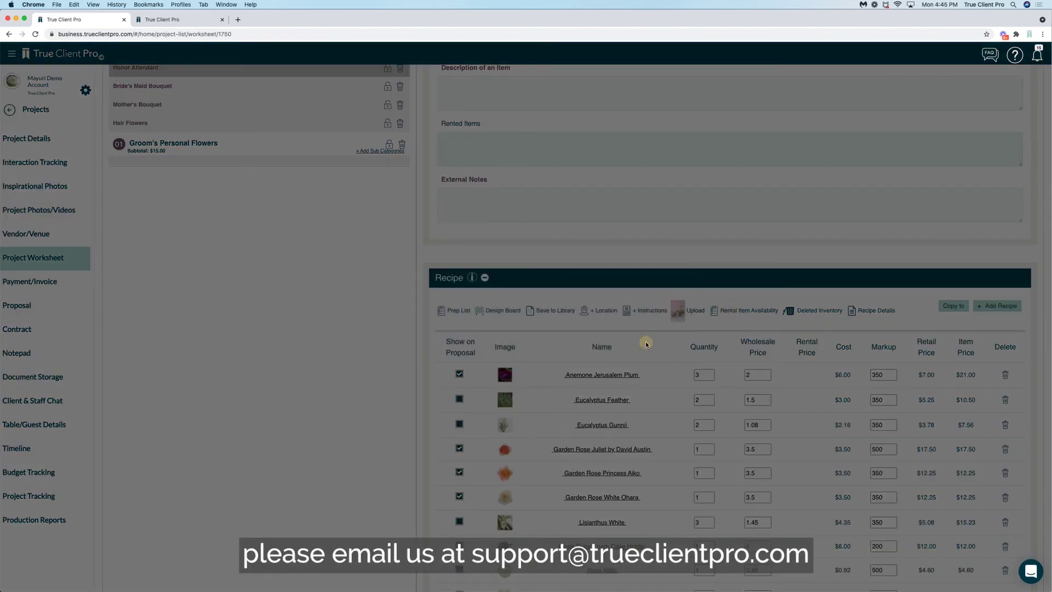